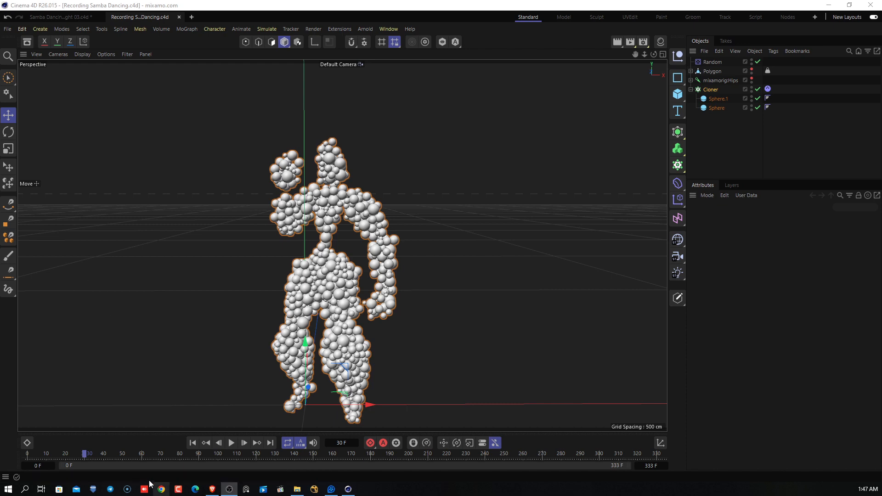
Play back the sphere dancer animation from the start of the timeline to review its motion.
{"action": "left_click_drag", "start_coordinate": [85, 456], "coordinate": [54, 453]}
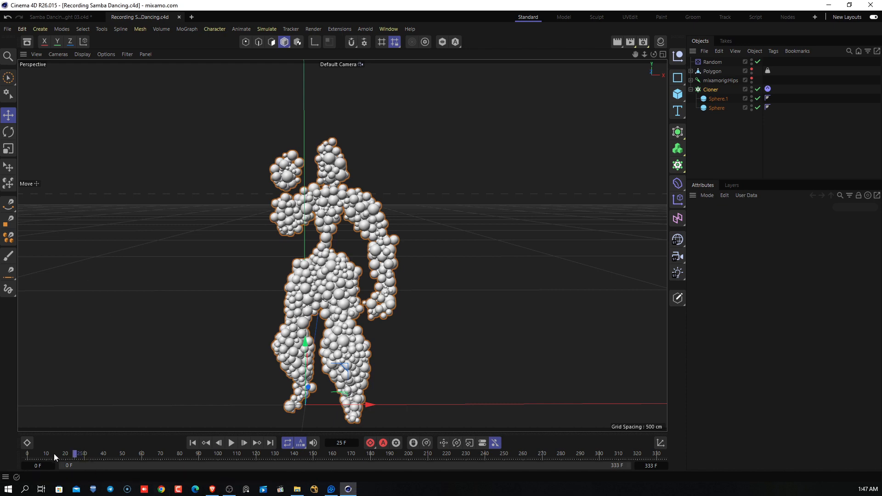
{"action": "left_click", "coordinate": [236, 444]}
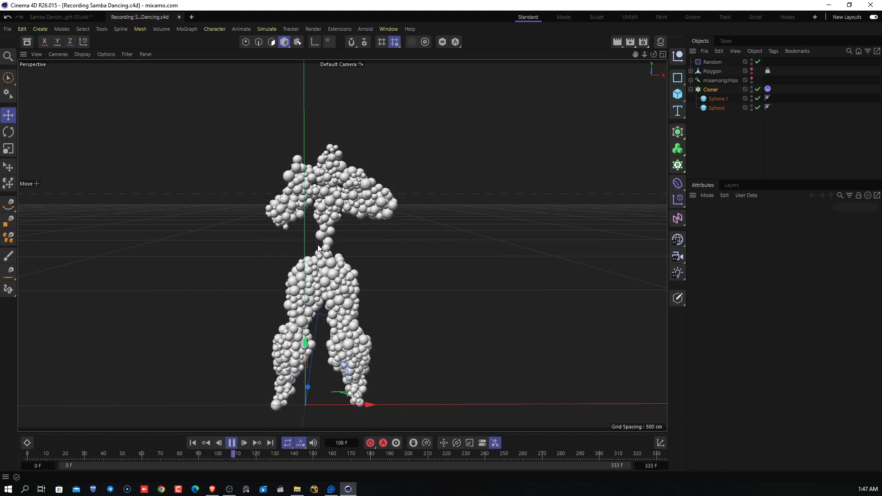
{"action": "left_click", "coordinate": [232, 443]}
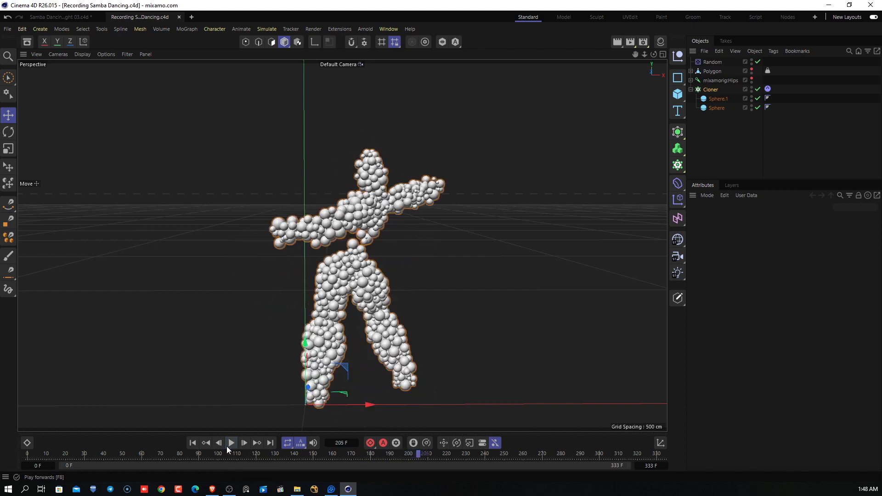
{"action": "left_click", "coordinate": [43, 454]}
{"action": "left_click", "coordinate": [193, 443]}
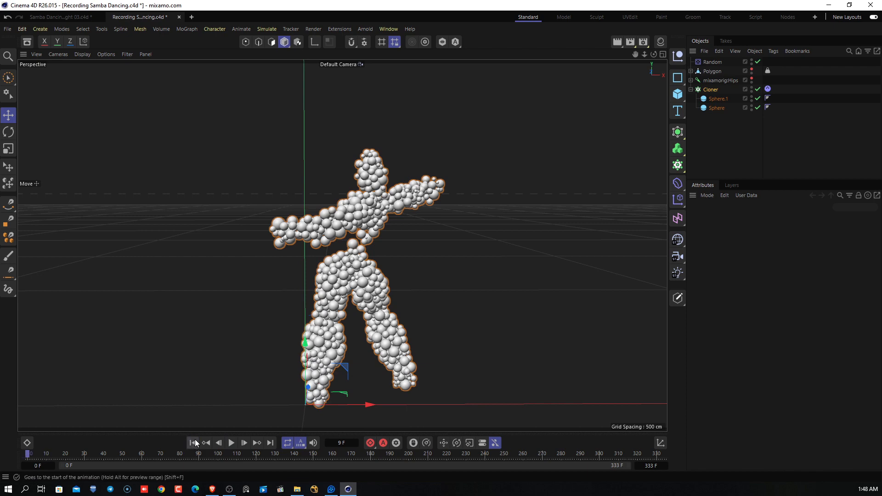
{"action": "left_click", "coordinate": [231, 444]}
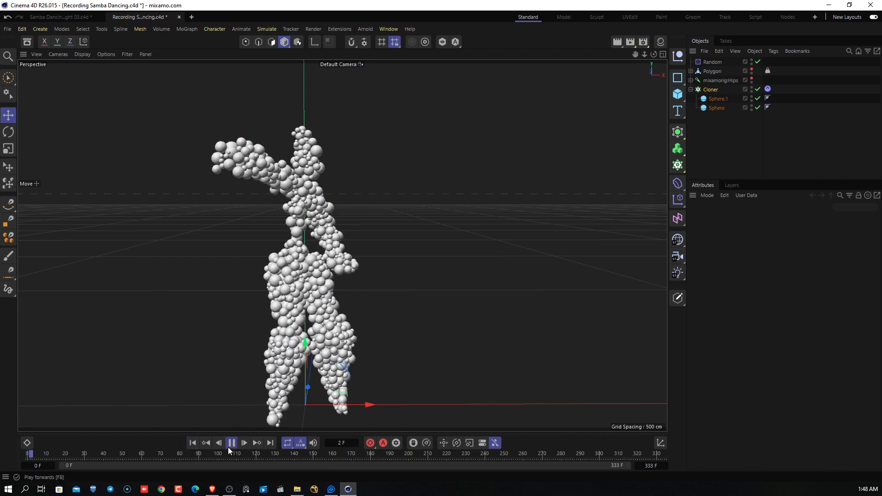
{"action": "left_click", "coordinate": [231, 443]}
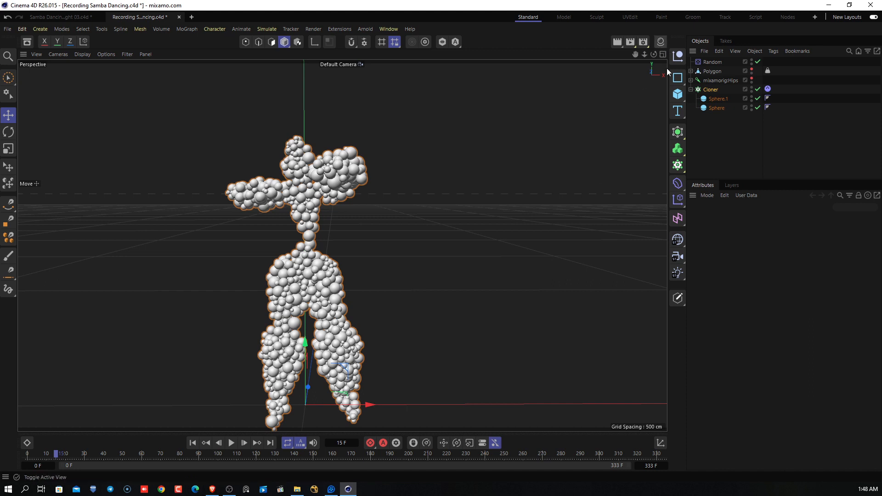
Add a Background object to the scene and create a new default material.
{"action": "left_click", "coordinate": [682, 238]}
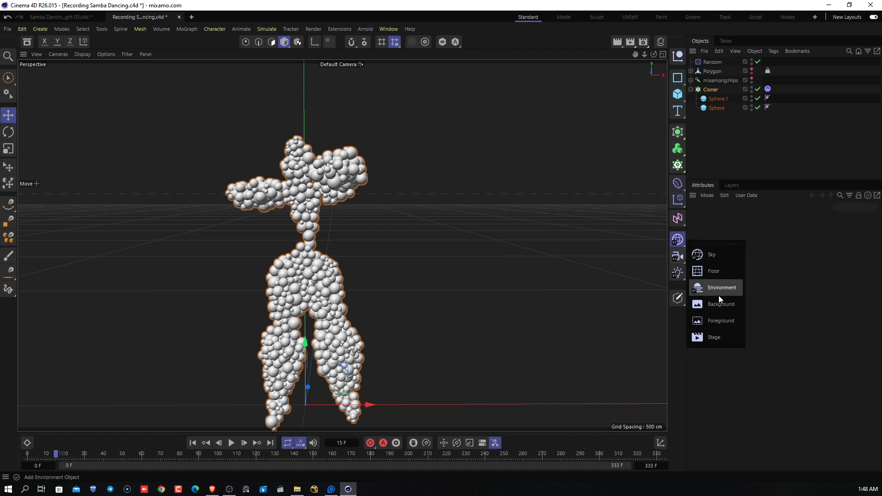
{"action": "left_click", "coordinate": [729, 304]}
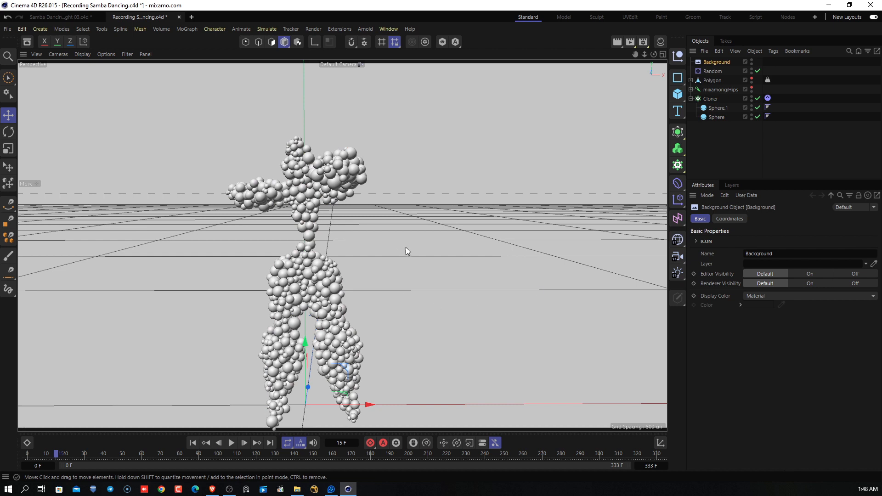
{"action": "left_click", "coordinate": [661, 42]}
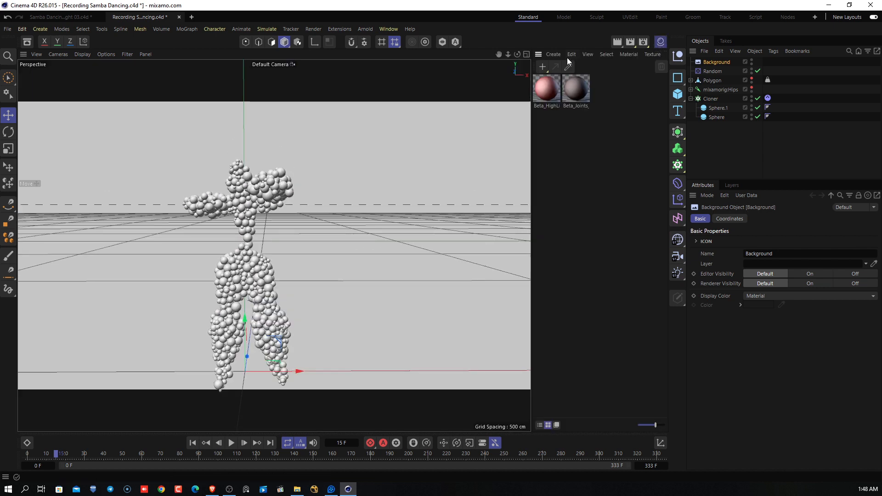
{"action": "left_click", "coordinate": [543, 66]}
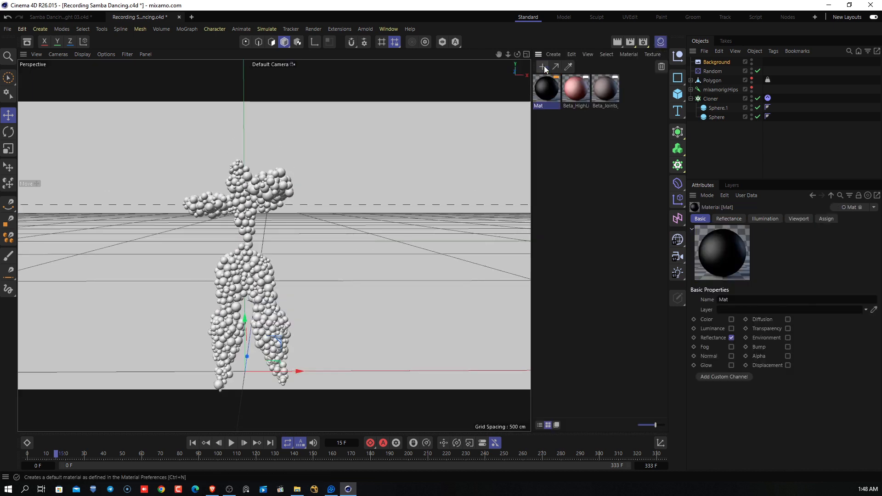
Edit the new material so Reflectance is disabled and Luminance is enabled.
{"action": "double_click", "coordinate": [547, 93]}
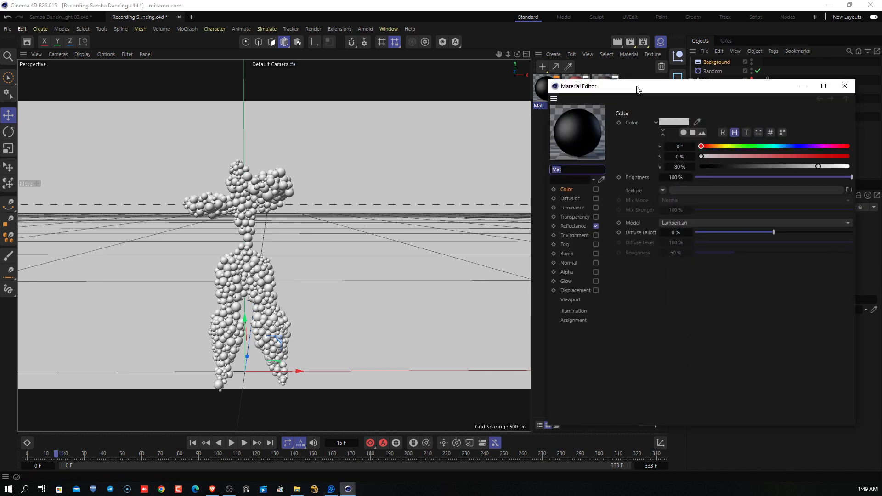
{"action": "left_click_drag", "start_coordinate": [637, 89], "coordinate": [562, 59]}
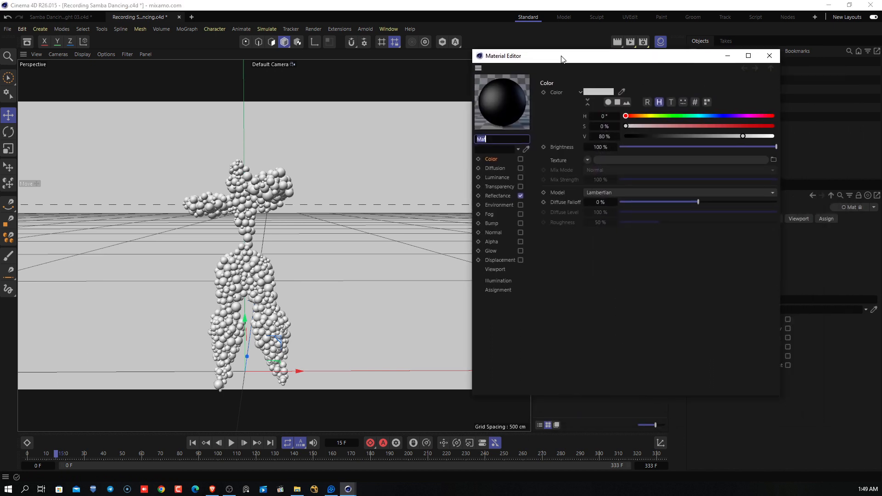
{"action": "left_click", "coordinate": [520, 196]}
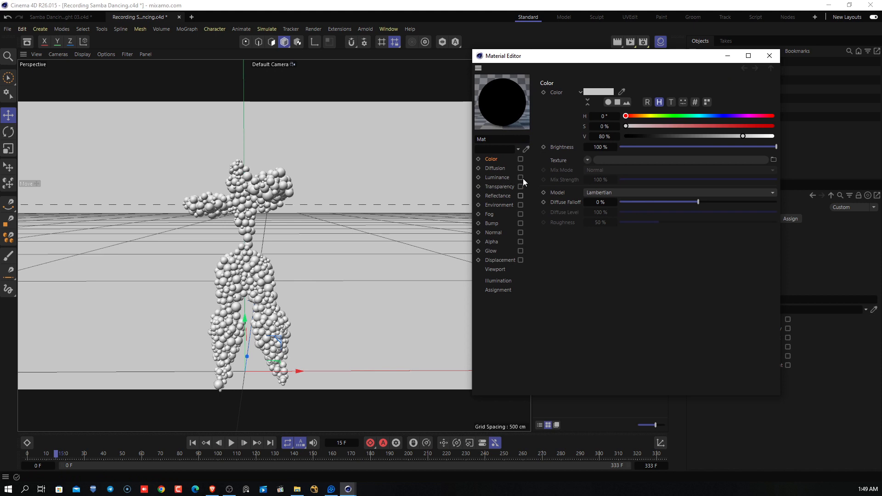
{"action": "left_click", "coordinate": [521, 178]}
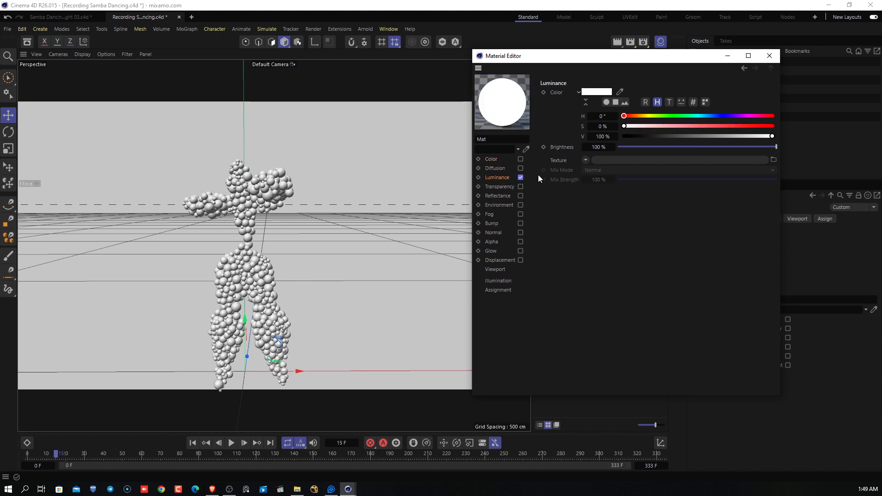
Load the Pexels image ending in 6447378 from the assets folder as the Luminance texture, without copying it to the project location.
{"action": "left_click", "coordinate": [584, 160]}
{"action": "left_click", "coordinate": [611, 197]}
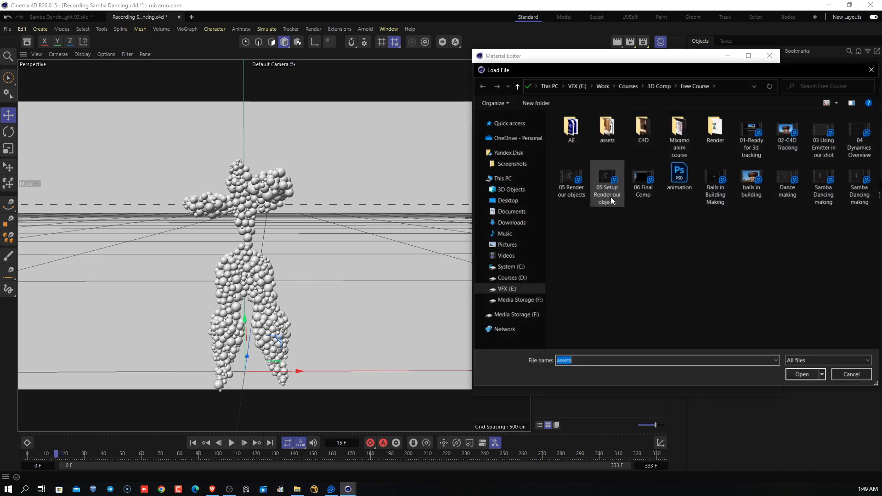
{"action": "left_click_drag", "start_coordinate": [740, 68], "coordinate": [575, 98]}
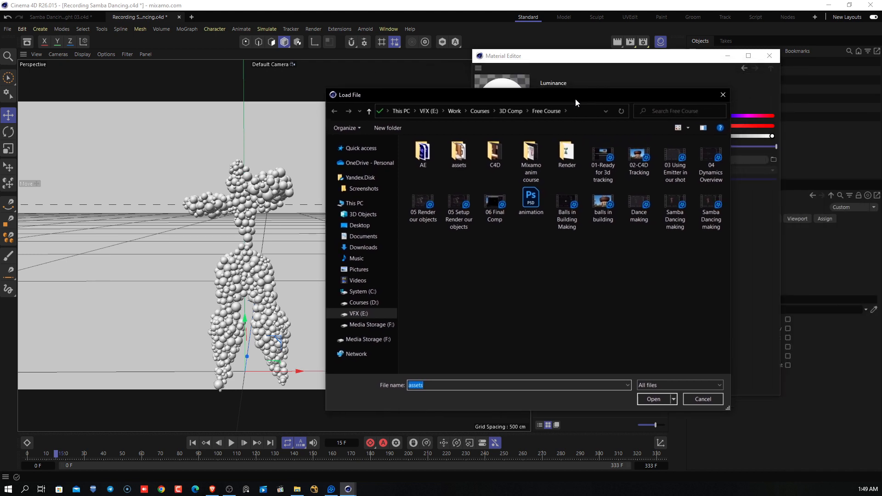
{"action": "double_click", "coordinate": [469, 154]}
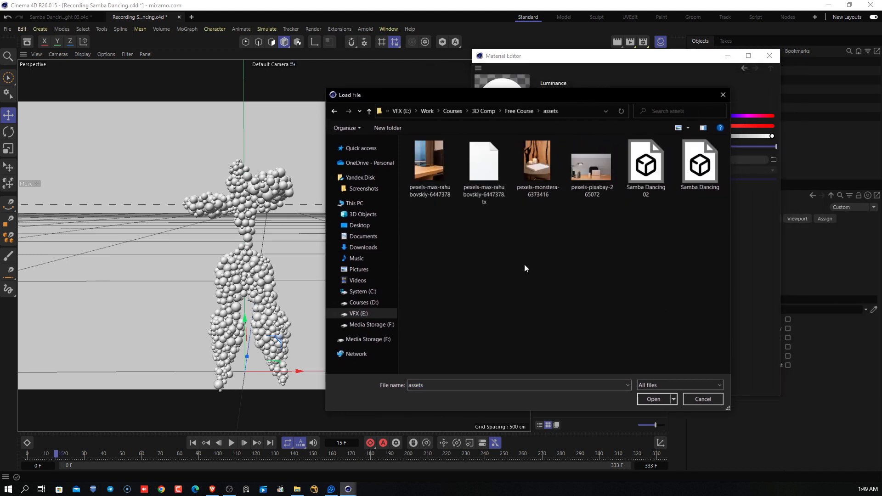
{"action": "left_click", "coordinate": [438, 195]}
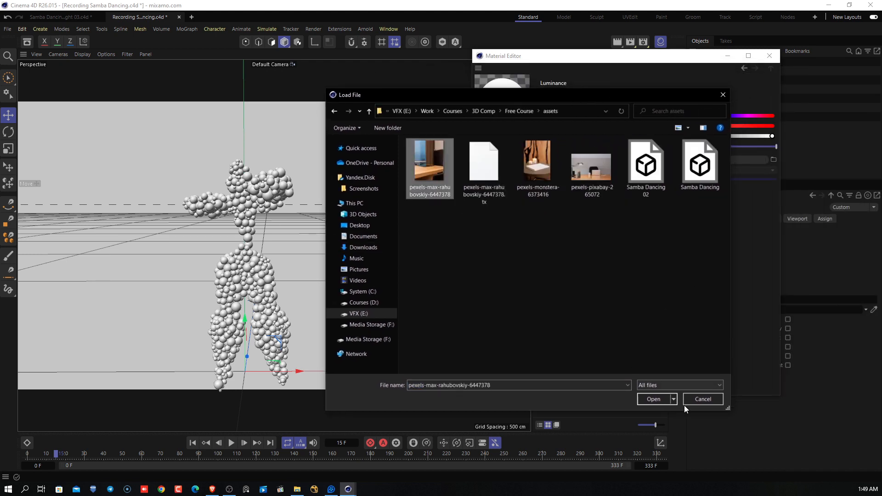
{"action": "left_click", "coordinate": [654, 399]}
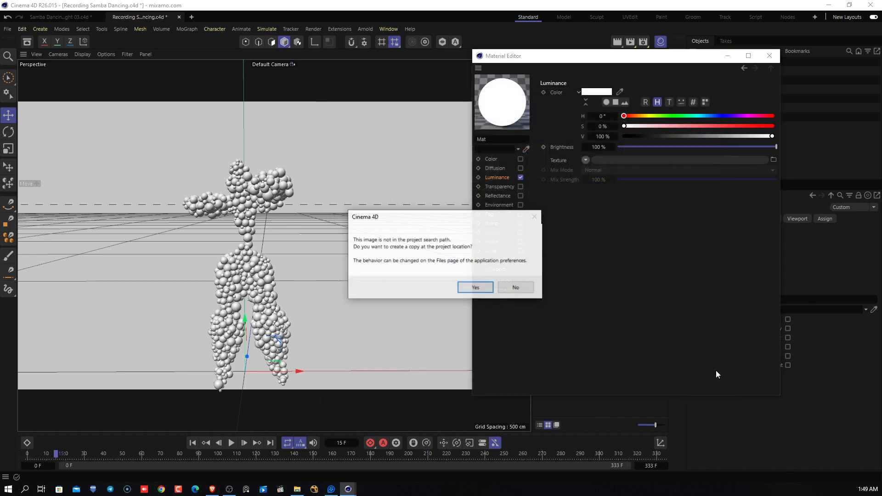
{"action": "left_click", "coordinate": [512, 293]}
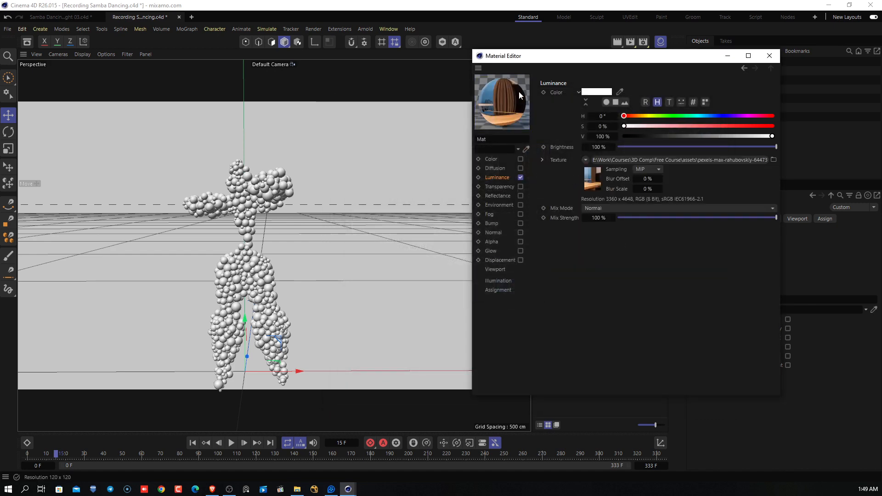
Apply the photo material to the Background object, and close the material editor and material list.
{"action": "left_click_drag", "start_coordinate": [566, 56], "coordinate": [565, 120]}
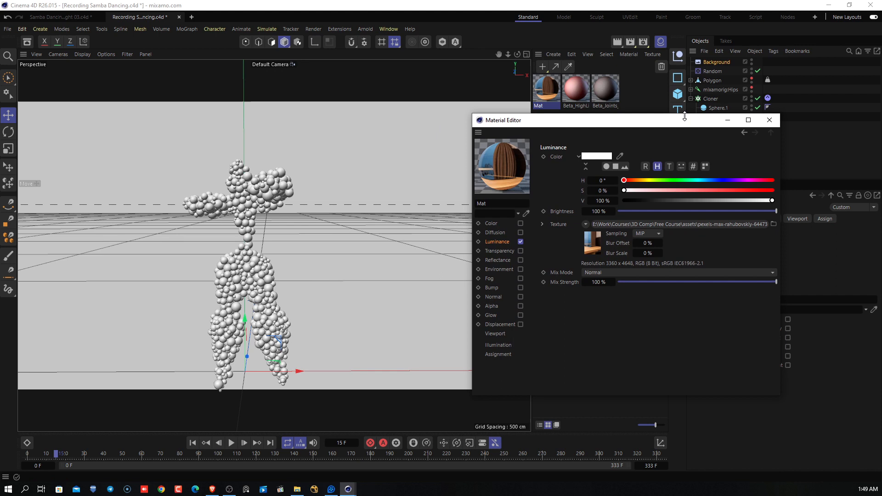
{"action": "left_click", "coordinate": [769, 120]}
{"action": "left_click_drag", "start_coordinate": [667, 138], "coordinate": [713, 63]}
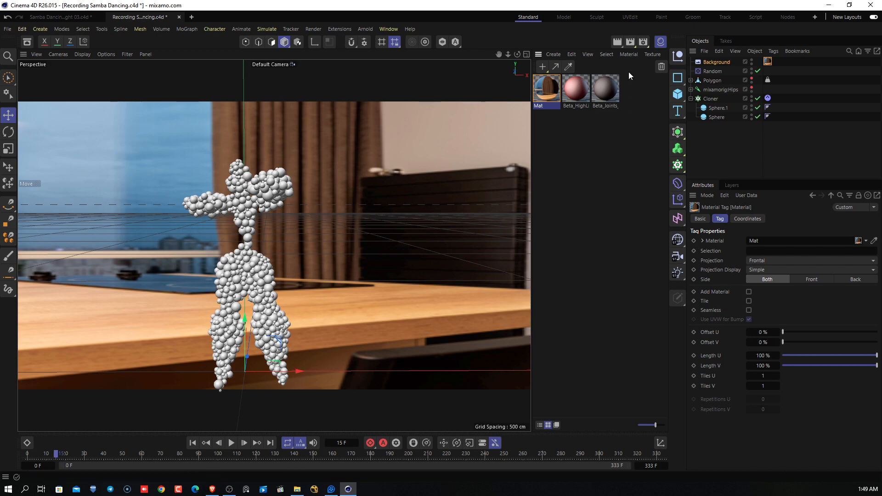
{"action": "left_click", "coordinate": [661, 42]}
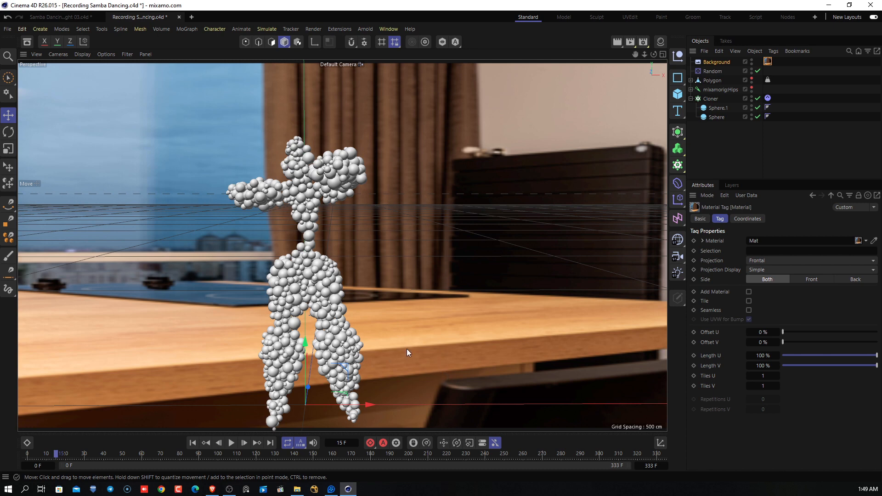
Adjust the perspective camera so the sphere dancer stands on the wooden table of the background photo, checking it with a short playback.
{"action": "mouse_move", "coordinate": [452, 343]}
{"action": "left_mouse_down", "text": "alt"}
{"action": "mouse_move", "coordinate": [481, 343]}
{"action": "mouse_move", "coordinate": [470, 331]}
{"action": "mouse_move", "coordinate": [541, 294]}
{"action": "mouse_move", "coordinate": [454, 312]}
{"action": "mouse_move", "coordinate": [479, 304]}
{"action": "mouse_move", "coordinate": [468, 285]}
{"action": "mouse_move", "coordinate": [450, 292]}
{"action": "mouse_move", "coordinate": [450, 337]}
{"action": "left_mouse_up", "text": "alt"}
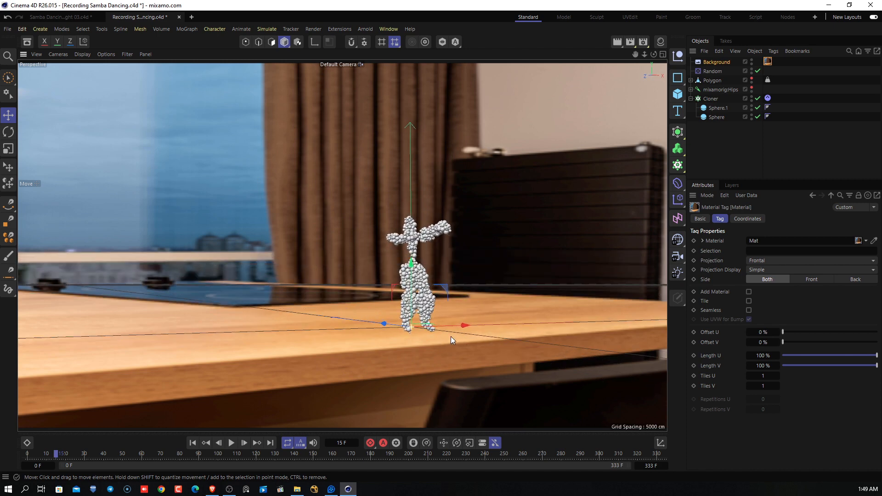
{"action": "left_click_drag", "start_coordinate": [349, 368], "coordinate": [360, 368], "text": "alt"}
{"action": "left_click", "coordinate": [232, 444]}
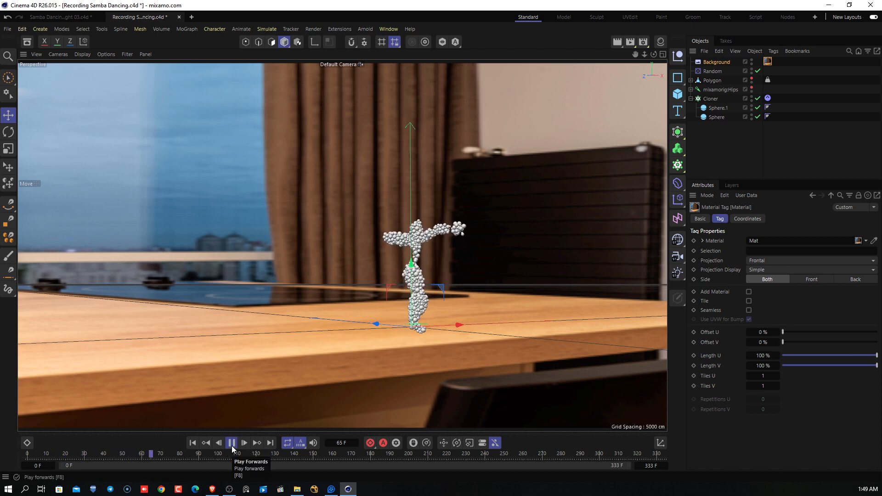
{"action": "left_click", "coordinate": [231, 443]}
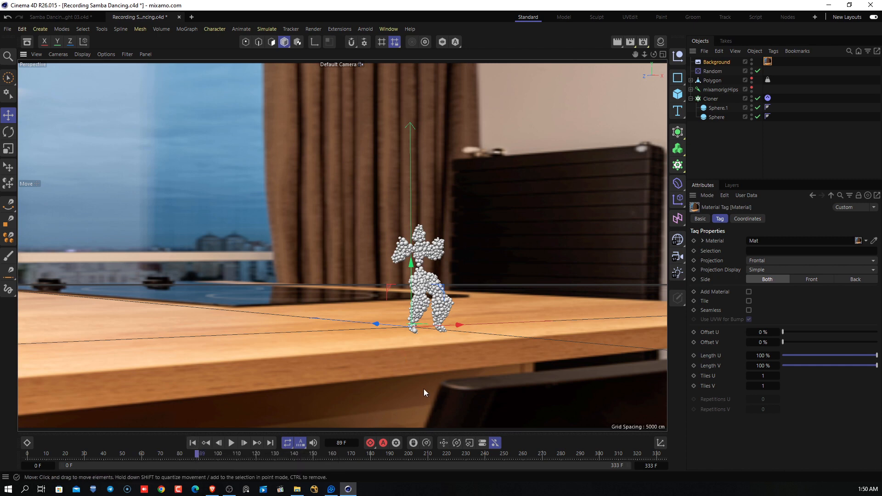
{"action": "scroll", "coordinate": [423, 389], "scroll_direction": "up", "scroll_amount": 4}
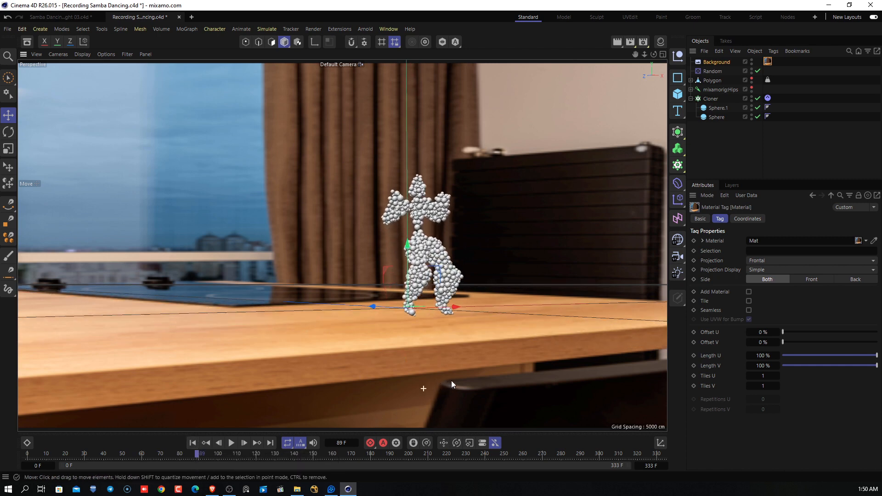
{"action": "right_click_drag", "start_coordinate": [452, 381], "coordinate": [472, 371], "text": "alt"}
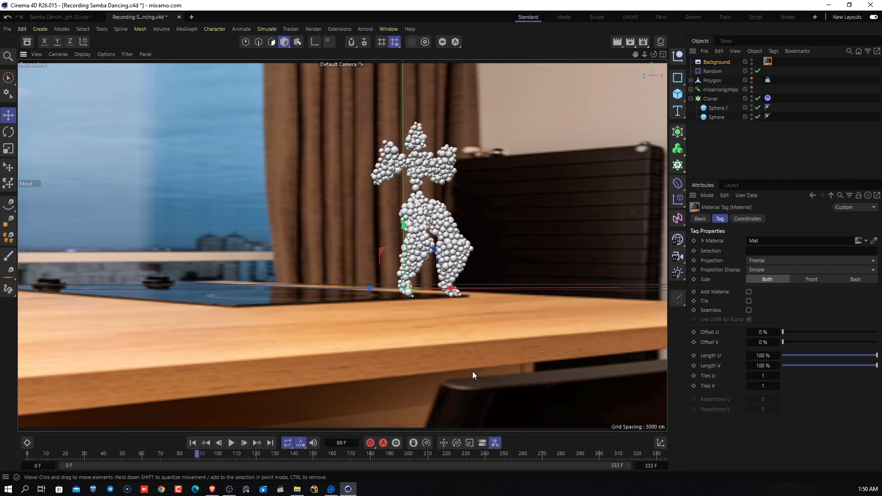
{"action": "middle_click_drag", "start_coordinate": [464, 313], "coordinate": [446, 338], "text": "alt"}
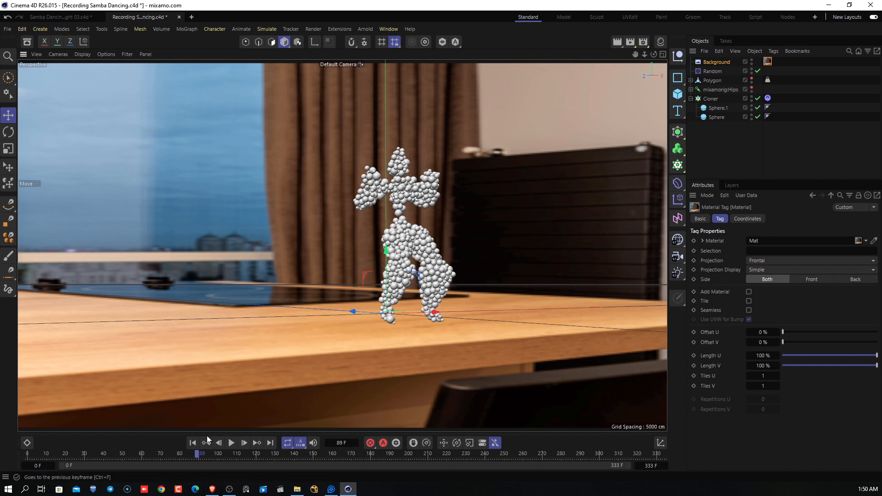
Play the dance against the background photo and move the playhead to frame 83.
{"action": "left_click", "coordinate": [230, 444]}
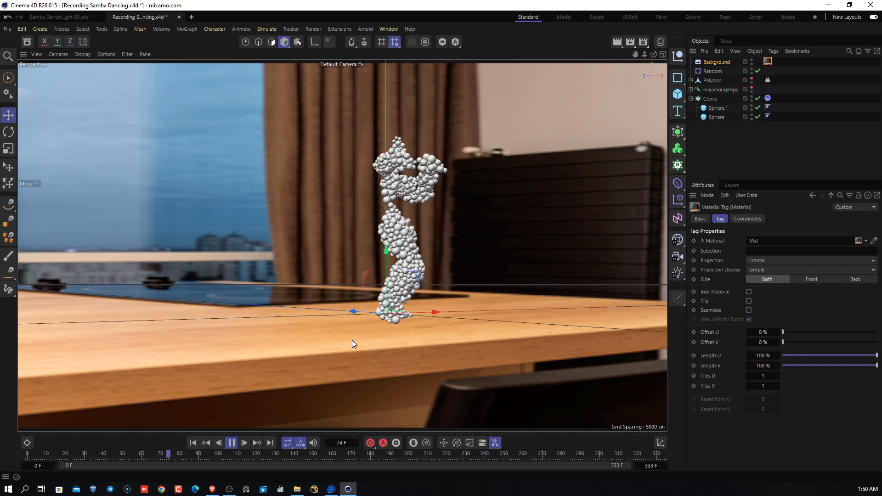
{"action": "left_click", "coordinate": [232, 443]}
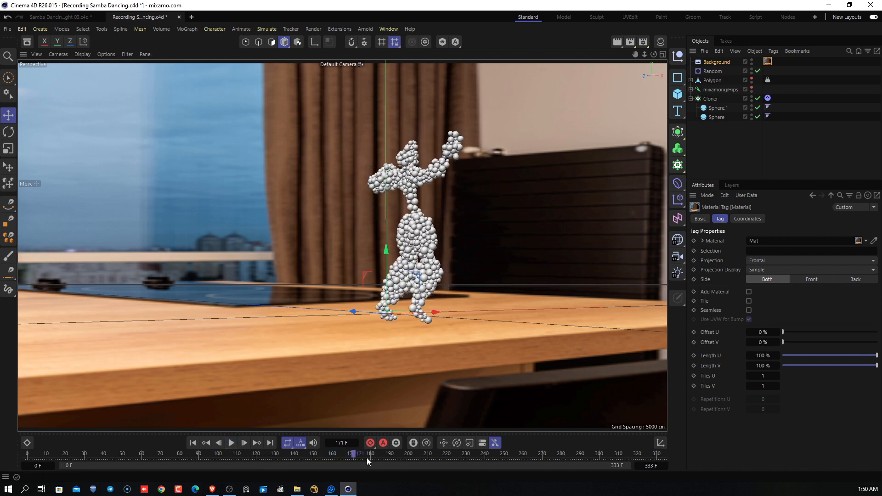
{"action": "left_click_drag", "start_coordinate": [354, 454], "coordinate": [186, 441]}
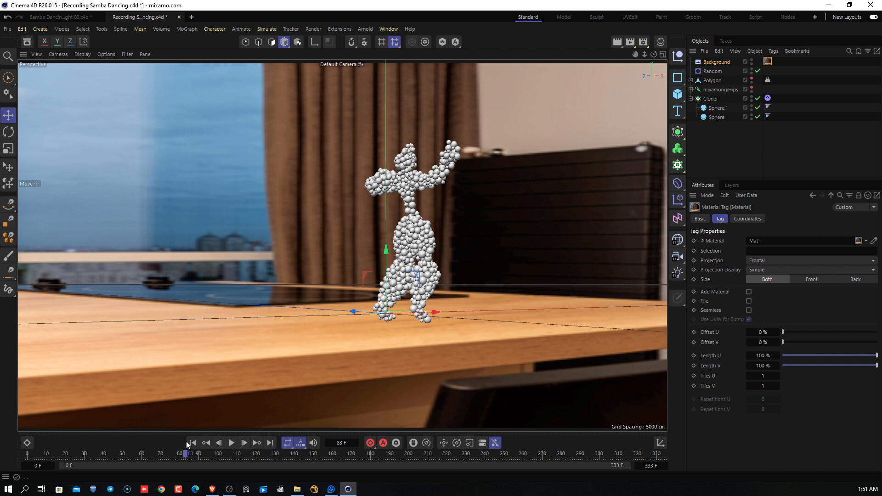
Set the renderer to Arnold in the render settings.
{"action": "left_click", "coordinate": [657, 46]}
{"action": "left_click", "coordinate": [657, 46]}
{"action": "left_click", "coordinate": [644, 41]}
{"action": "left_click_drag", "start_coordinate": [648, 35], "coordinate": [571, 41]}
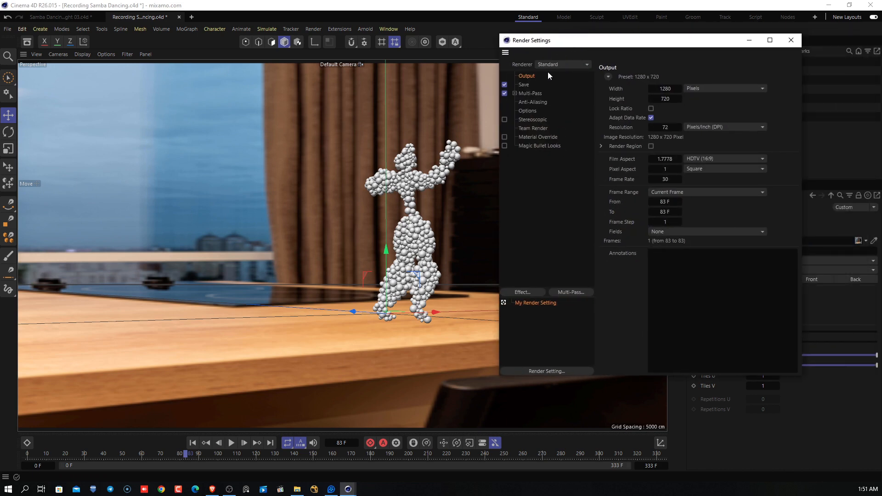
{"action": "left_click", "coordinate": [567, 64]}
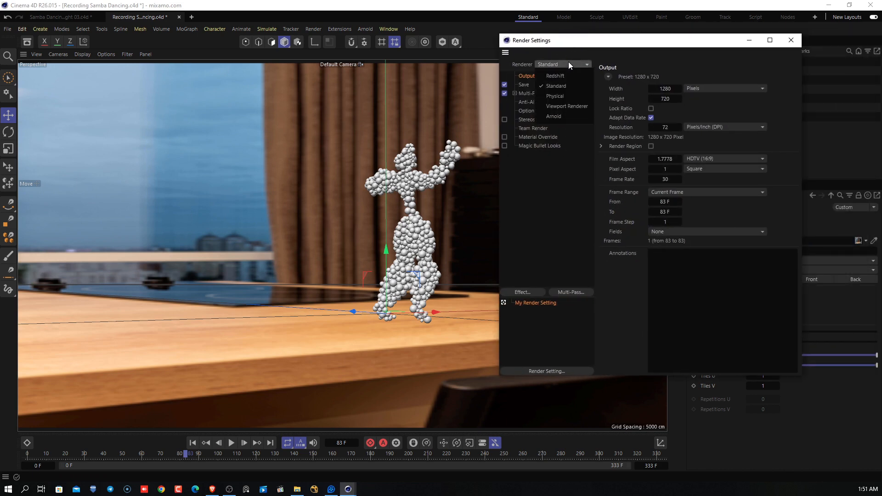
{"action": "left_click", "coordinate": [571, 119]}
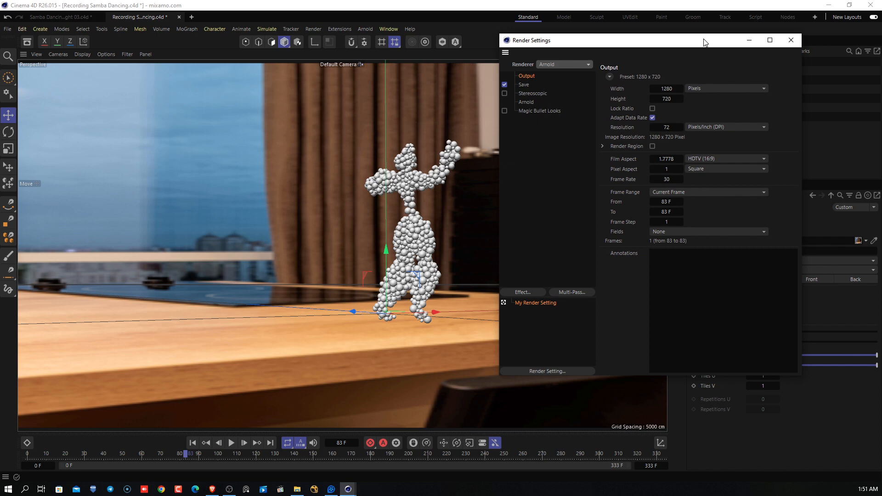
Check the output frame rate in the render settings and close the settings window.
{"action": "left_click_drag", "start_coordinate": [706, 43], "coordinate": [525, 71]}
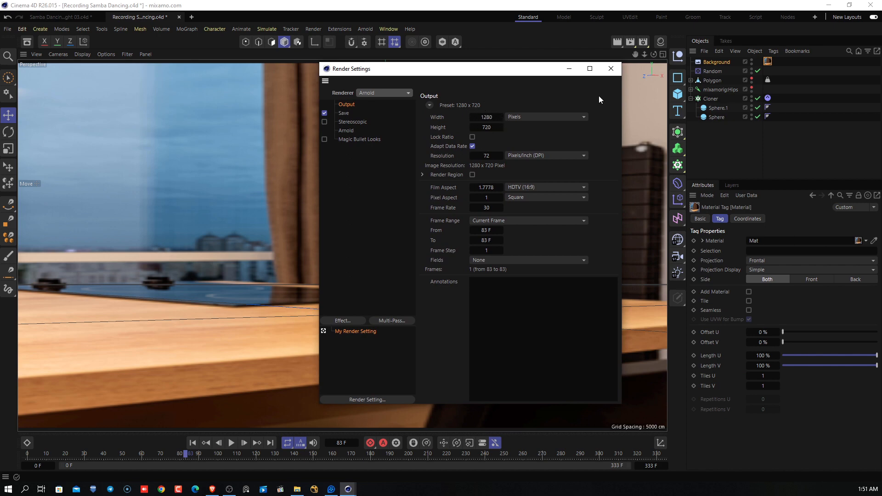
{"action": "left_click", "coordinate": [611, 69]}
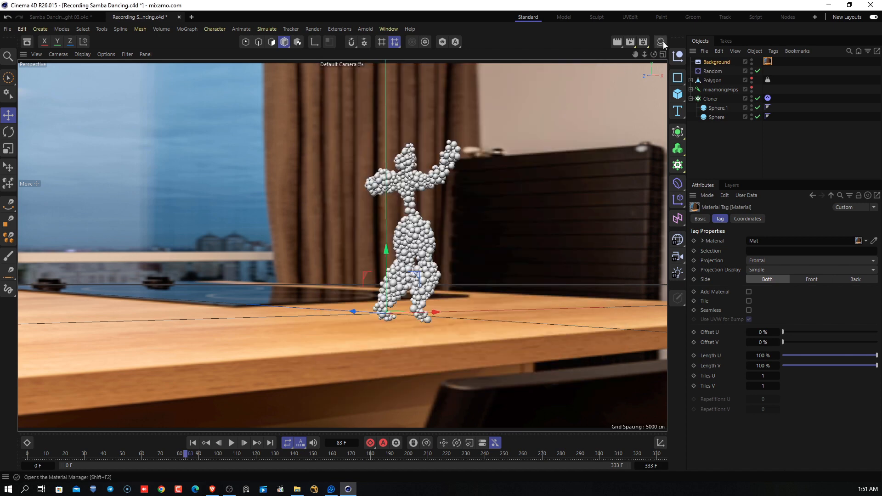
{"action": "left_click", "coordinate": [647, 45]}
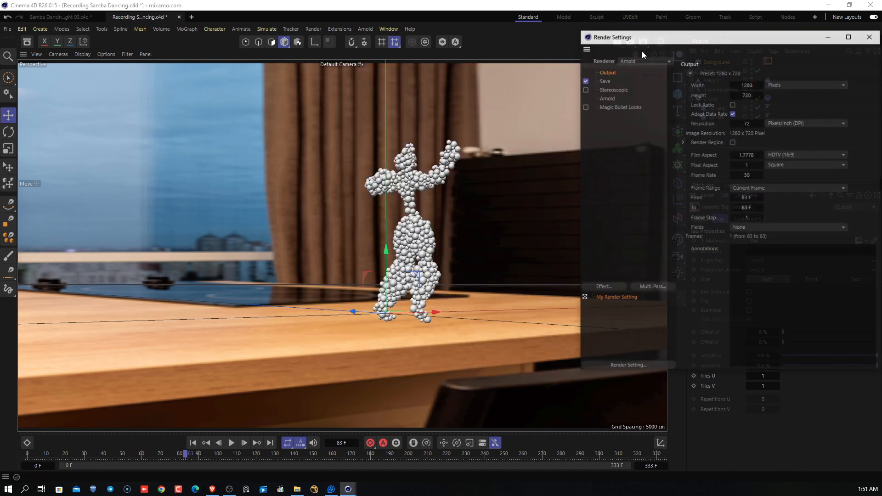
{"action": "left_click", "coordinate": [747, 175]}
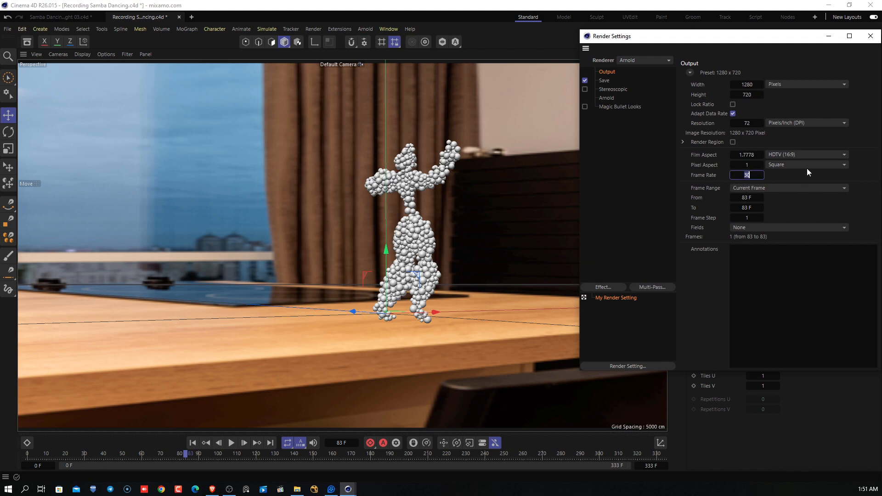
{"action": "left_click", "coordinate": [871, 36]}
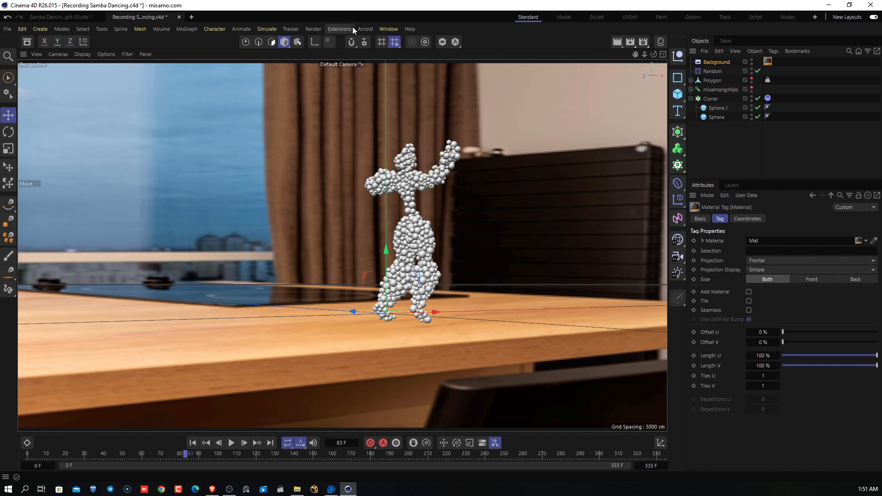
Open the Arnold IPR preview and move its window aside so the dancer in the viewport is uncovered.
{"action": "left_click", "coordinate": [367, 29]}
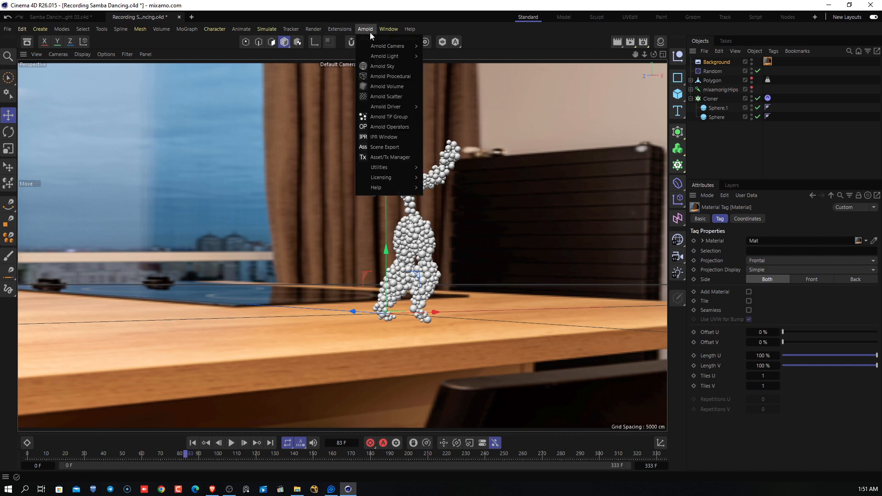
{"action": "left_click", "coordinate": [394, 137]}
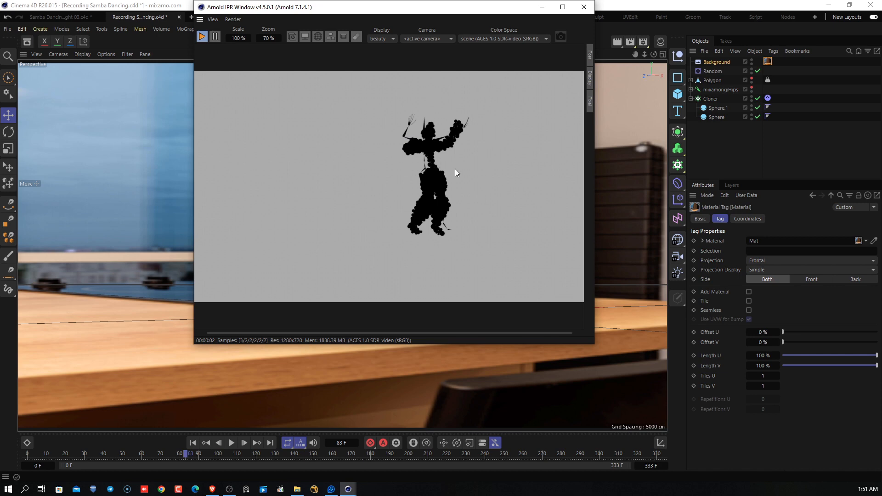
{"action": "left_click_drag", "start_coordinate": [516, 18], "coordinate": [267, 64]}
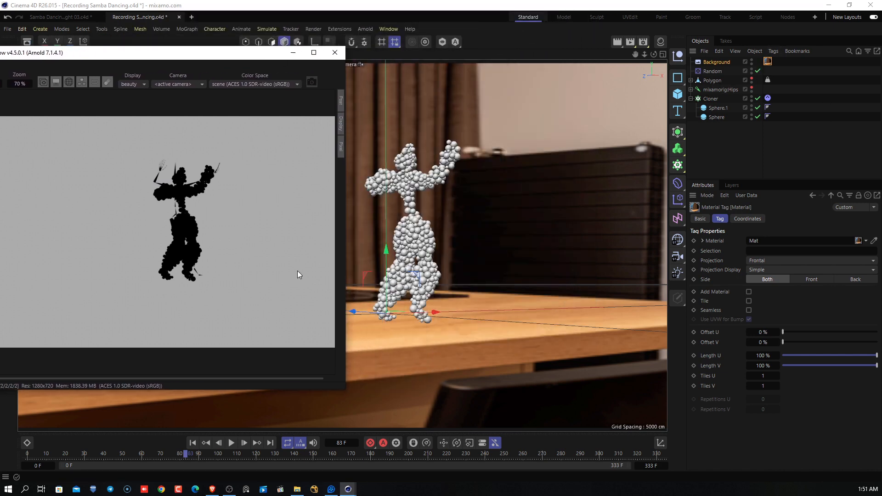
Turn off the renderer visibility of the Polygon object so only the cloned spheres render.
{"action": "left_click", "coordinate": [713, 81]}
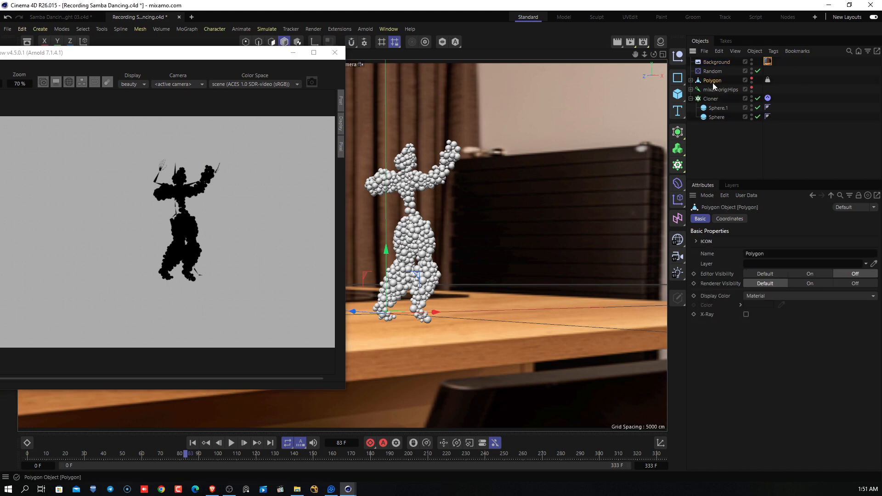
{"action": "left_click", "coordinate": [752, 83]}
{"action": "left_click", "coordinate": [752, 83]}
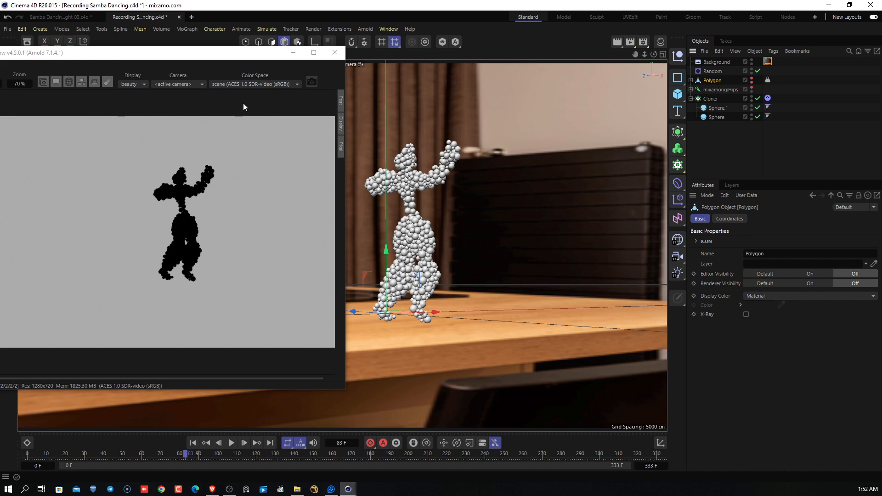
Open the material list and arrange the Arnold preview window so it does not cover the materials.
{"action": "left_click_drag", "start_coordinate": [240, 53], "coordinate": [326, 38]}
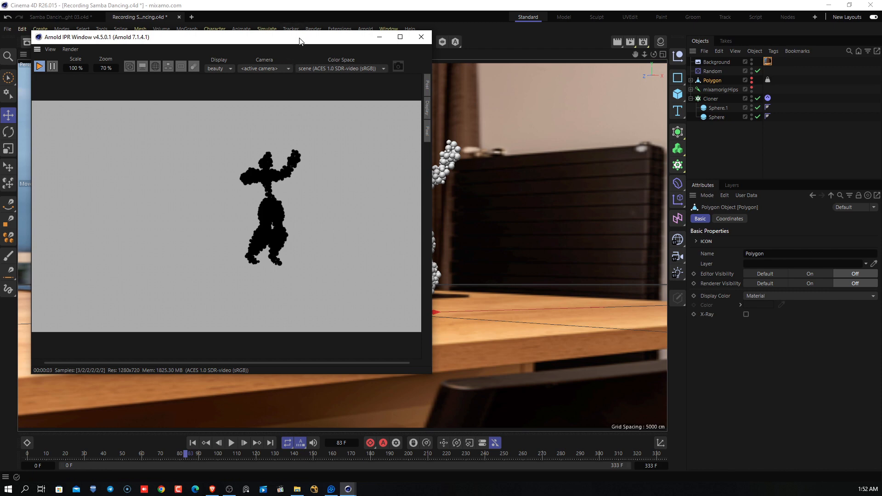
{"action": "left_click_drag", "start_coordinate": [299, 37], "coordinate": [263, 24]}
{"action": "left_click", "coordinate": [660, 42]}
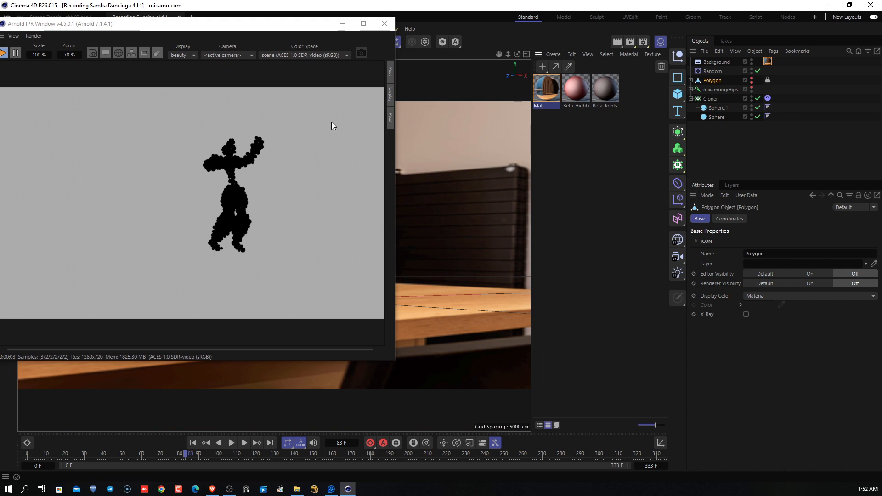
{"action": "left_click_drag", "start_coordinate": [141, 29], "coordinate": [174, 26]}
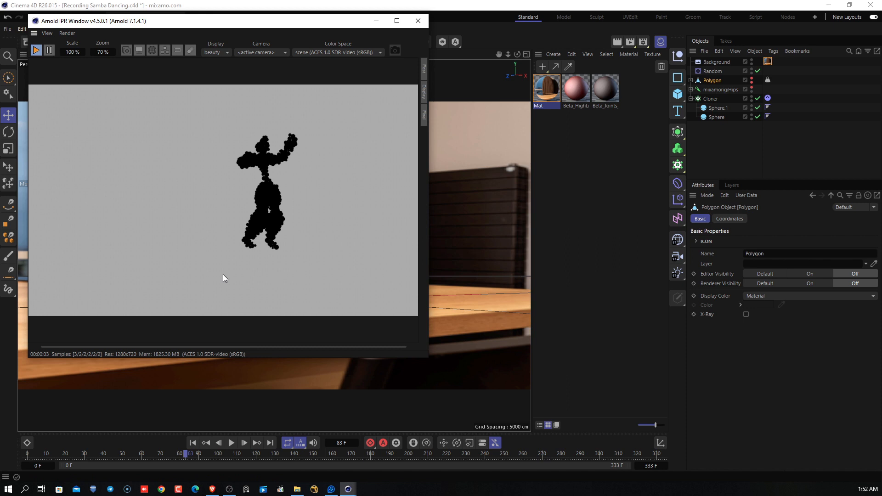
Duplicate the Background object, delete the copy's material tag and hide the copy in the viewport.
{"action": "left_click", "coordinate": [718, 62]}
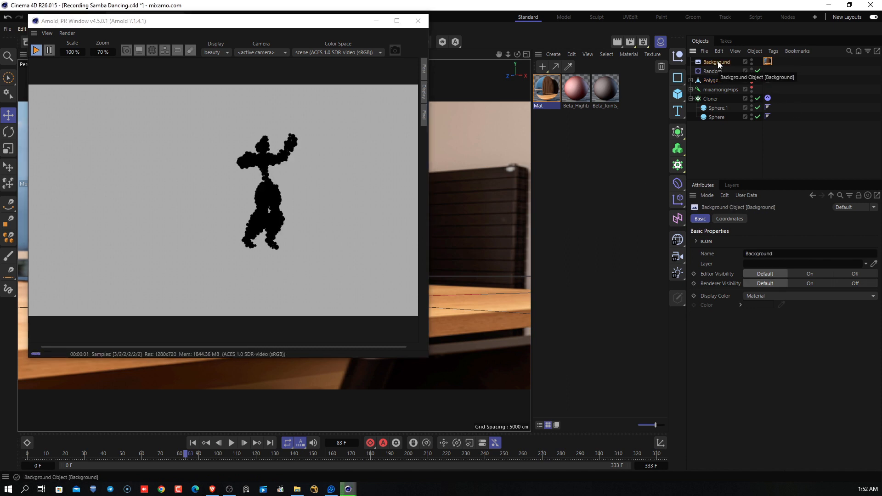
{"action": "left_click_drag", "start_coordinate": [718, 62], "coordinate": [718, 57], "text": "ctrl"}
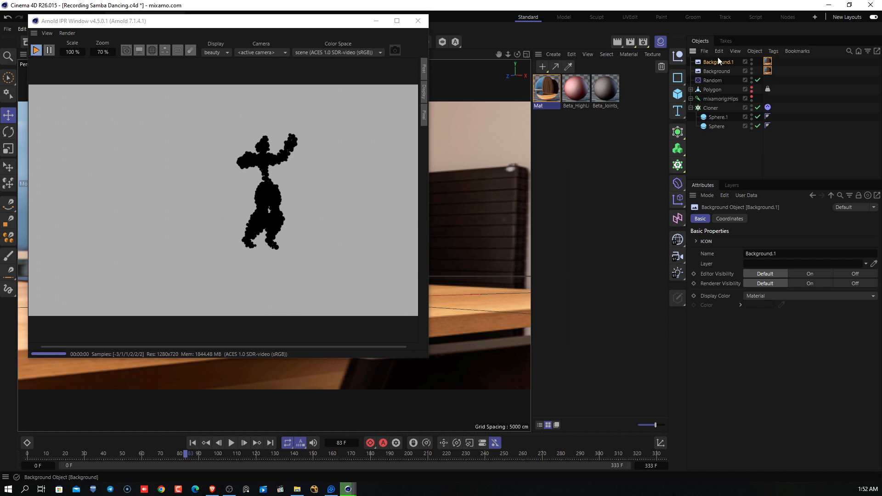
{"action": "left_click", "coordinate": [770, 63]}
{"action": "key", "text": "Delete"}
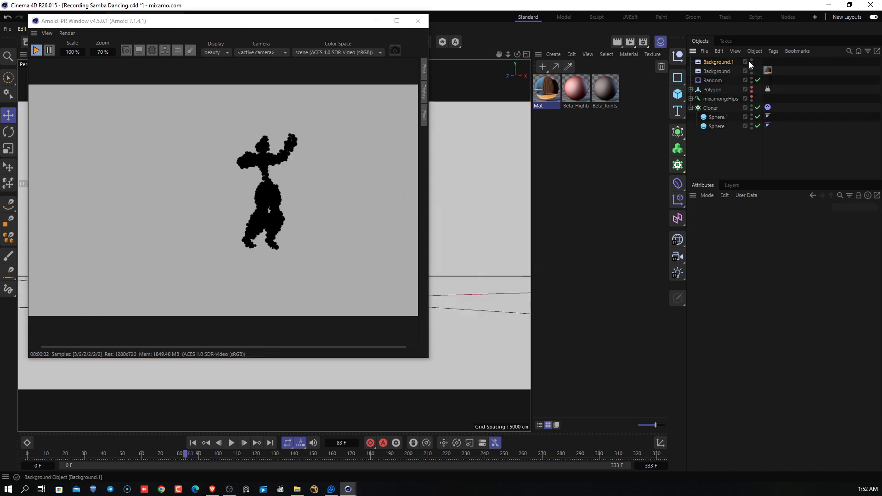
{"action": "left_click", "coordinate": [752, 61]}
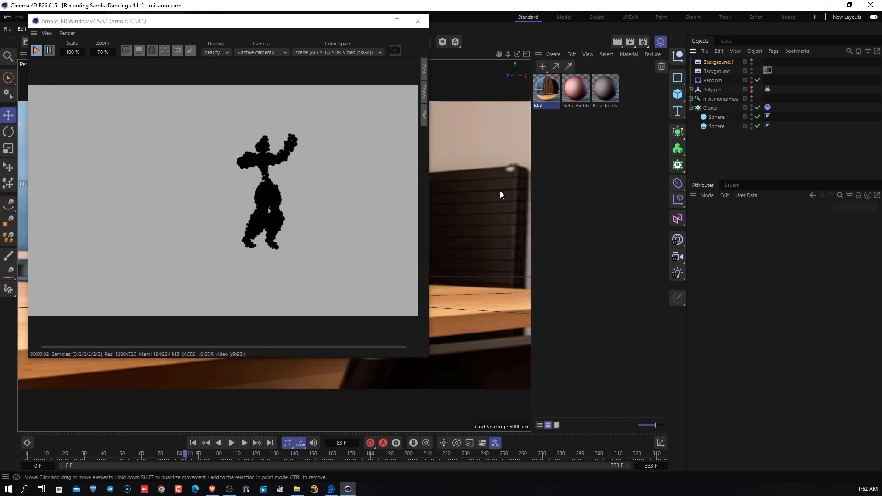
Create an Arnold image texture material and apply it to the Background.1 object.
{"action": "left_click", "coordinate": [555, 56]}
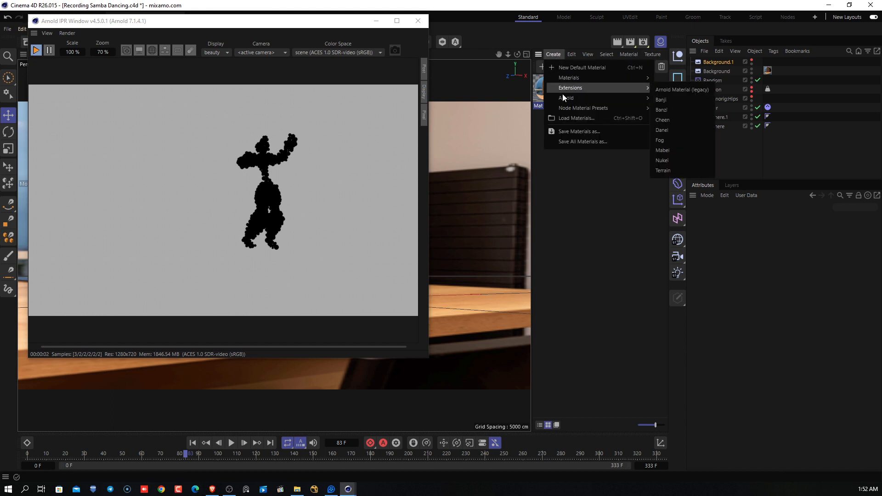
{"action": "mouse_move", "coordinate": [563, 98]}
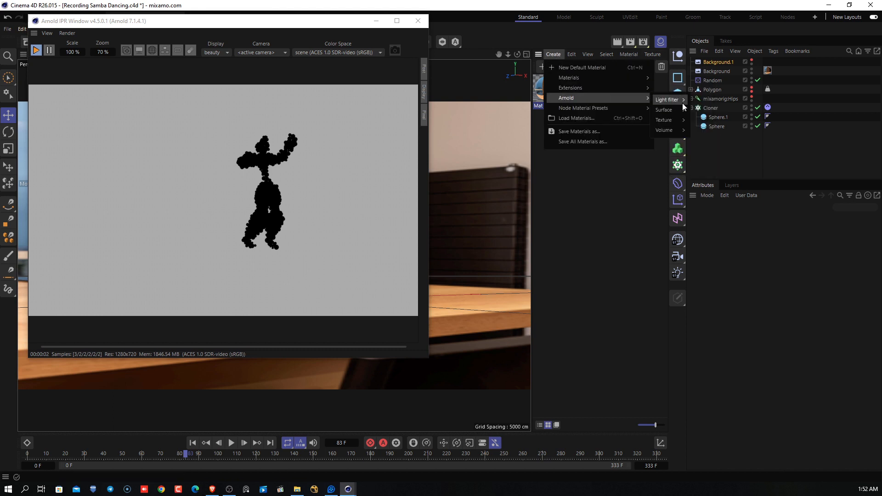
{"action": "mouse_move", "coordinate": [683, 110]}
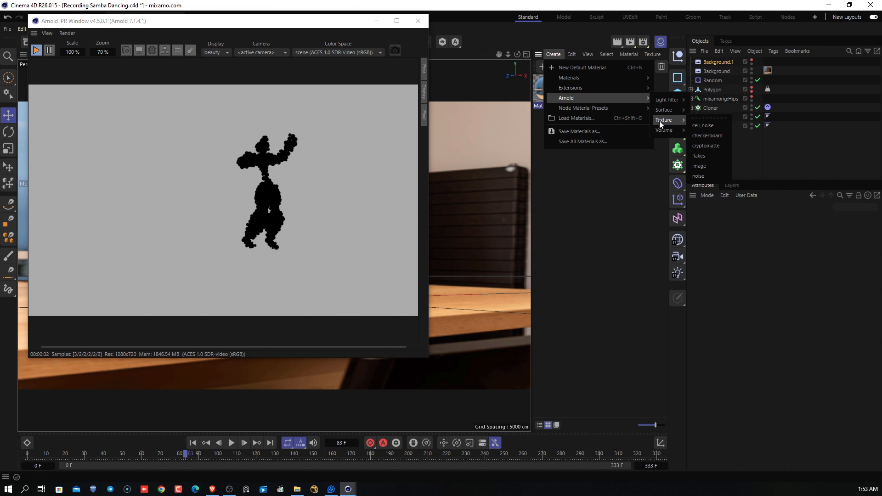
{"action": "left_click", "coordinate": [714, 166]}
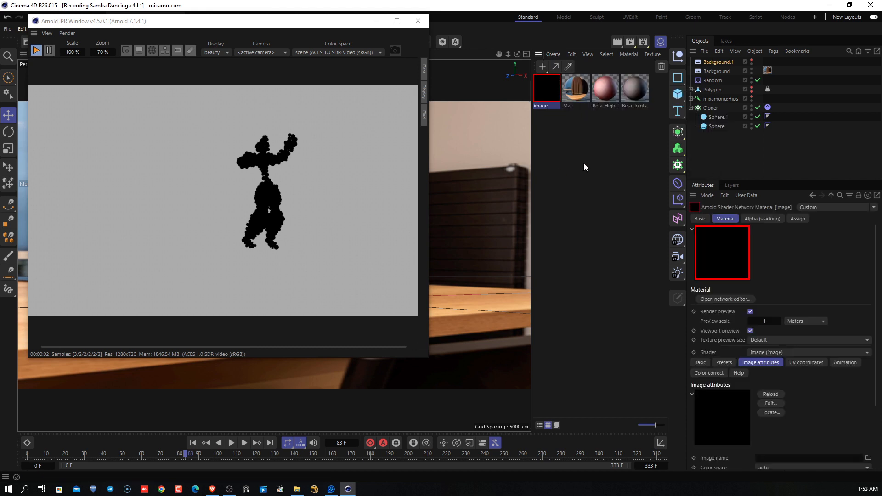
{"action": "left_click_drag", "start_coordinate": [550, 85], "coordinate": [721, 61]}
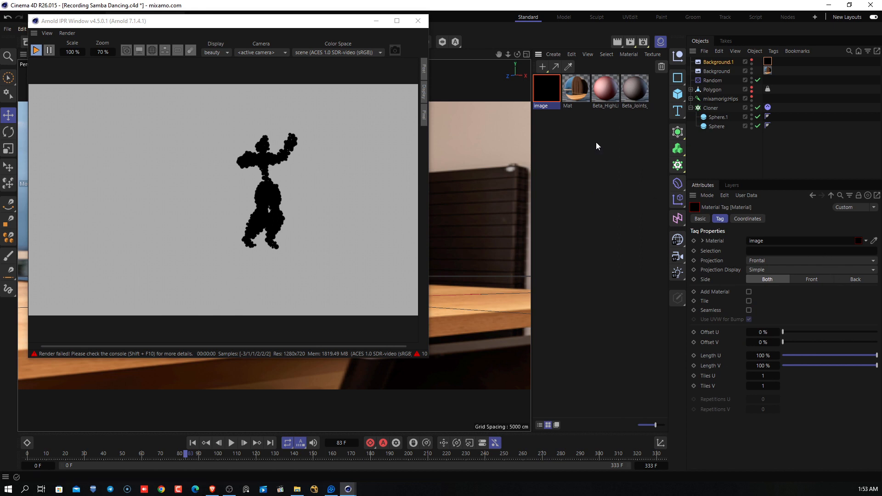
Load the Pexels wooden table photo 6447378 from the assets folder into the image material without copying it to the project, and close the editor.
{"action": "double_click", "coordinate": [552, 84]}
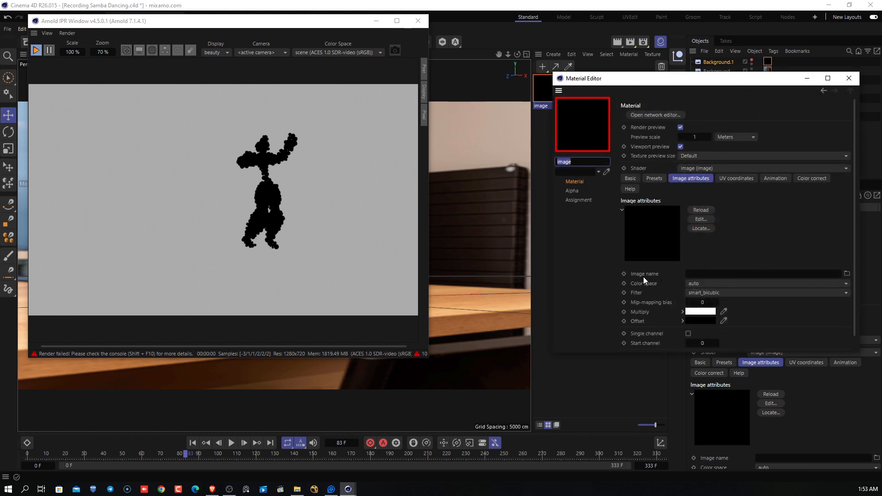
{"action": "left_click", "coordinate": [848, 274]}
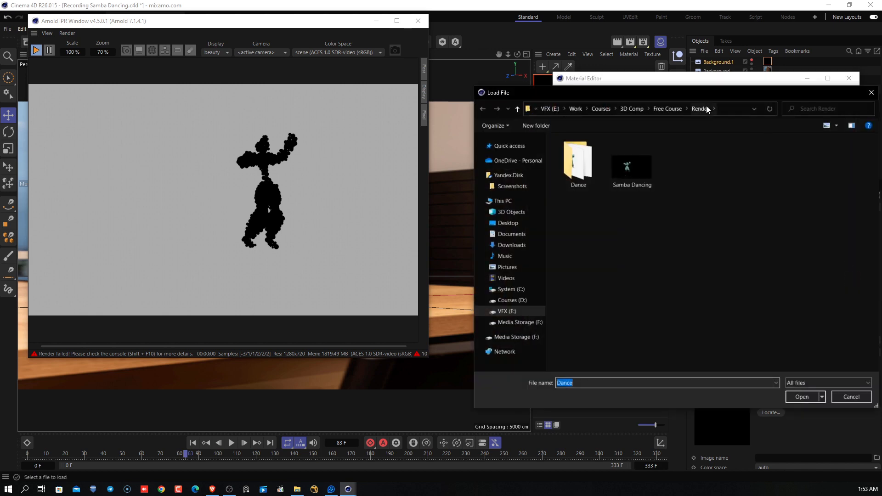
{"action": "left_click", "coordinate": [668, 109]}
{"action": "double_click", "coordinate": [612, 156]}
{"action": "left_click", "coordinate": [581, 197]}
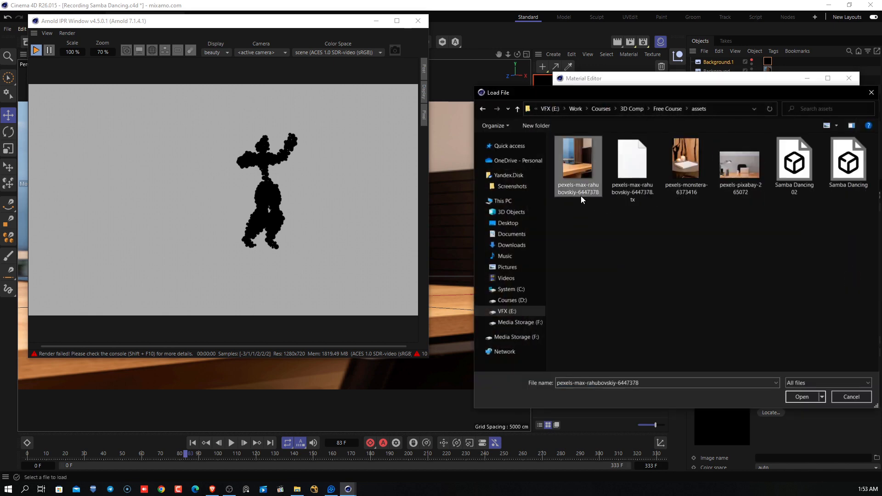
{"action": "left_click", "coordinate": [801, 395]}
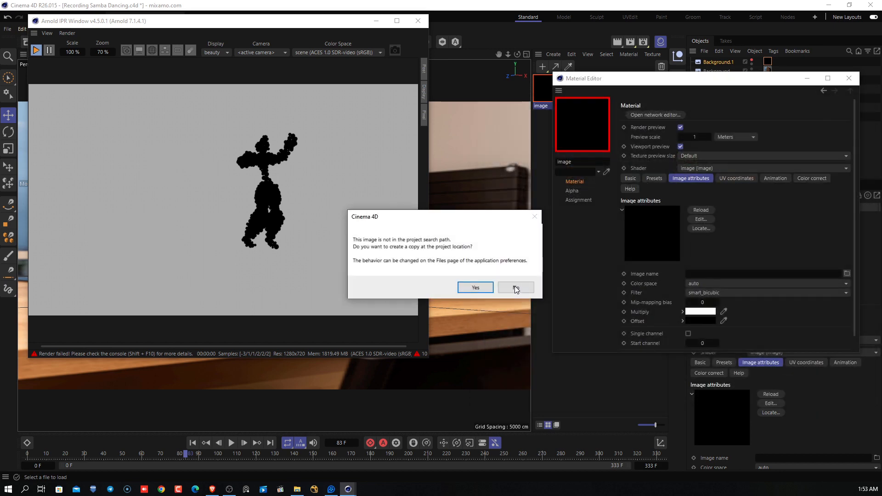
{"action": "left_click", "coordinate": [515, 286]}
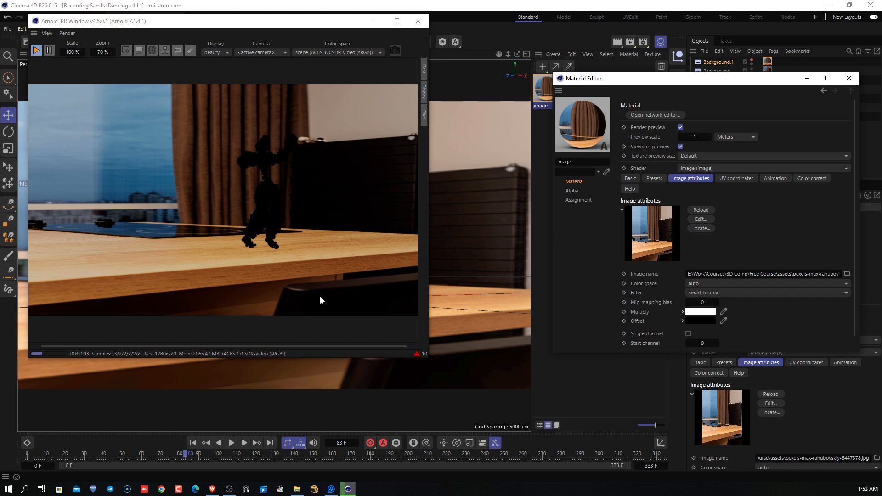
{"action": "left_click", "coordinate": [848, 78]}
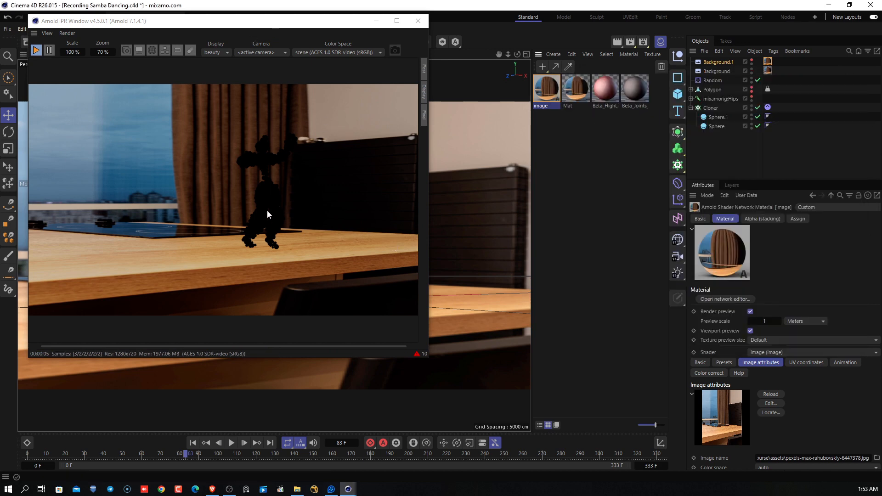
Hide the original Background object and make Background.1 visible, with the Arnold preview window moved lower.
{"action": "left_click_drag", "start_coordinate": [320, 21], "coordinate": [314, 268]}
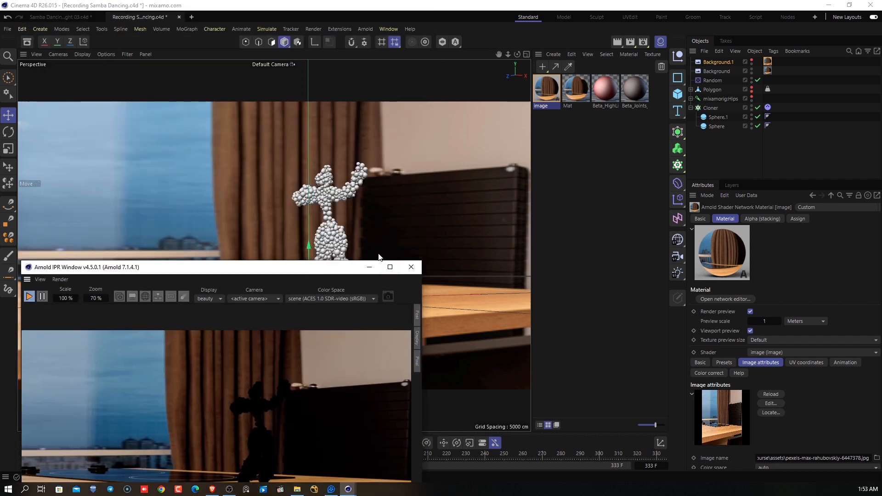
{"action": "left_click", "coordinate": [752, 69]}
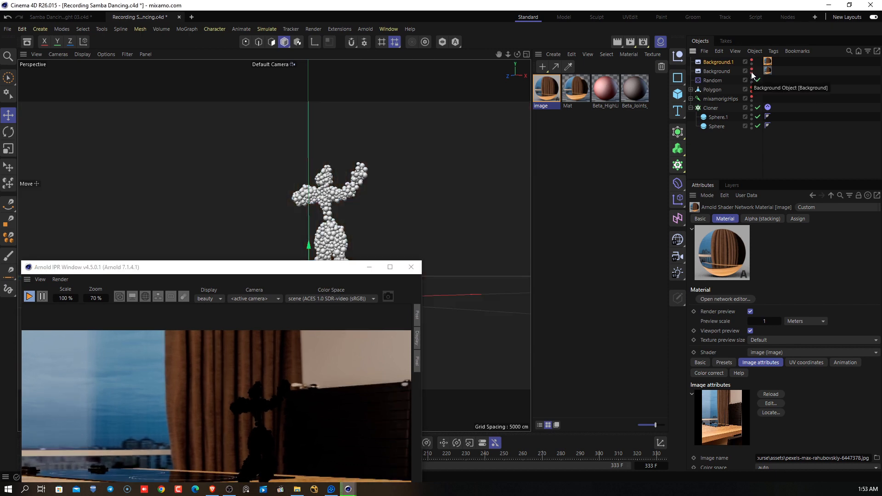
{"action": "left_click", "coordinate": [751, 60]}
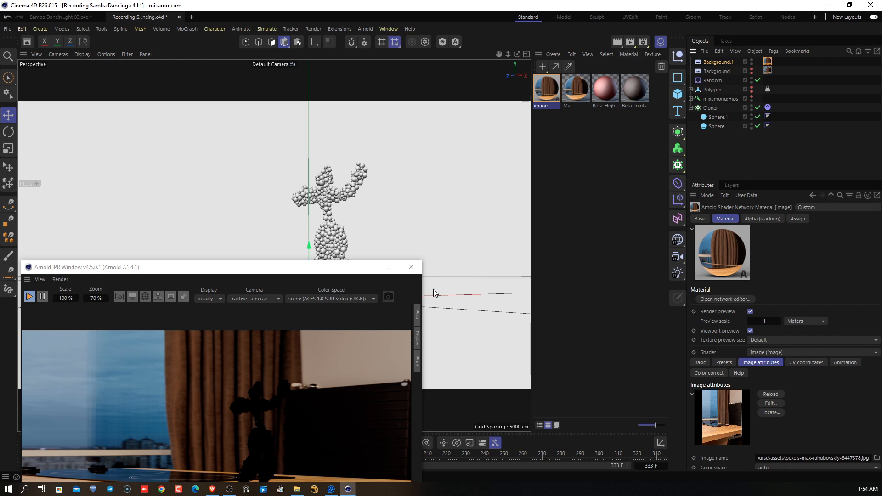
Close and reopen the Arnold IPR window to refresh the preview, and place it clear of the object list.
{"action": "left_click", "coordinate": [411, 267]}
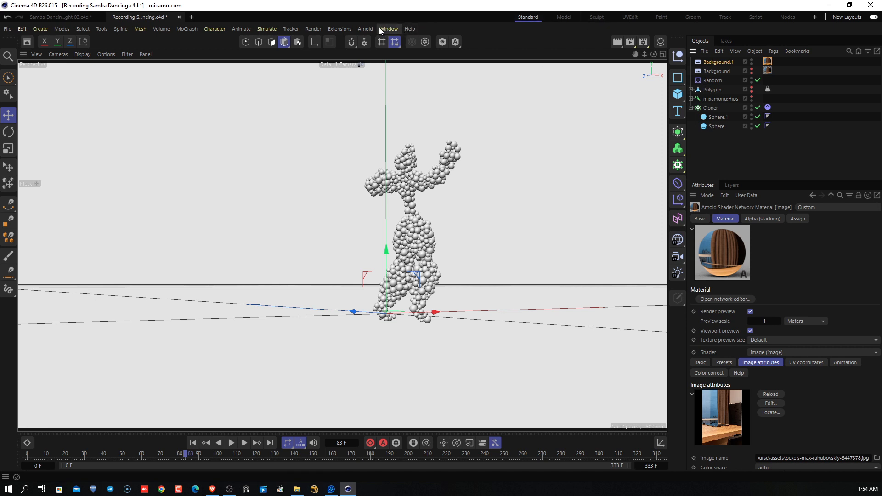
{"action": "left_click", "coordinate": [365, 29]}
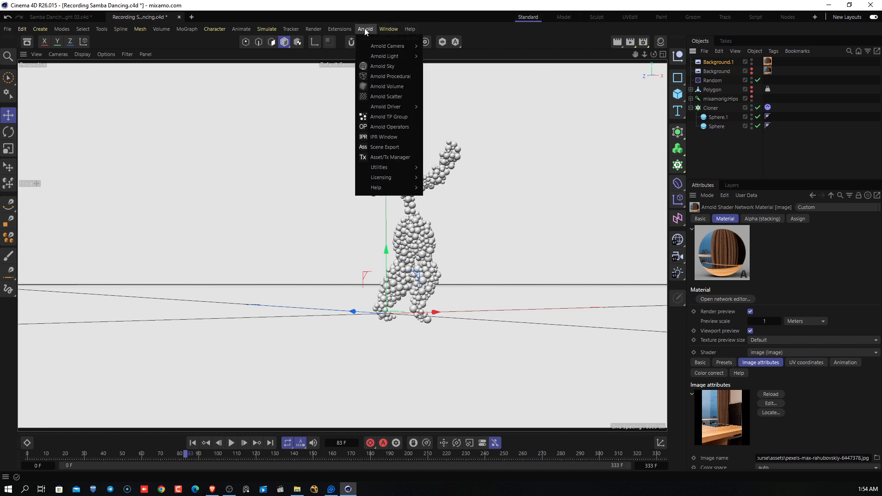
{"action": "left_click", "coordinate": [377, 138]}
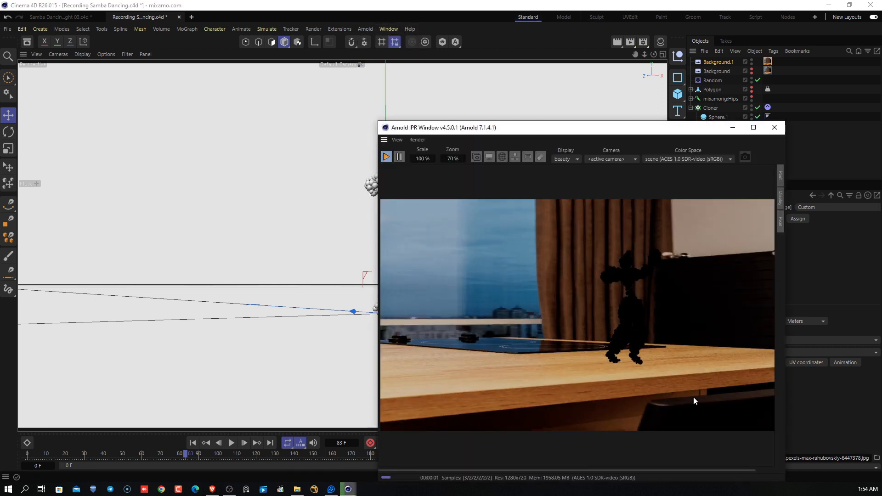
{"action": "left_click_drag", "start_coordinate": [587, 128], "coordinate": [530, 226]}
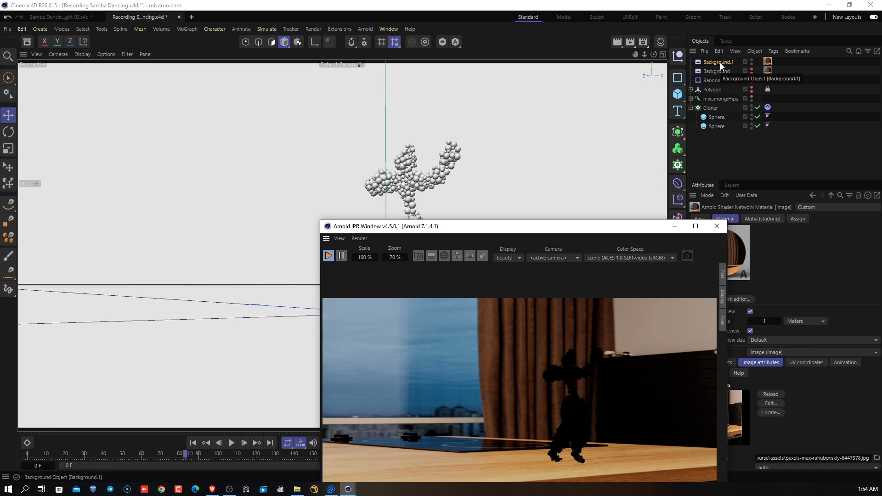
Show the original Background in the viewport in place of Background.1, and inspect the original Background's material tag.
{"action": "left_click", "coordinate": [752, 60]}
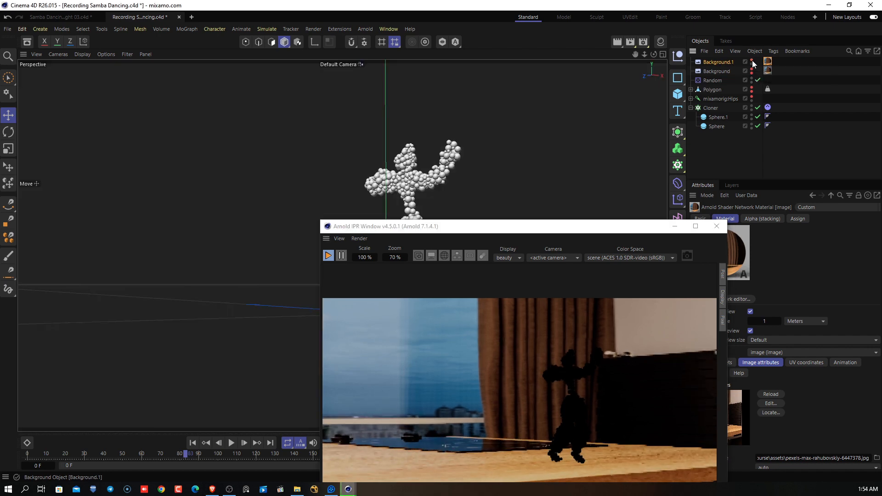
{"action": "left_click", "coordinate": [752, 68]}
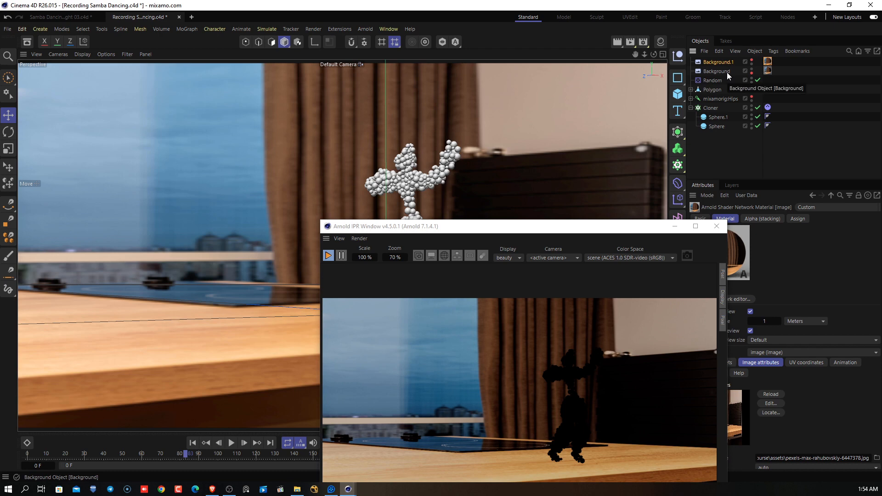
{"action": "left_click", "coordinate": [727, 72]}
{"action": "left_click", "coordinate": [767, 70]}
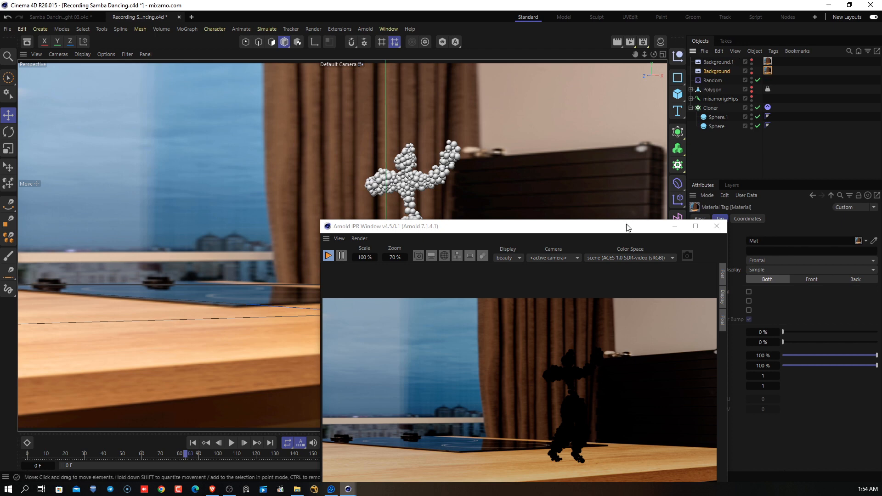
Inspect the material tag on Background.1 and place the Arnold preview window beside the dancer.
{"action": "left_click_drag", "start_coordinate": [627, 227], "coordinate": [347, 44]}
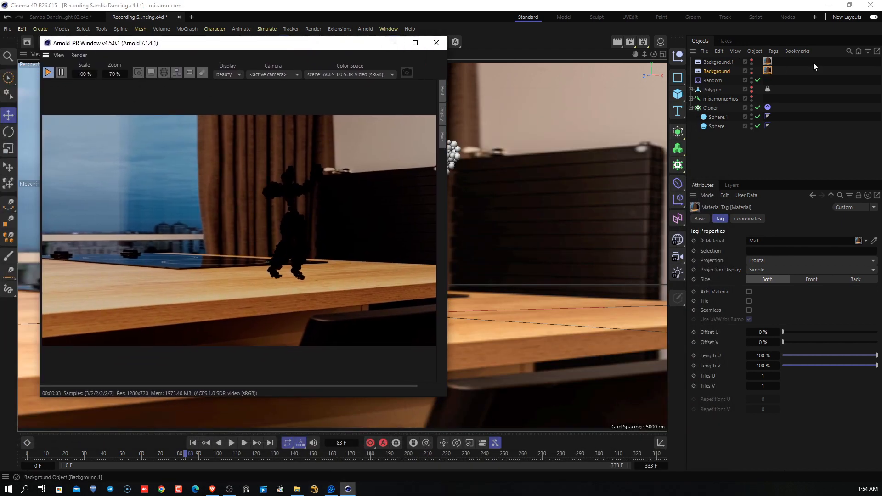
{"action": "left_click", "coordinate": [767, 62]}
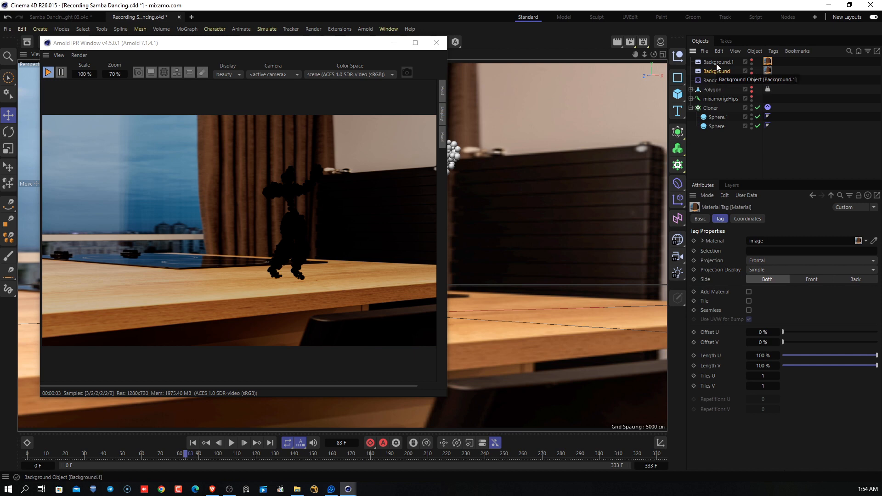
{"action": "left_click_drag", "start_coordinate": [321, 46], "coordinate": [457, 49]}
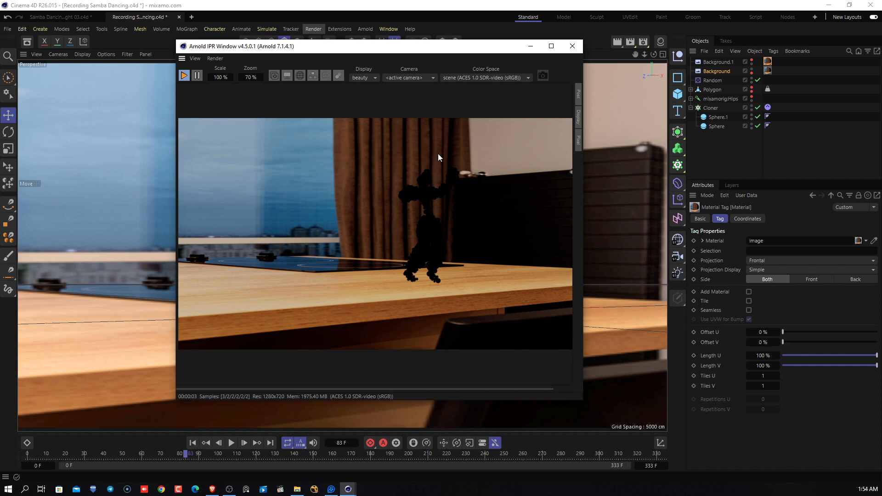
{"action": "left_click_drag", "start_coordinate": [348, 48], "coordinate": [637, 75]}
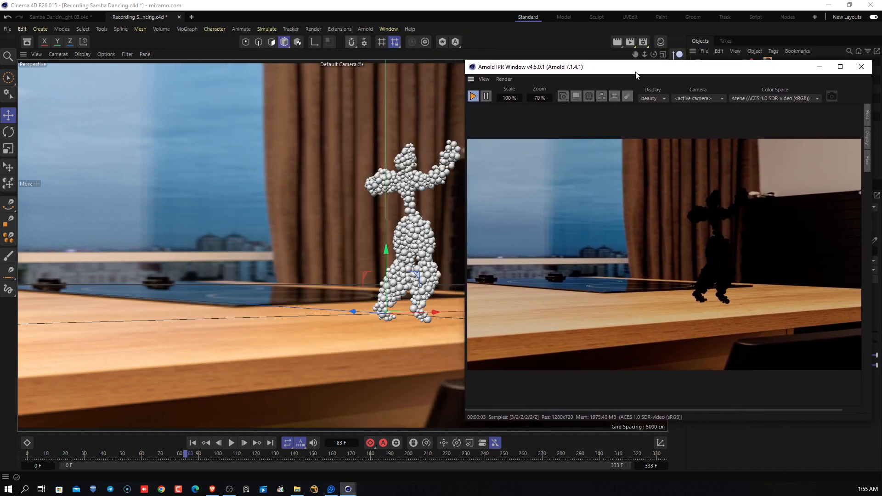
{"action": "left_click", "coordinate": [368, 29]}
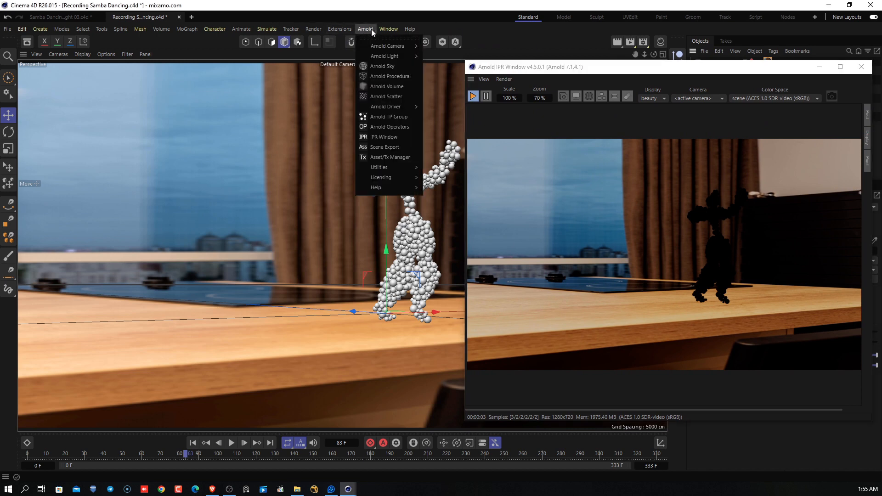
{"action": "mouse_move", "coordinate": [390, 57]}
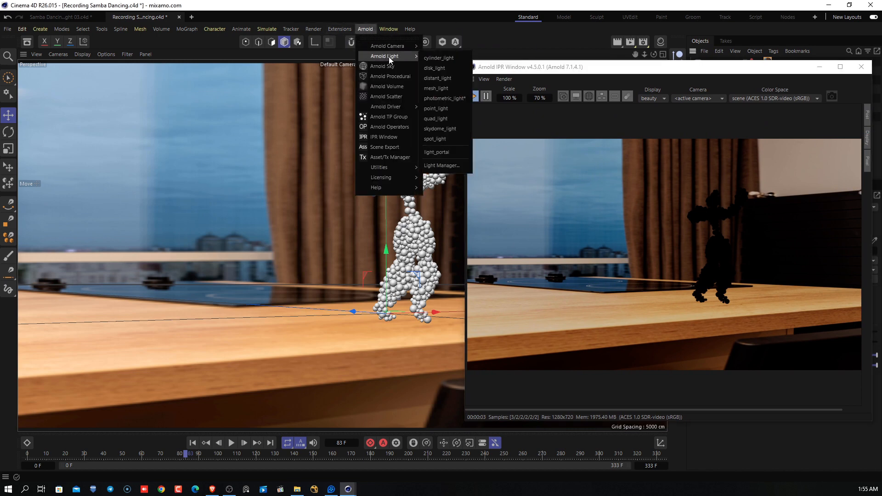
{"action": "left_click", "coordinate": [414, 10]}
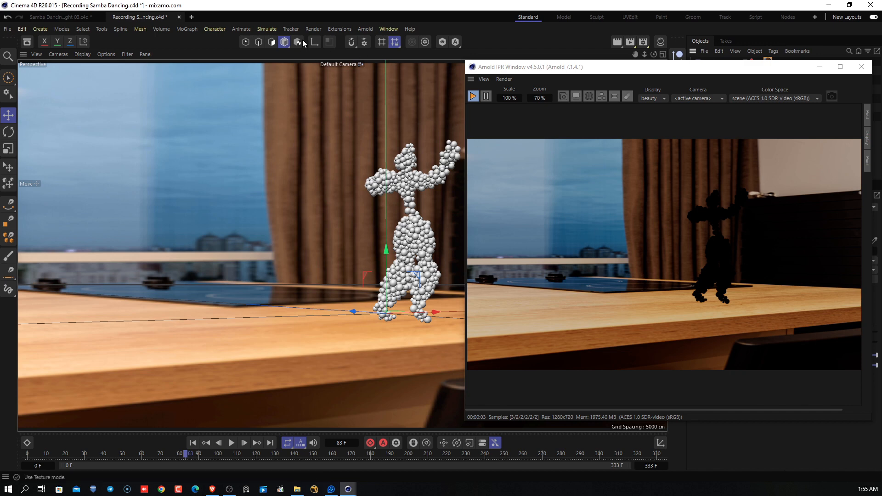
{"action": "left_click", "coordinate": [366, 29]}
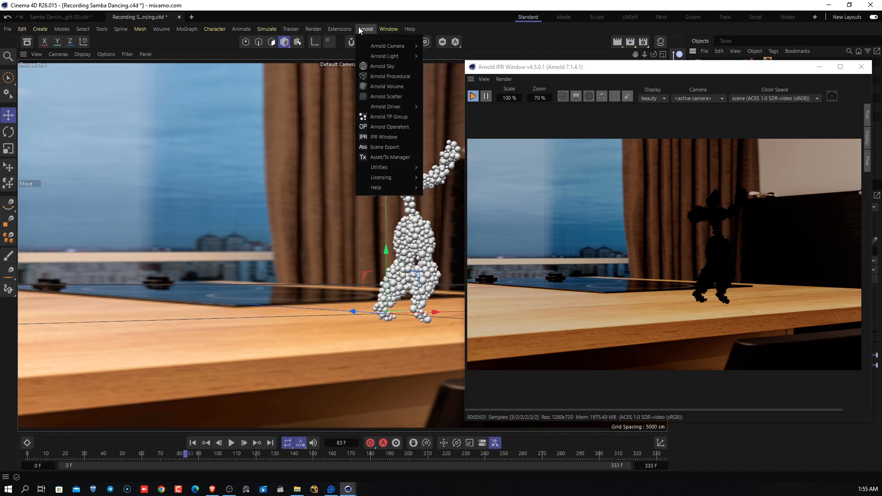
{"action": "mouse_move", "coordinate": [373, 57]}
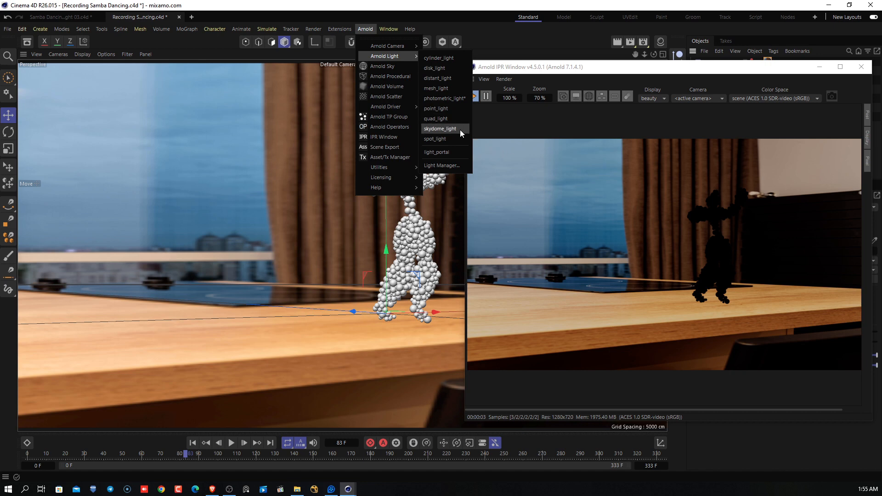
{"action": "left_click", "coordinate": [720, 220]}
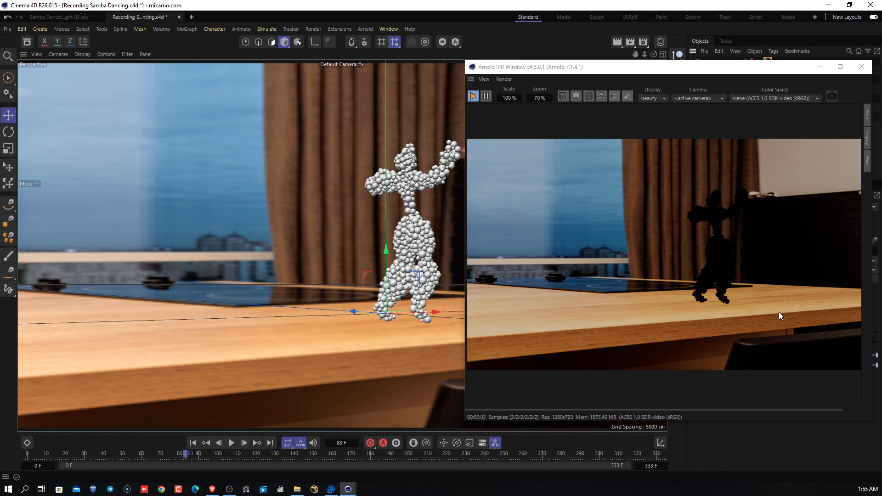
{"action": "left_click", "coordinate": [365, 29]}
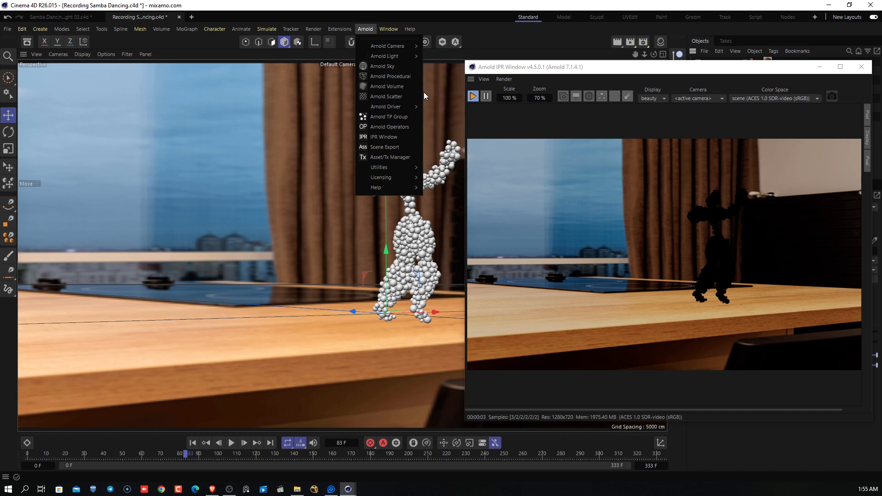
{"action": "left_click", "coordinate": [293, 213]}
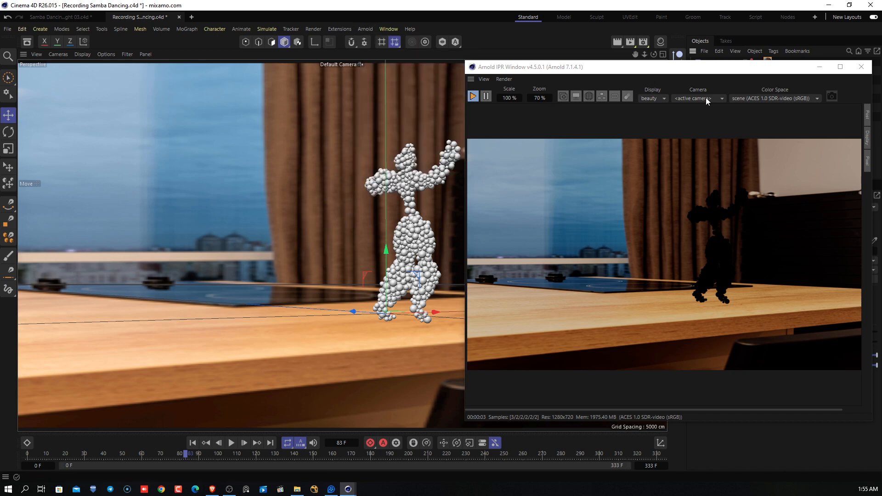
Orbit around the dancer to examine how the Arnold preview follows the active viewport angle.
{"action": "left_click_drag", "start_coordinate": [688, 79], "coordinate": [729, 90]}
{"action": "left_click_drag", "start_coordinate": [423, 360], "coordinate": [391, 363], "text": "alt"}
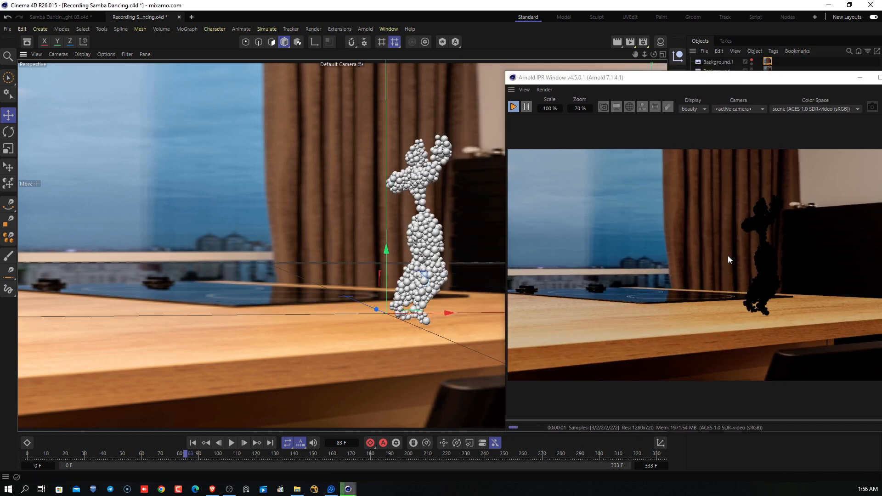
{"action": "left_click_drag", "start_coordinate": [314, 274], "coordinate": [316, 322], "text": "alt"}
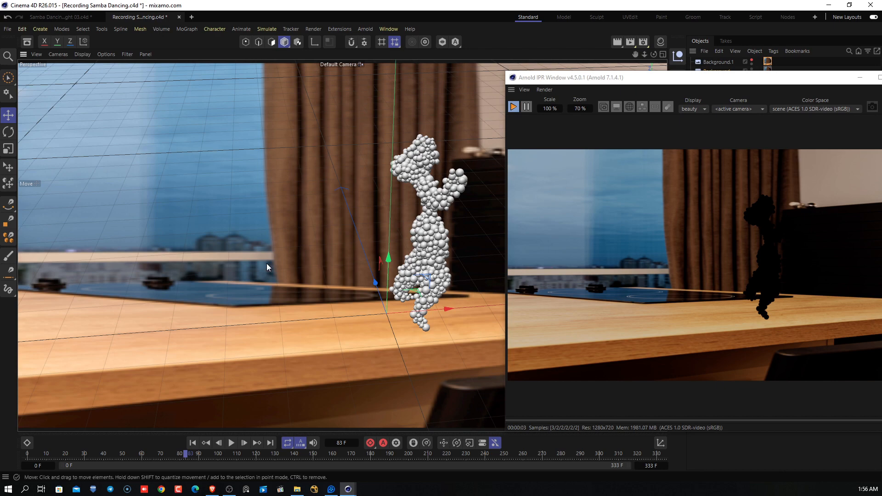
{"action": "left_click_drag", "start_coordinate": [416, 369], "coordinate": [423, 330], "text": "alt"}
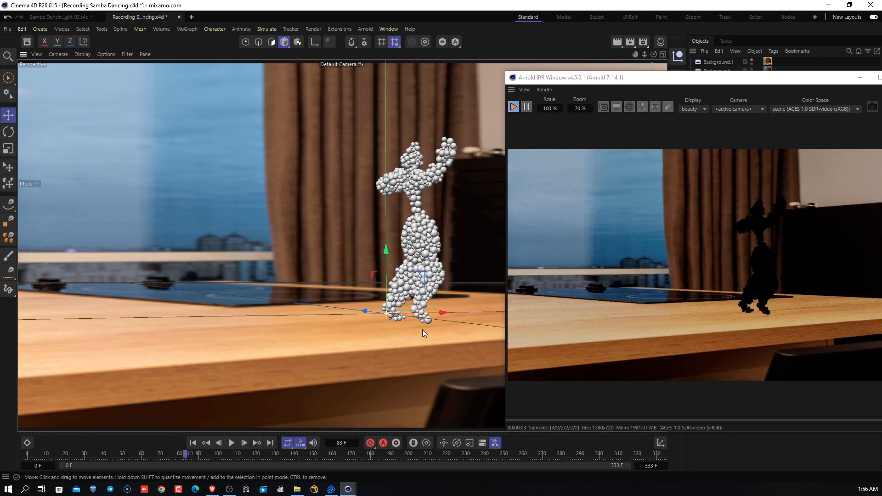
Play the dance animation from the first frame and stop it at frame 31.
{"action": "left_click", "coordinate": [197, 443]}
{"action": "left_click", "coordinate": [233, 442]}
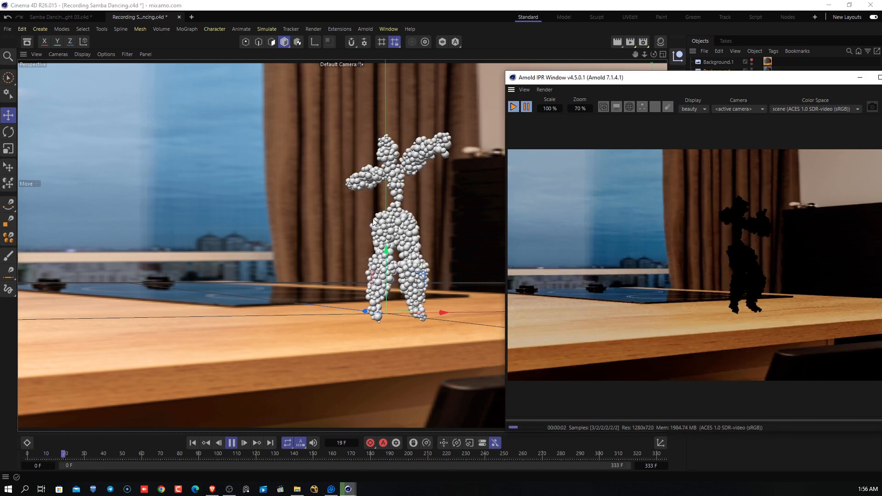
{"action": "left_click", "coordinate": [232, 444]}
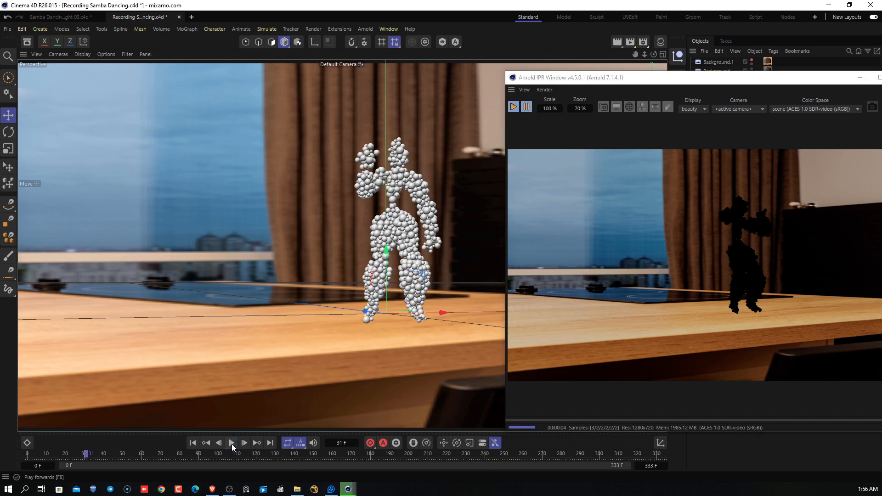
Frame the dancer slightly smaller and lower on the wooden tabletop, and close the Arnold preview window.
{"action": "left_click_drag", "start_coordinate": [557, 78], "coordinate": [641, 79]}
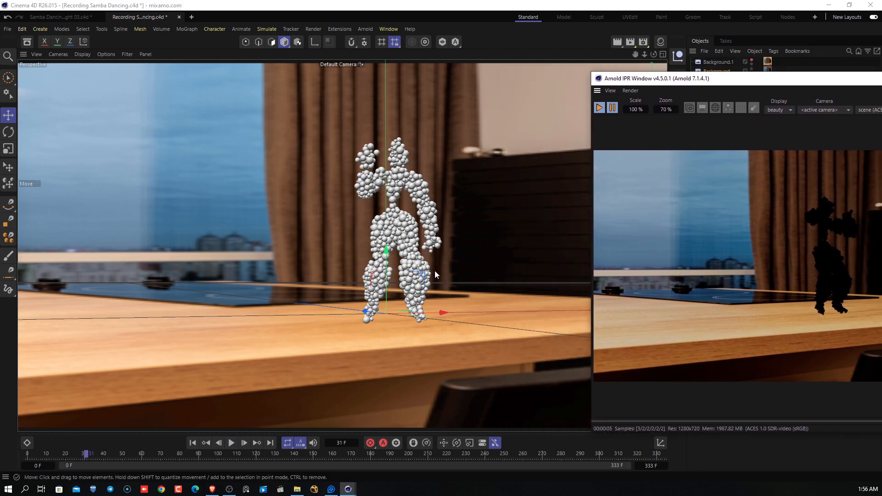
{"action": "right_click_drag", "start_coordinate": [435, 275], "coordinate": [418, 273], "text": "alt"}
{"action": "middle_click_drag", "start_coordinate": [418, 273], "coordinate": [406, 283], "text": "alt"}
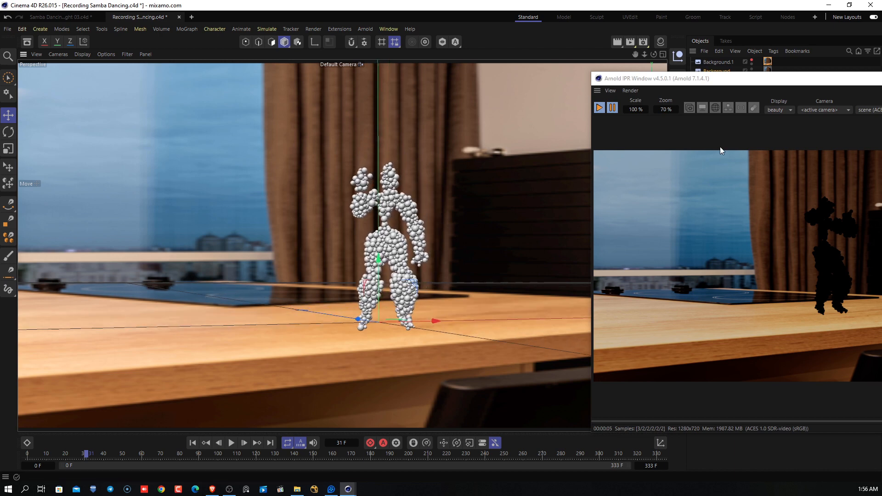
{"action": "left_click_drag", "start_coordinate": [762, 87], "coordinate": [234, 126]}
{"action": "left_click", "coordinate": [454, 118]}
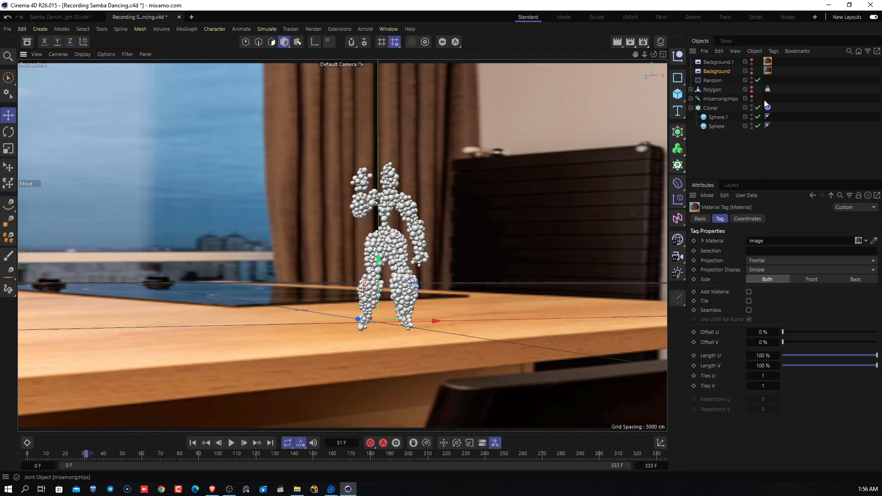
Create a camera from the current view and look through it, testing its framing by orbiting in the default view and switching back.
{"action": "left_click", "coordinate": [677, 259]}
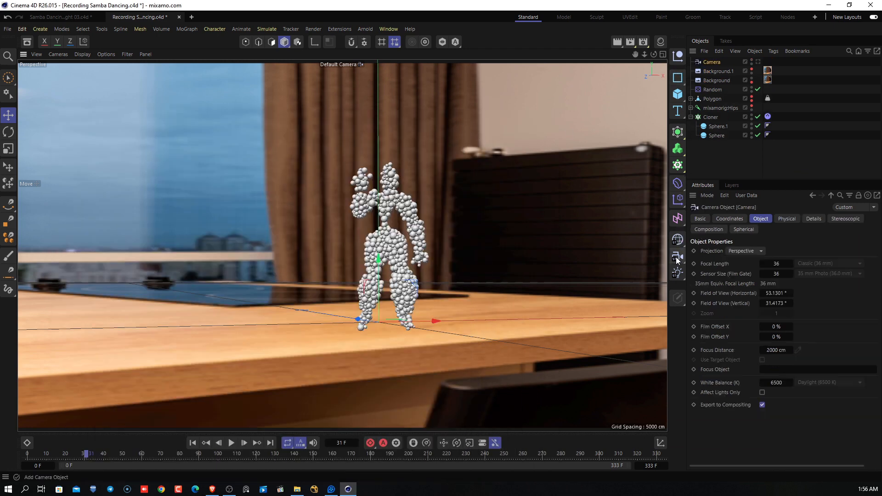
{"action": "left_click", "coordinate": [758, 62]}
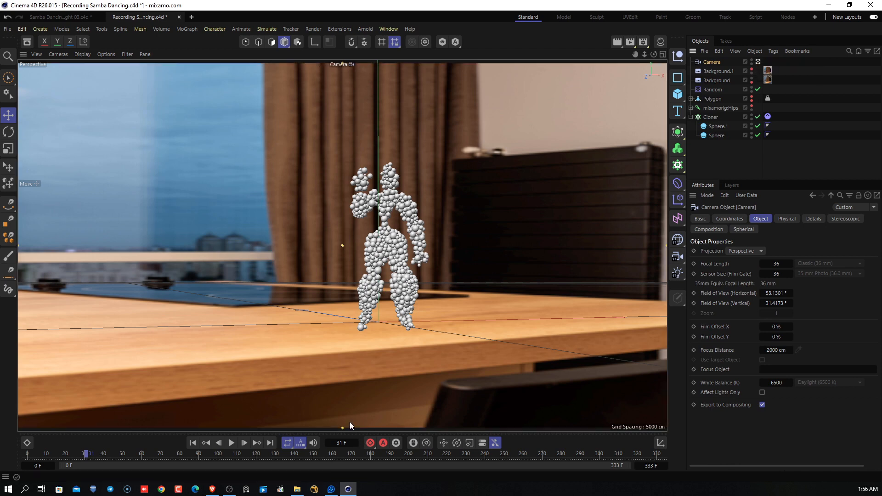
{"action": "left_click", "coordinate": [758, 62]}
{"action": "left_click_drag", "start_coordinate": [282, 279], "coordinate": [335, 131], "text": "alt"}
{"action": "left_click", "coordinate": [335, 172]}
{"action": "left_click_drag", "start_coordinate": [351, 179], "coordinate": [363, 285], "text": "alt"}
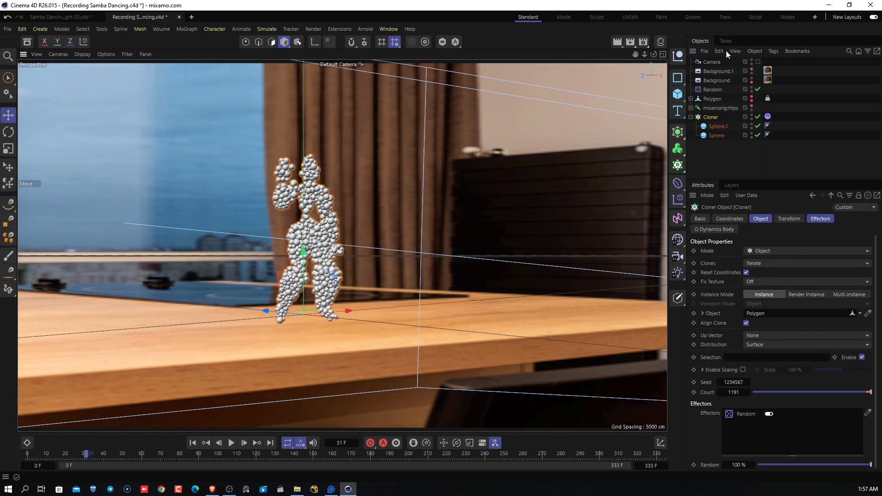
{"action": "left_click", "coordinate": [758, 61]}
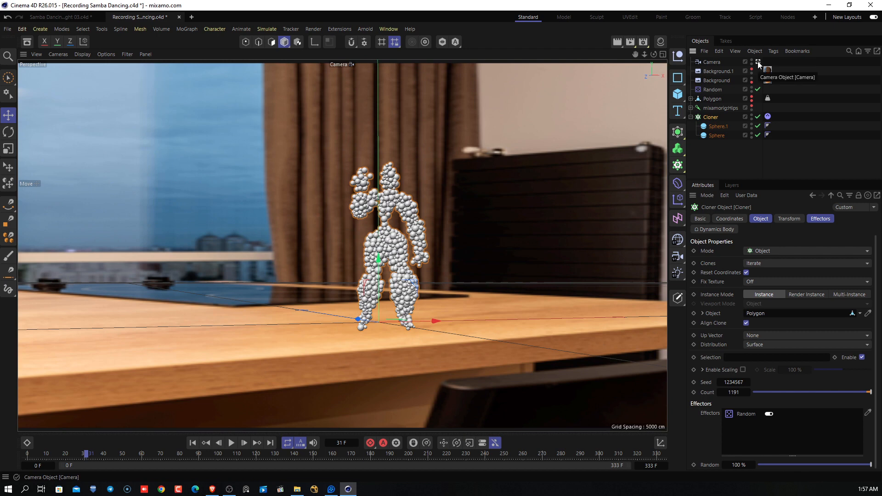
Reopen the Arnold IPR window, set its render camera to Camera, and place it clear of the dancer.
{"action": "left_click", "coordinate": [366, 28]}
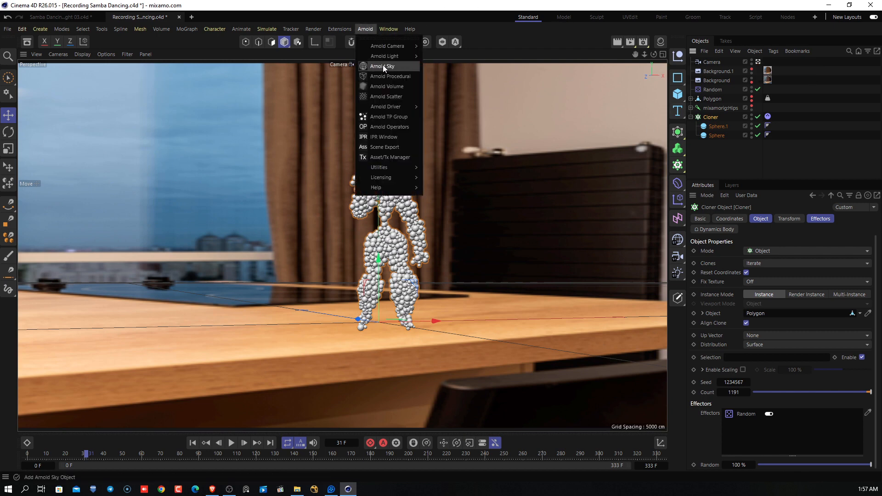
{"action": "left_click", "coordinate": [391, 140]}
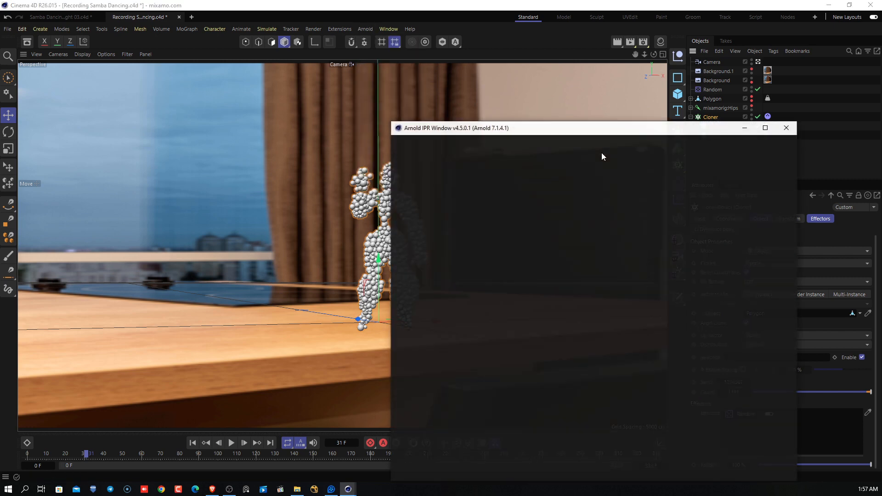
{"action": "left_click", "coordinate": [628, 159]}
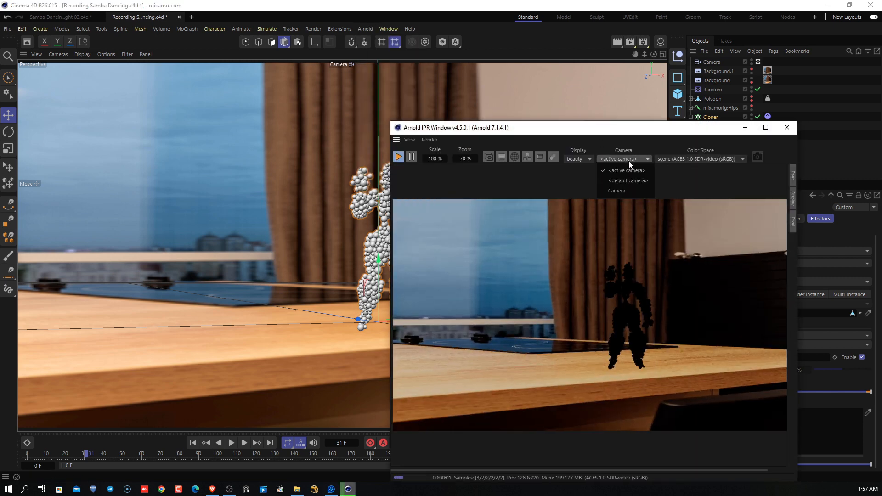
{"action": "left_click", "coordinate": [633, 190]}
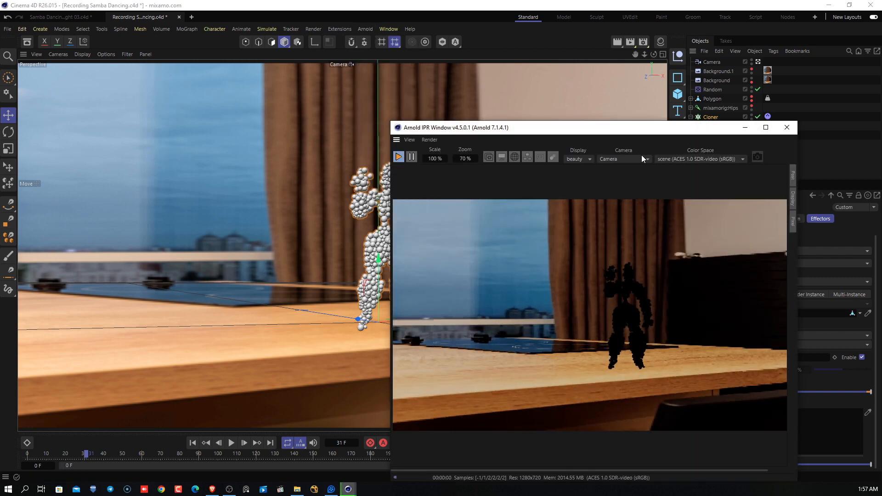
{"action": "left_click_drag", "start_coordinate": [635, 127], "coordinate": [789, 160]}
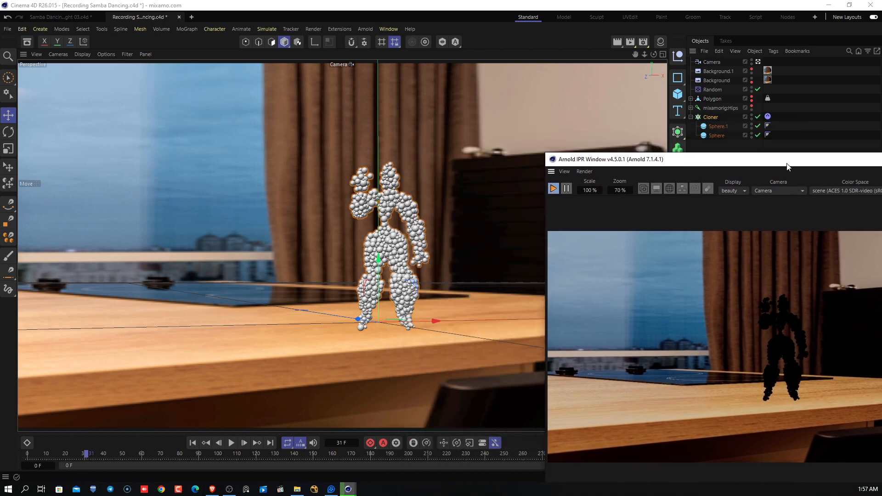
Leave the camera view and orbit around the dancer to examine whether the Arnold preview keeps the Camera framing.
{"action": "left_click", "coordinate": [758, 61]}
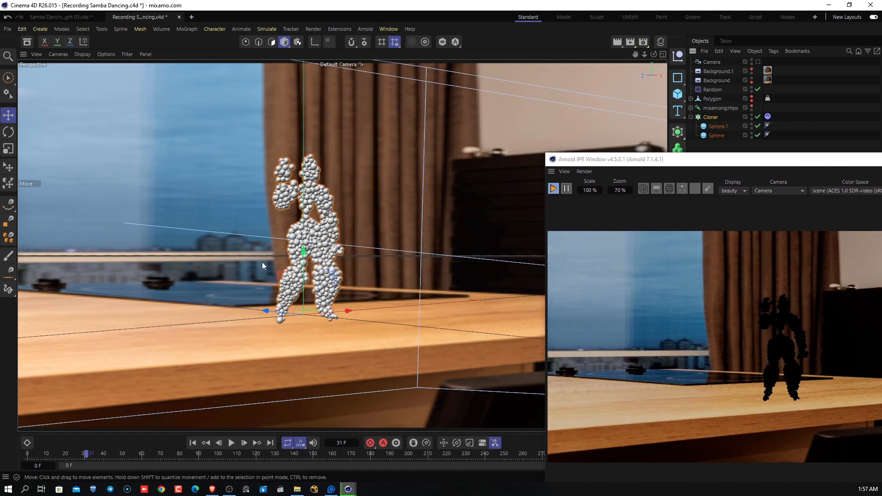
{"action": "left_click_drag", "start_coordinate": [290, 278], "coordinate": [321, 312], "text": "alt"}
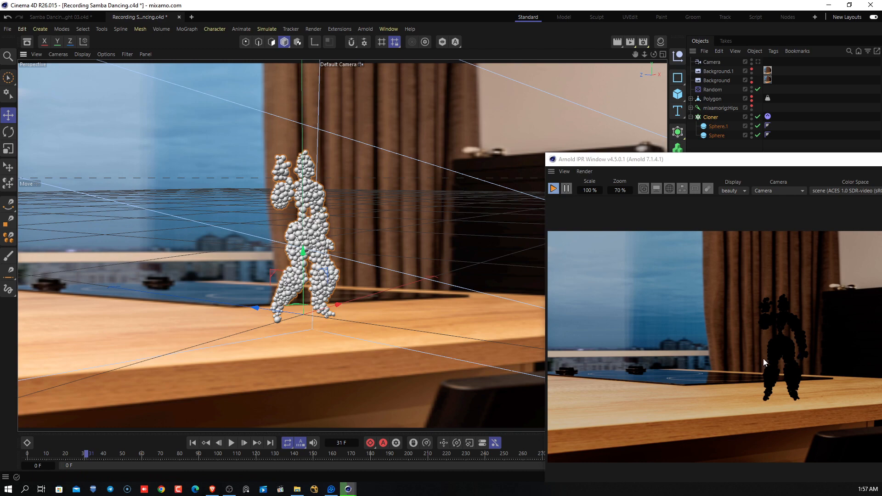
{"action": "left_click_drag", "start_coordinate": [421, 286], "coordinate": [450, 287], "text": "alt"}
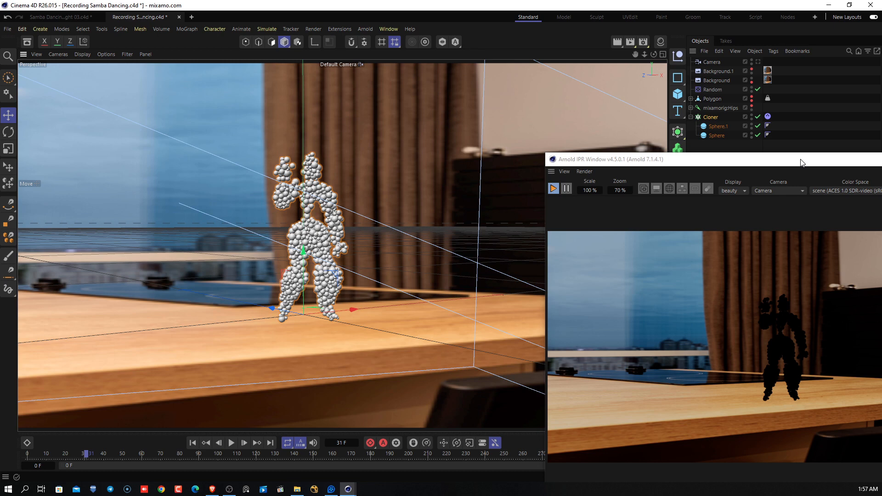
Add an Arnold disk light and place it above and well away from the dancer.
{"action": "left_click_drag", "start_coordinate": [801, 163], "coordinate": [792, 143]}
{"action": "left_click", "coordinate": [365, 29]}
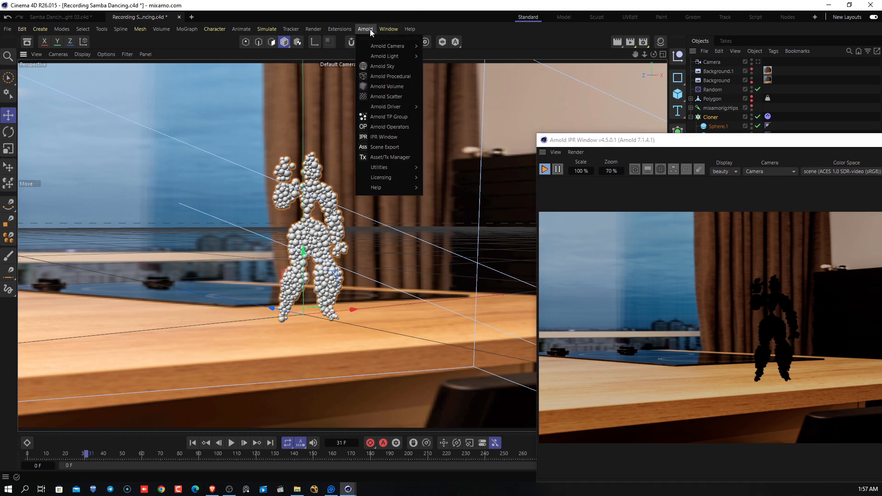
{"action": "mouse_move", "coordinate": [375, 58]}
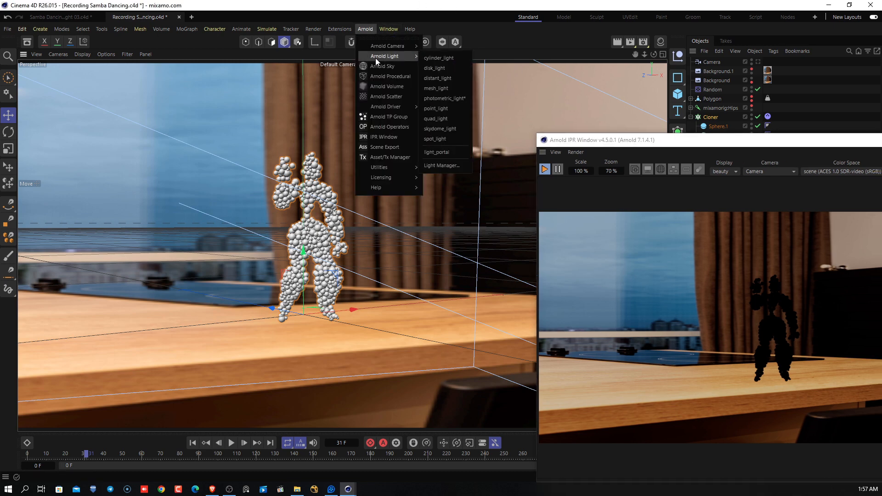
{"action": "left_click", "coordinate": [449, 69]}
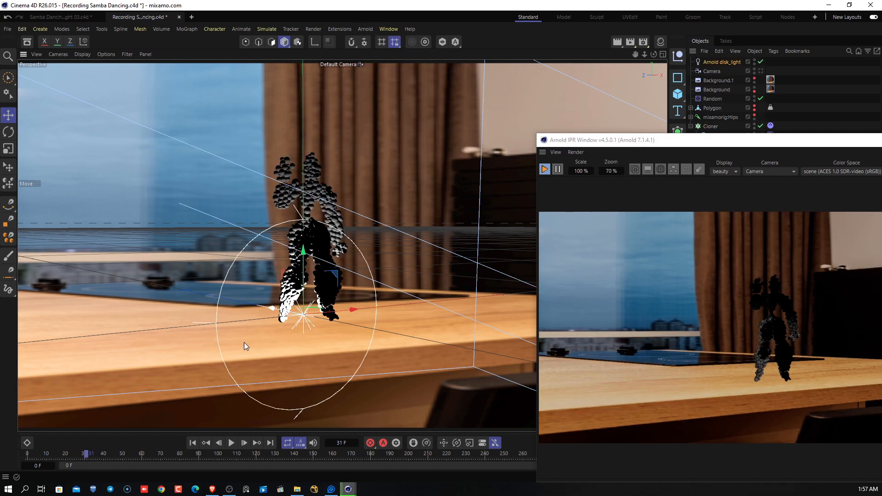
{"action": "left_click_drag", "start_coordinate": [167, 320], "coordinate": [374, 319], "text": "alt"}
{"action": "left_click_drag", "start_coordinate": [434, 253], "coordinate": [459, 55]}
{"action": "middle_click_drag", "start_coordinate": [419, 324], "coordinate": [395, 387], "text": "alt"}
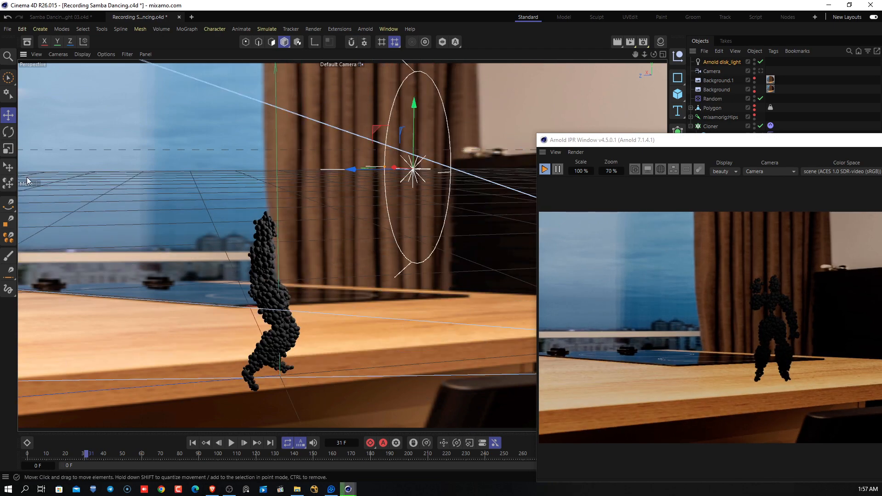
Tilt the disk light down toward the dancer, and shift it farther back and higher along its own axes.
{"action": "left_click", "coordinate": [10, 132]}
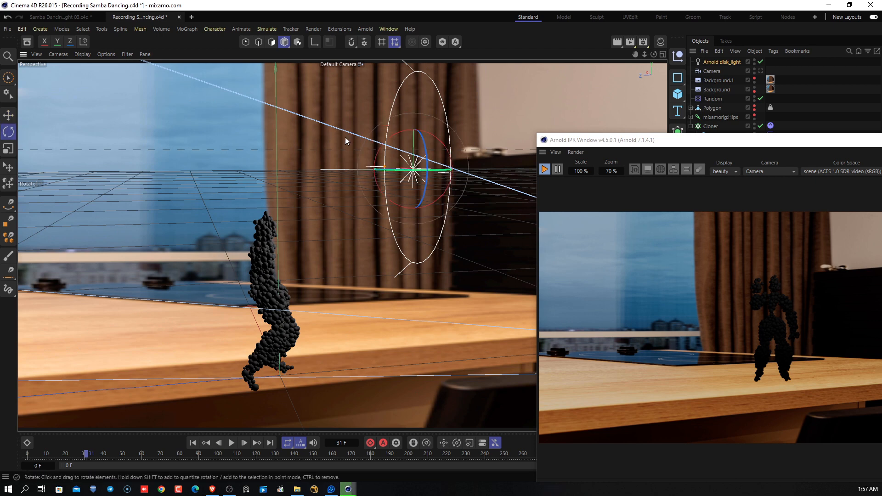
{"action": "left_click_drag", "start_coordinate": [374, 167], "coordinate": [375, 185]}
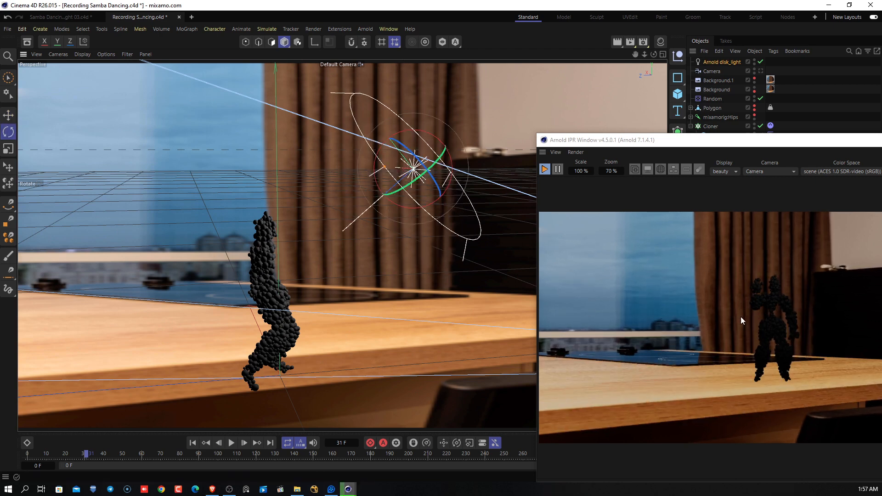
{"action": "left_click", "coordinate": [8, 115]}
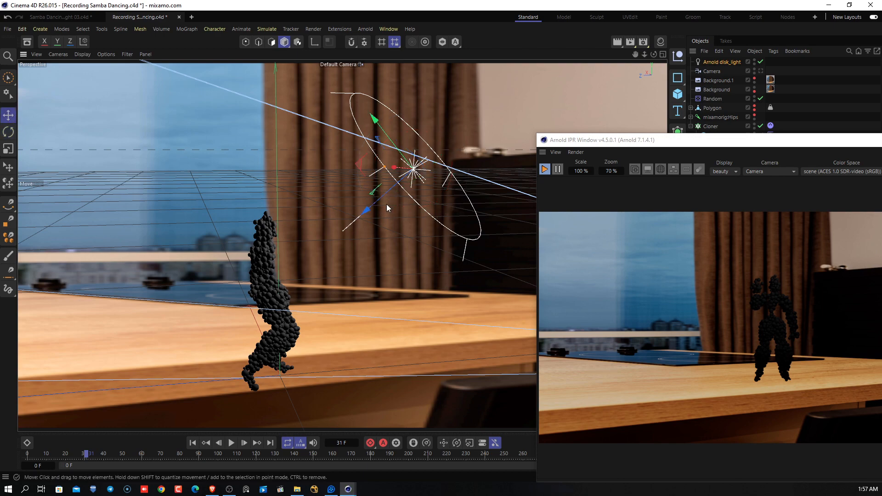
{"action": "left_click_drag", "start_coordinate": [369, 212], "coordinate": [421, 178]}
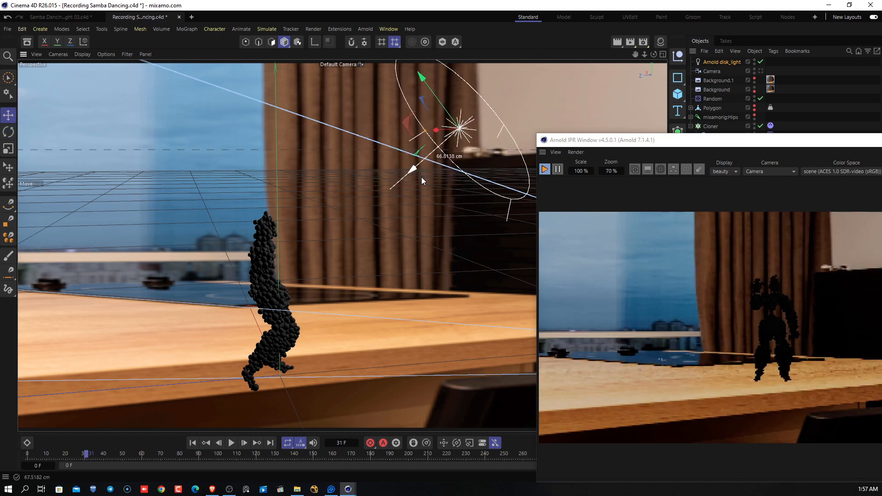
{"action": "left_click_drag", "start_coordinate": [440, 260], "coordinate": [375, 257], "text": "alt"}
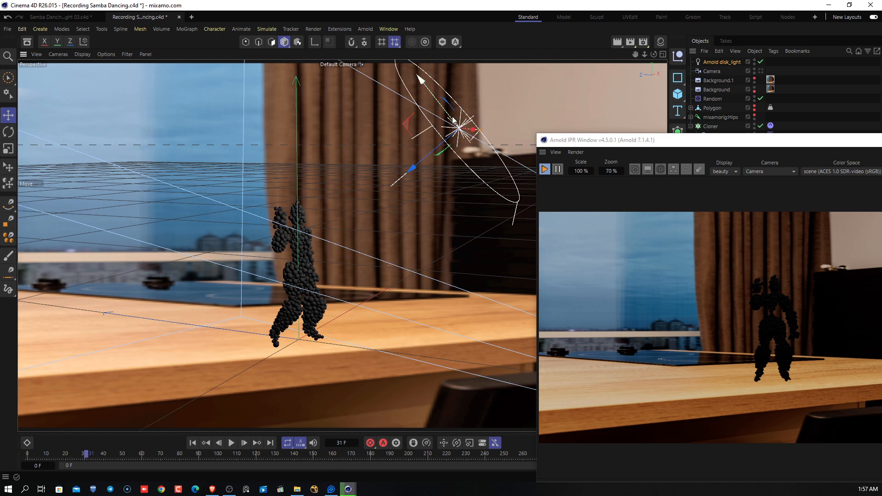
{"action": "left_click_drag", "start_coordinate": [436, 96], "coordinate": [419, 75]}
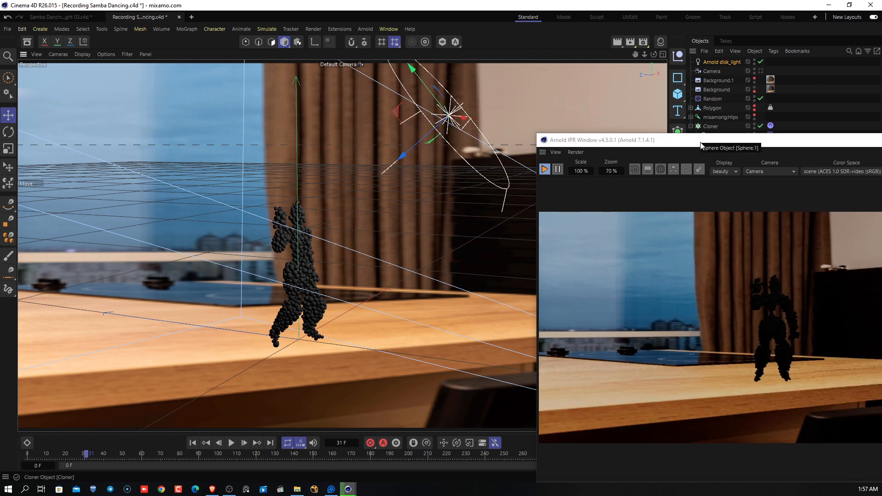
Brighten the disk light to intensity 2.4 and exposure 5, and reposition it lower and farther from the dancer.
{"action": "left_click_drag", "start_coordinate": [701, 142], "coordinate": [162, 127]}
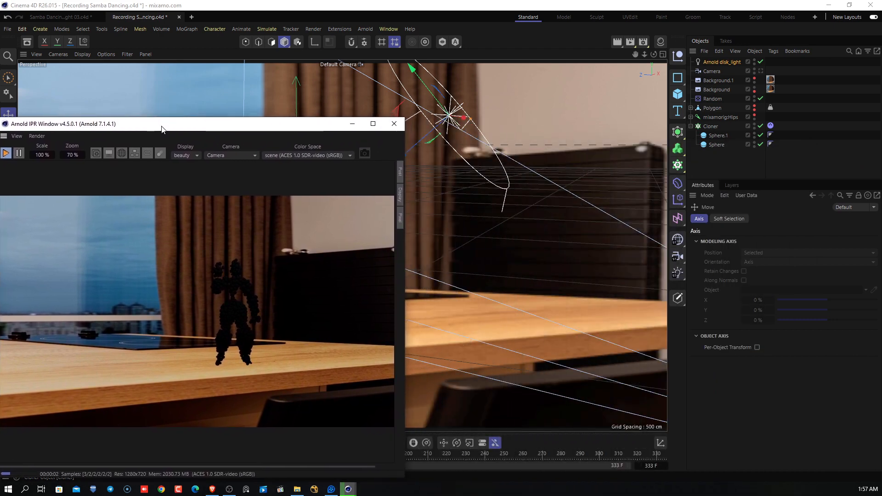
{"action": "left_click", "coordinate": [720, 63]}
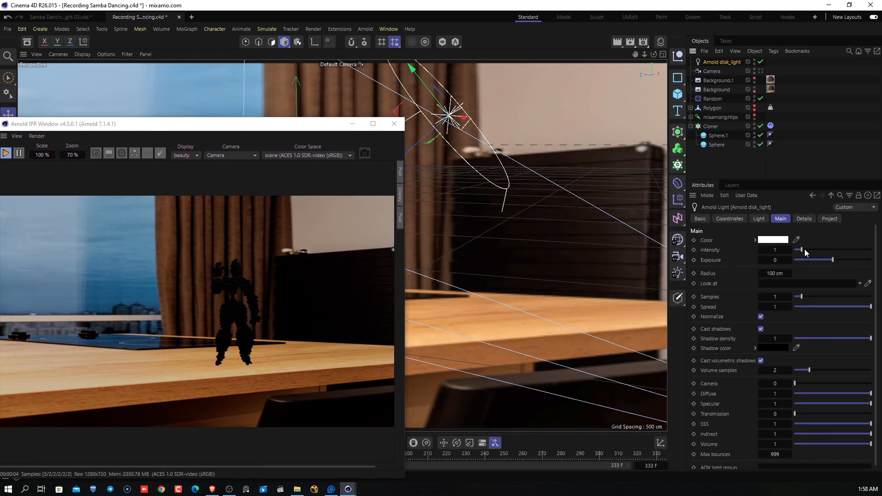
{"action": "left_click_drag", "start_coordinate": [804, 249], "coordinate": [863, 261]}
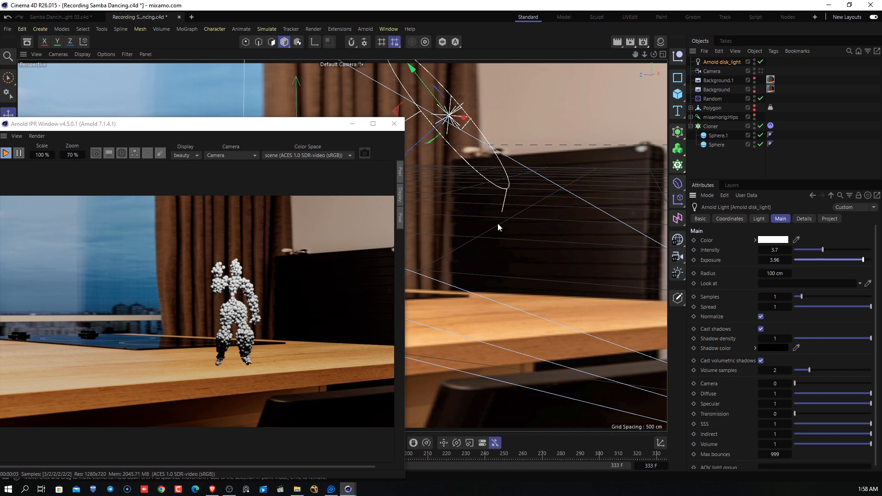
{"action": "scroll", "coordinate": [498, 223], "scroll_direction": "down", "scroll_amount": 4}
{"action": "left_click_drag", "start_coordinate": [431, 110], "coordinate": [488, 162]}
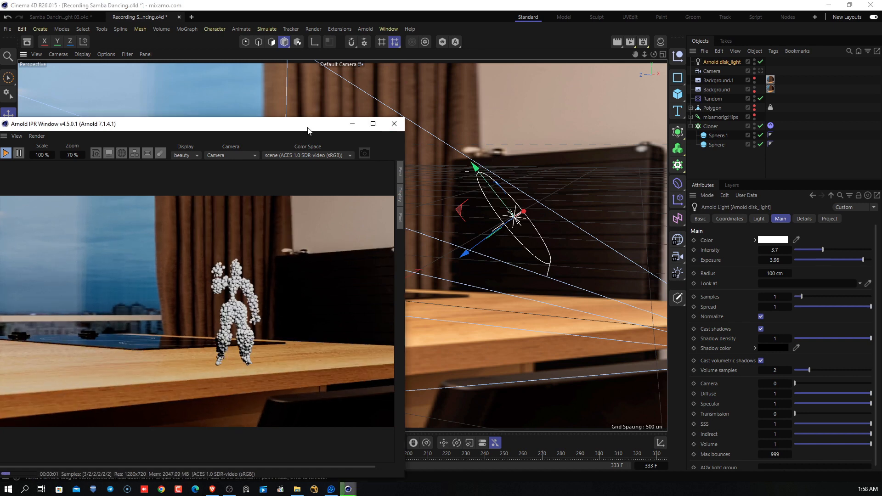
{"action": "left_click_drag", "start_coordinate": [308, 129], "coordinate": [314, 156]}
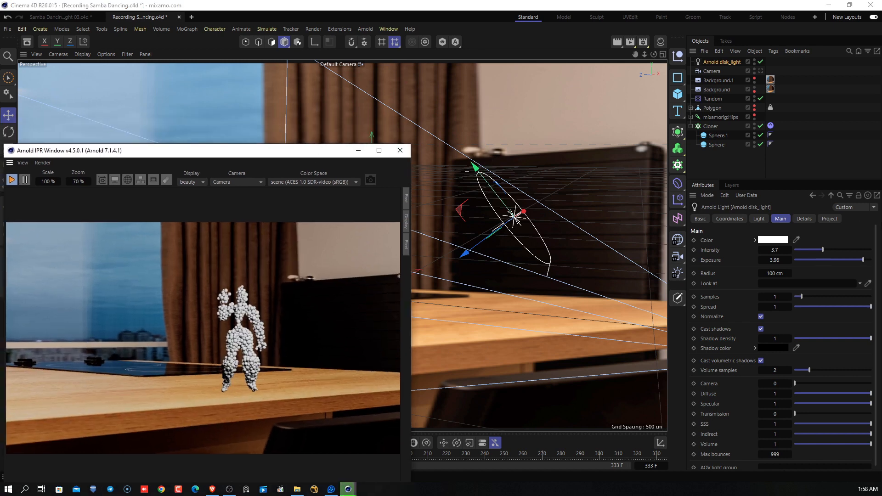
{"action": "left_click_drag", "start_coordinate": [816, 252], "coordinate": [878, 265]}
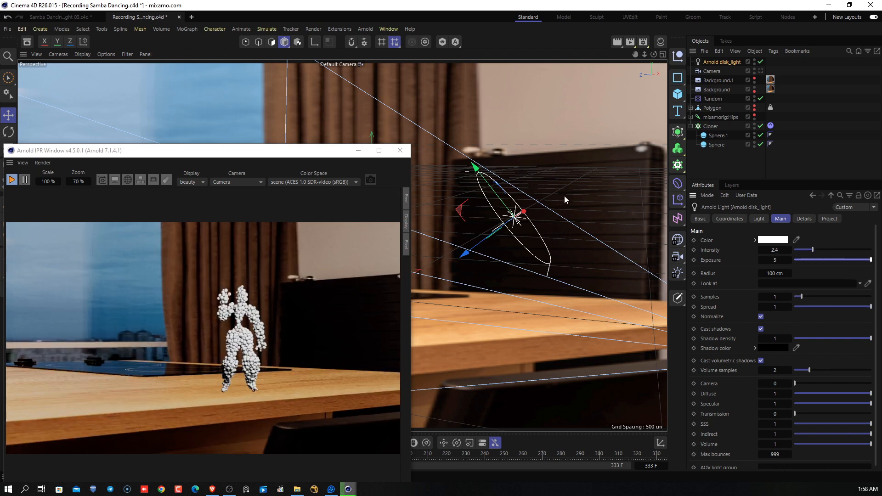
{"action": "left_click_drag", "start_coordinate": [491, 238], "coordinate": [552, 200]}
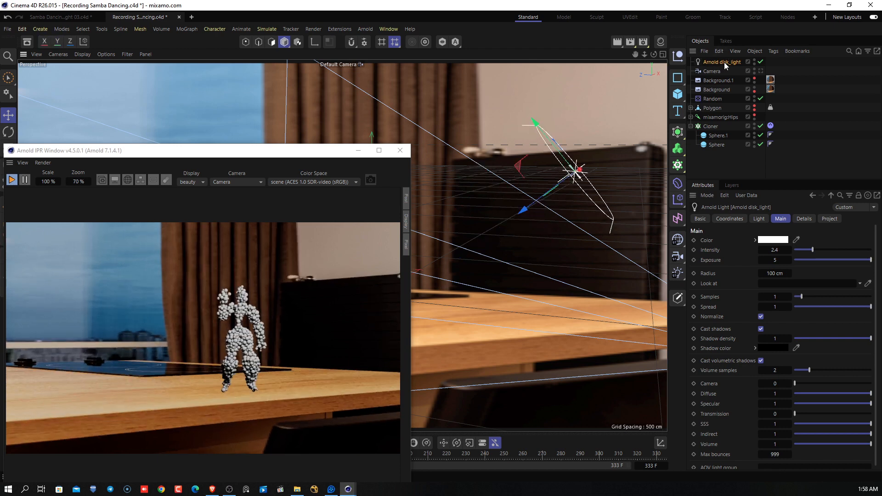
Disable the disk light and add an Arnold quad light.
{"action": "left_click", "coordinate": [760, 62]}
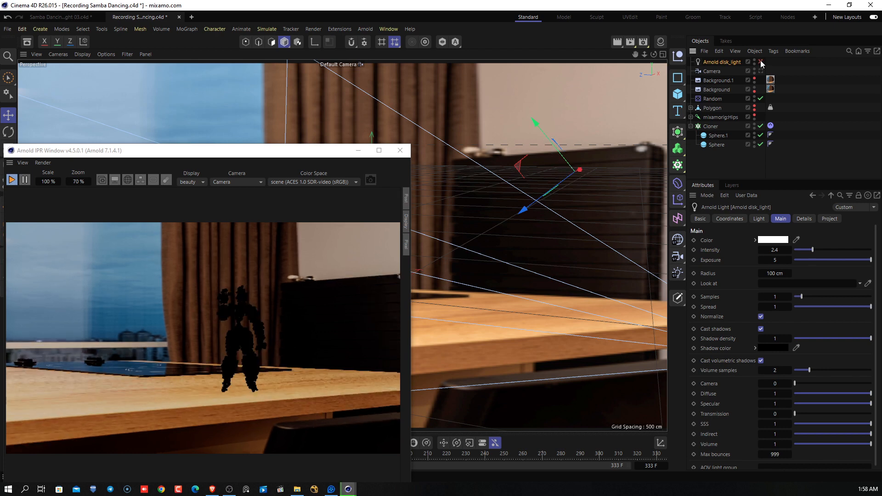
{"action": "left_click", "coordinate": [367, 28]}
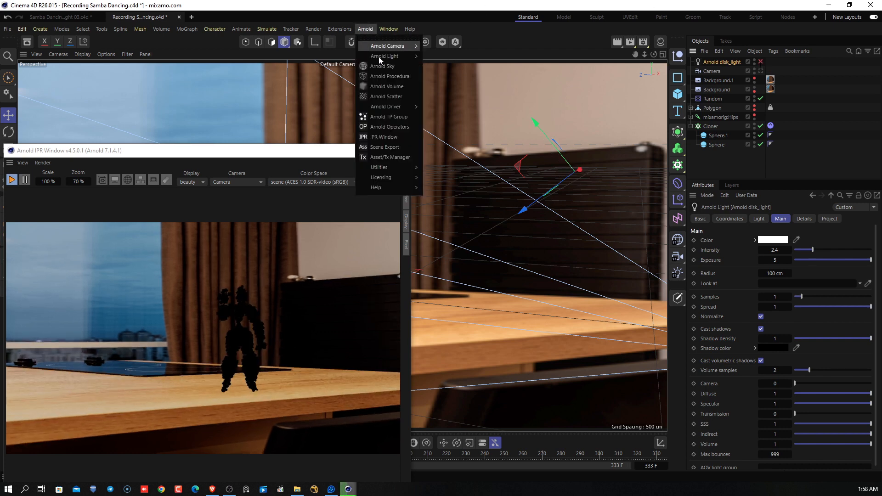
{"action": "mouse_move", "coordinate": [379, 57]}
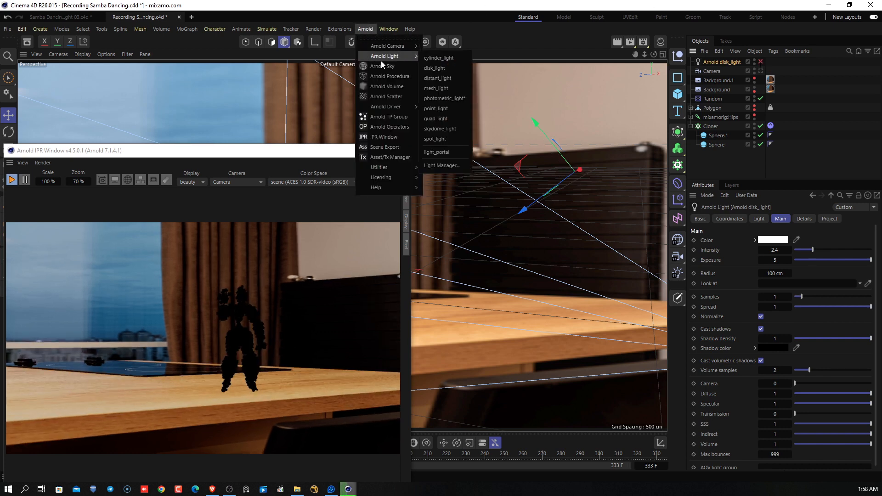
{"action": "left_click", "coordinate": [456, 119]}
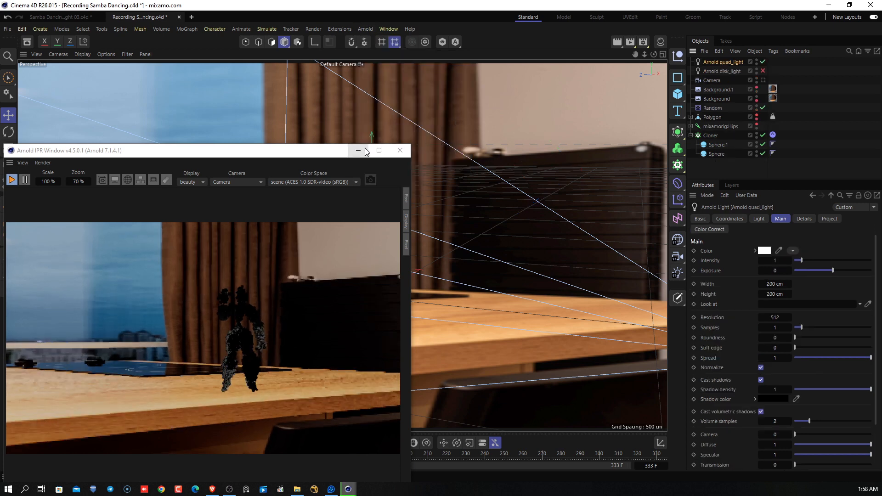
Move the quad light well away from the dancer and raise it above the tabletop, with the Arnold preview out of the way.
{"action": "left_click_drag", "start_coordinate": [338, 150], "coordinate": [283, 344]}
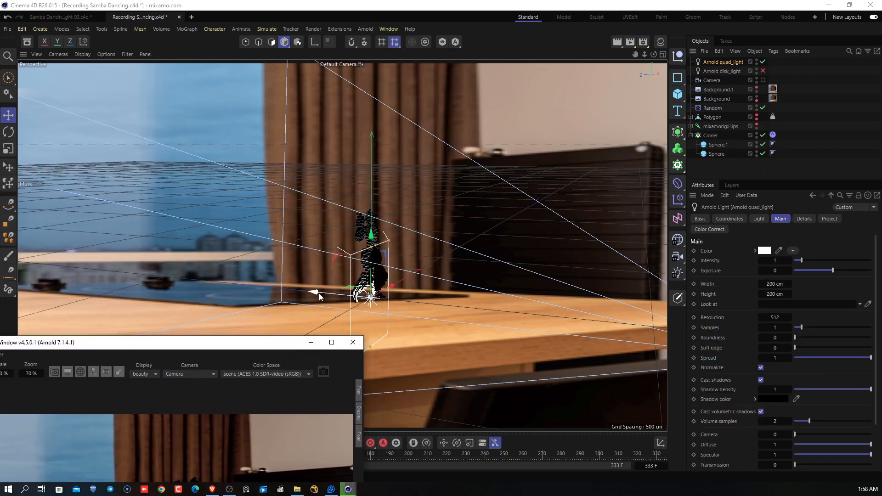
{"action": "left_click_drag", "start_coordinate": [319, 296], "coordinate": [462, 318]}
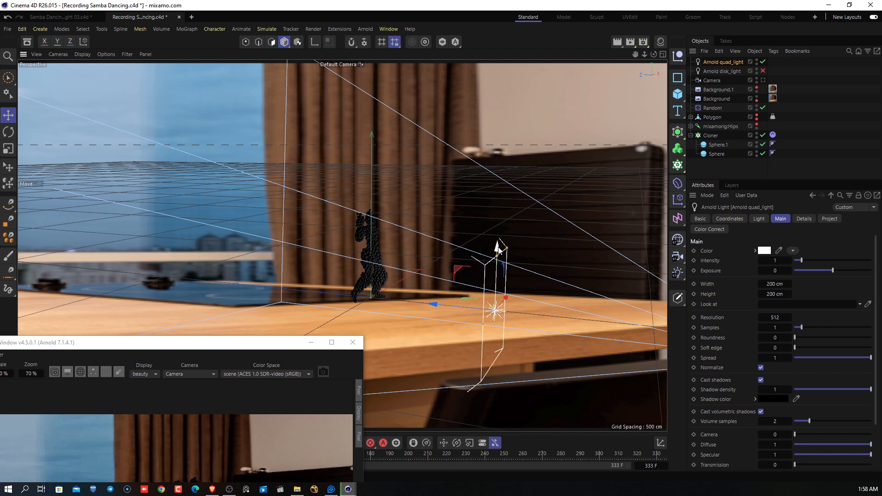
{"action": "left_click_drag", "start_coordinate": [498, 248], "coordinate": [505, 148]}
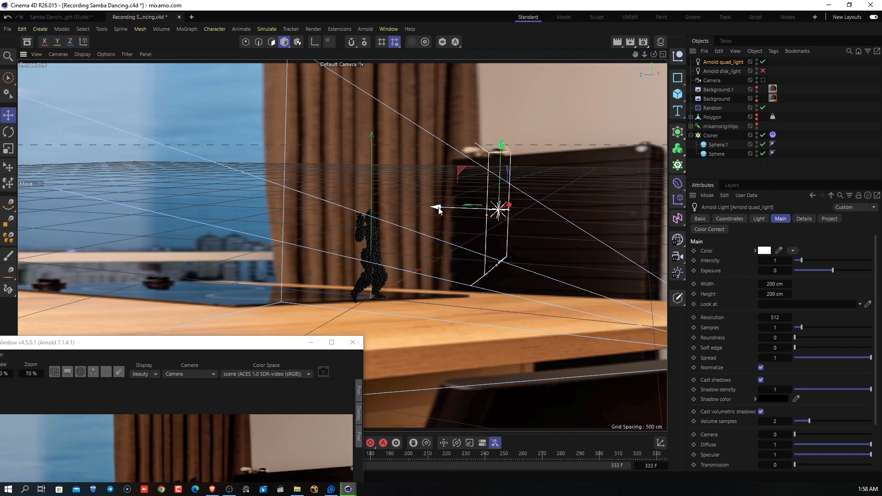
{"action": "left_click_drag", "start_coordinate": [439, 210], "coordinate": [483, 212]}
Place the Arnold preview beside the quad light and tilt the light down toward the dancer.
{"action": "left_click_drag", "start_coordinate": [262, 347], "coordinate": [304, 88]}
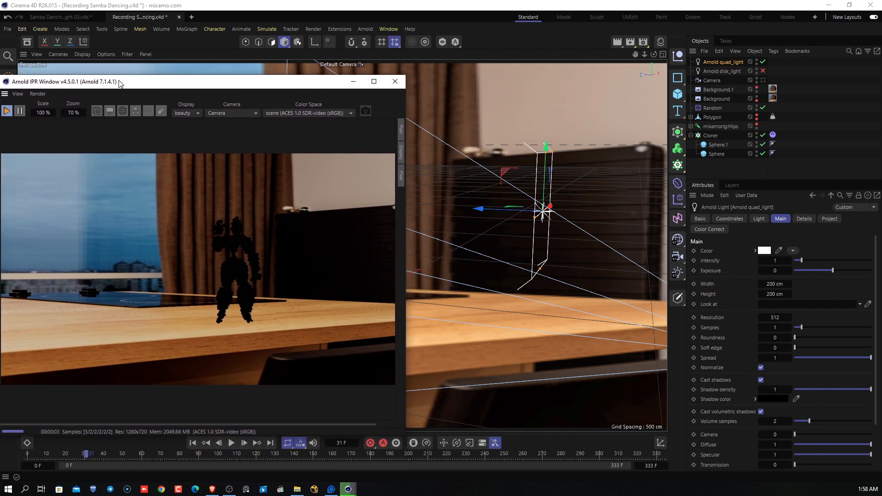
{"action": "left_click_drag", "start_coordinate": [121, 83], "coordinate": [212, 83]}
{"action": "left_click", "coordinate": [9, 132]}
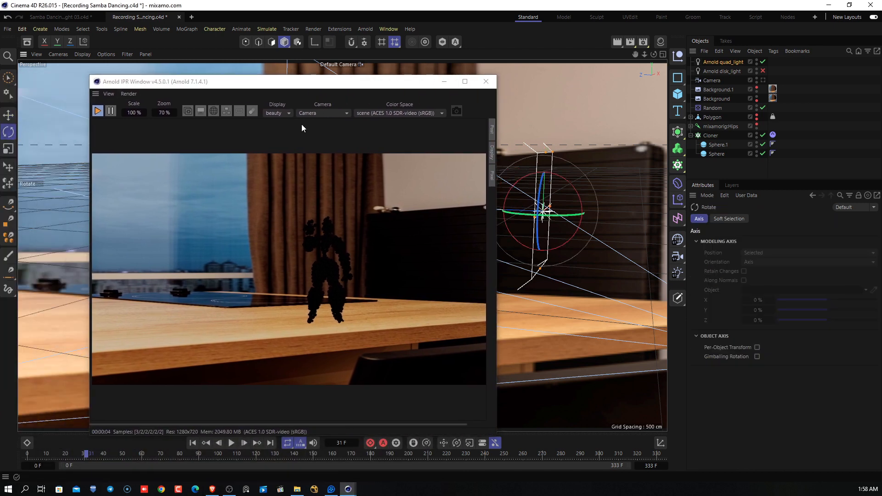
{"action": "left_click_drag", "start_coordinate": [344, 91], "coordinate": [261, 80]}
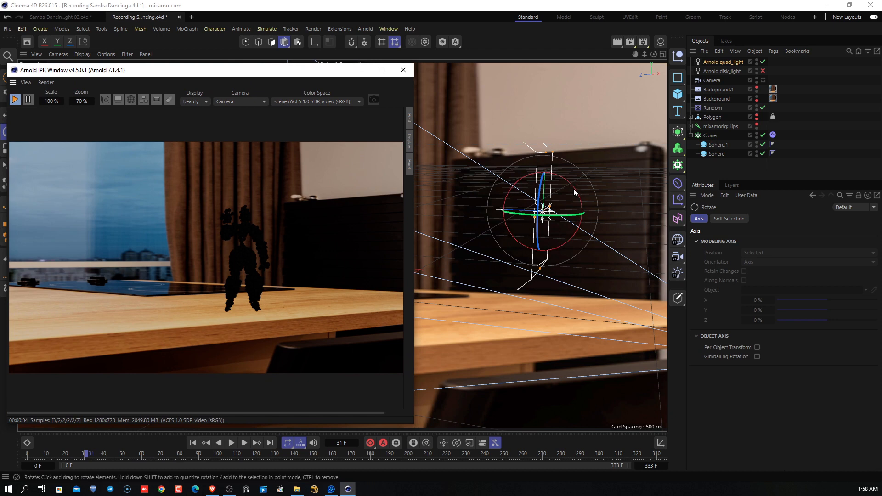
{"action": "left_click_drag", "start_coordinate": [576, 181], "coordinate": [567, 167]}
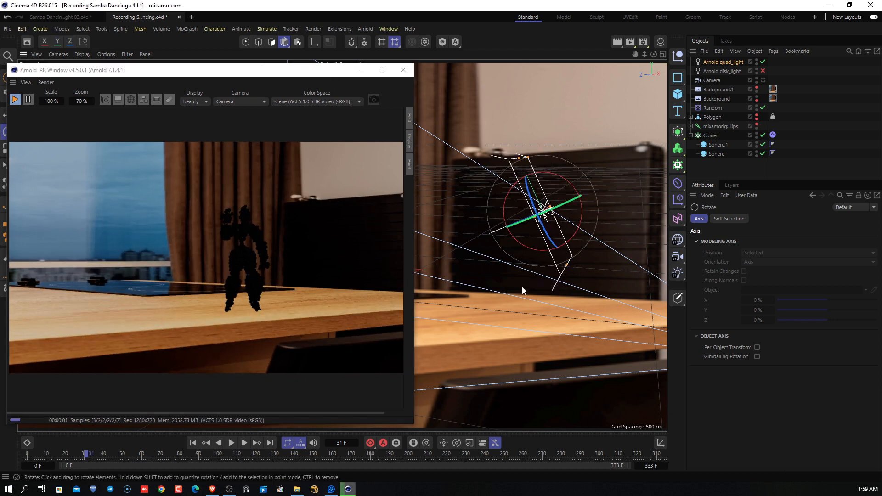
Stretch the quad light's height to about 292 cm and move it farther back from the dancer.
{"action": "middle_click_drag", "start_coordinate": [520, 296], "coordinate": [506, 266], "text": "alt"}
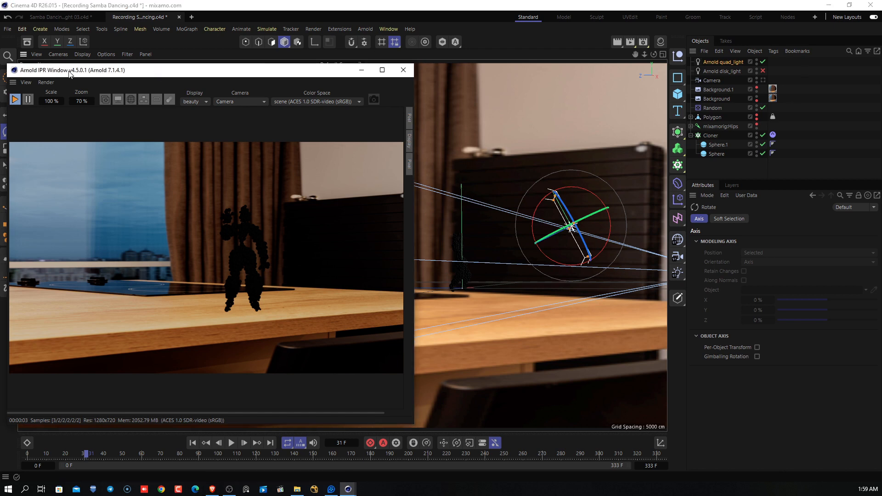
{"action": "left_click_drag", "start_coordinate": [73, 71], "coordinate": [87, 69]}
{"action": "key", "text": "e"}
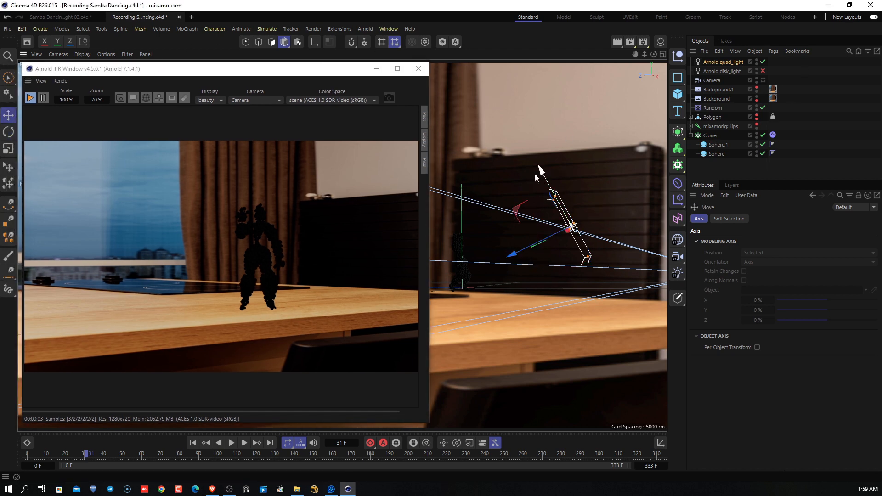
{"action": "mouse_move", "coordinate": [539, 168]}
{"action": "left_mouse_down"}
{"action": "mouse_move", "coordinate": [537, 136]}
{"action": "mouse_move", "coordinate": [534, 158]}
{"action": "left_mouse_up"}
{"action": "left_click_drag", "start_coordinate": [507, 244], "coordinate": [613, 248]}
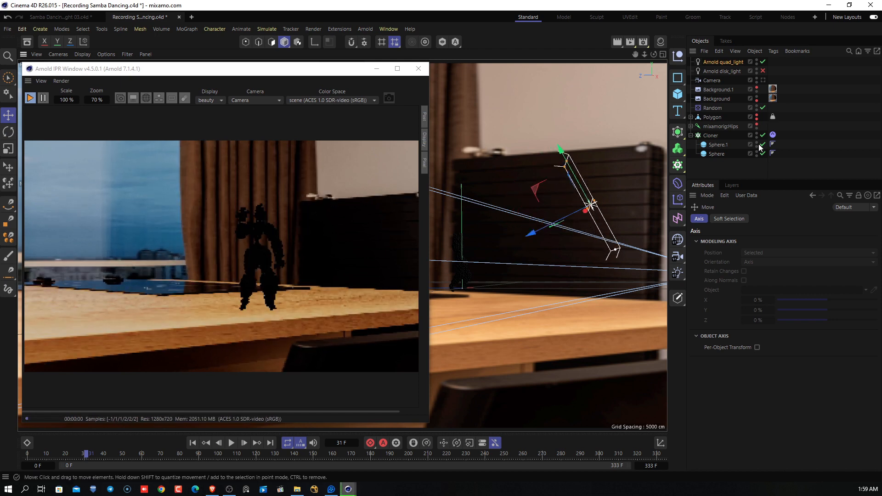
Set the quad light's exposure to 5 and intensity to 3.17, and shift the Arnold preview clear of the dancer in the viewport.
{"action": "left_click", "coordinate": [743, 63]}
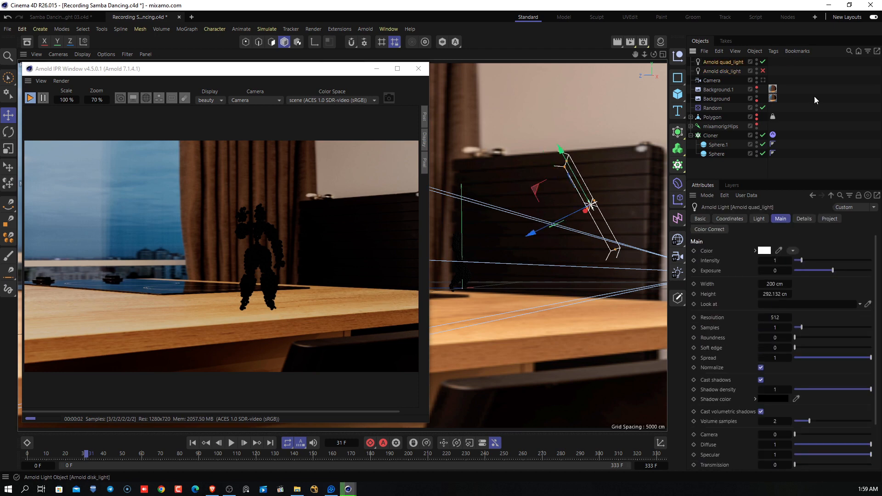
{"action": "left_click_drag", "start_coordinate": [839, 271], "coordinate": [871, 271]}
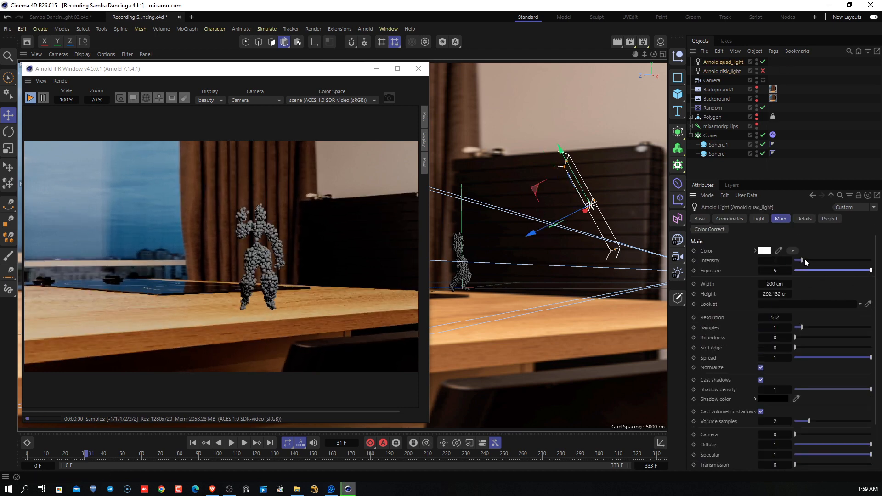
{"action": "left_click_drag", "start_coordinate": [802, 260], "coordinate": [819, 263]}
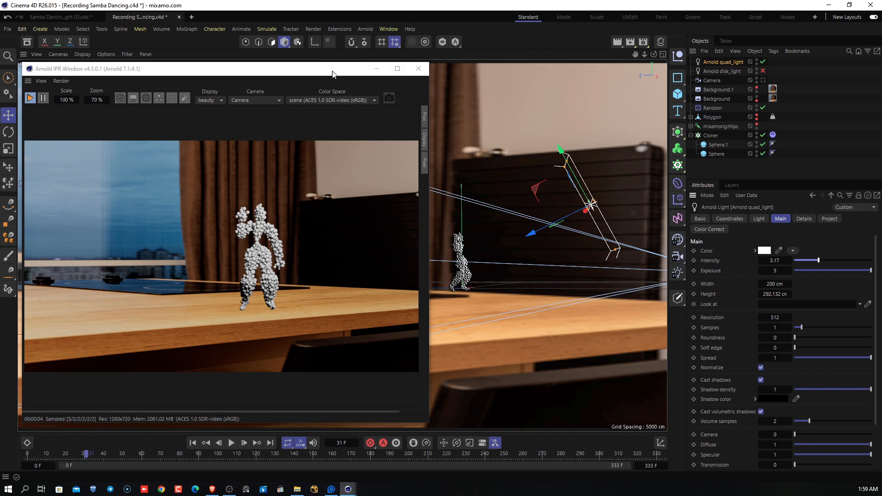
{"action": "left_click_drag", "start_coordinate": [319, 74], "coordinate": [271, 85]}
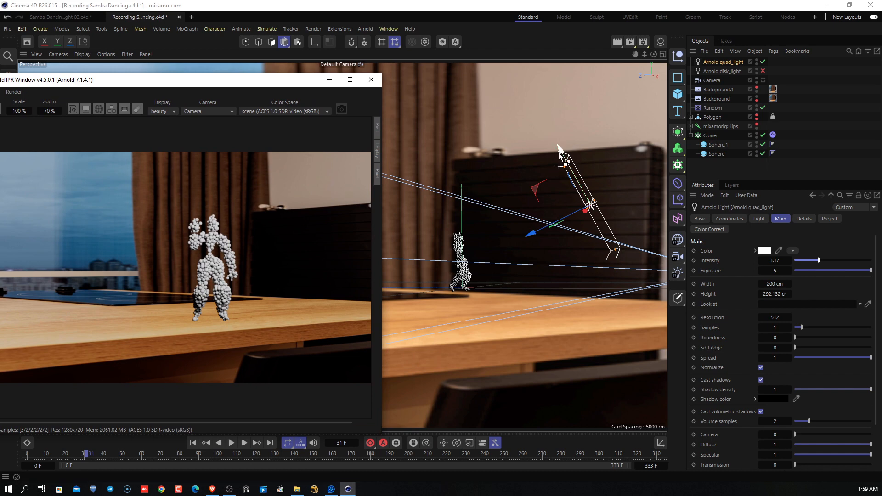
Duplicate the quad light along its own height so the copy sits above the original, and keep the Arnold preview fully in view.
{"action": "left_click_drag", "start_coordinate": [560, 148], "coordinate": [483, 74]}
{"action": "left_click_drag", "start_coordinate": [108, 84], "coordinate": [166, 84]}
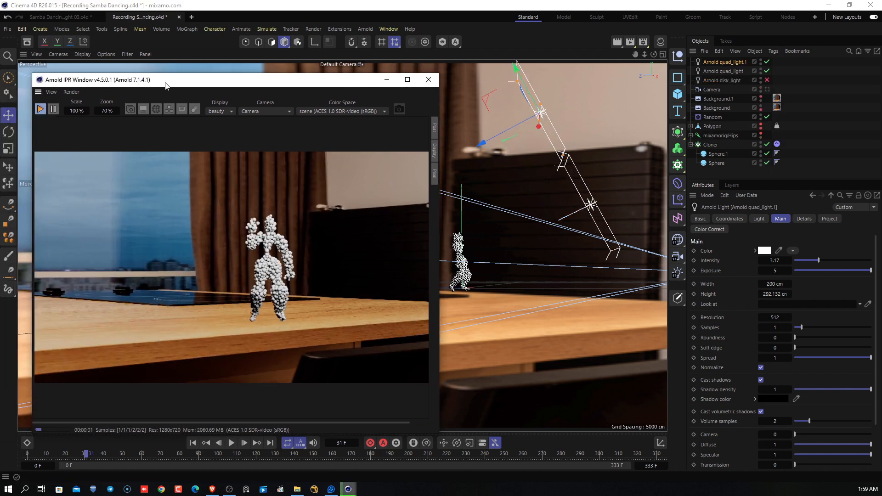
{"action": "left_click", "coordinate": [15, 130]}
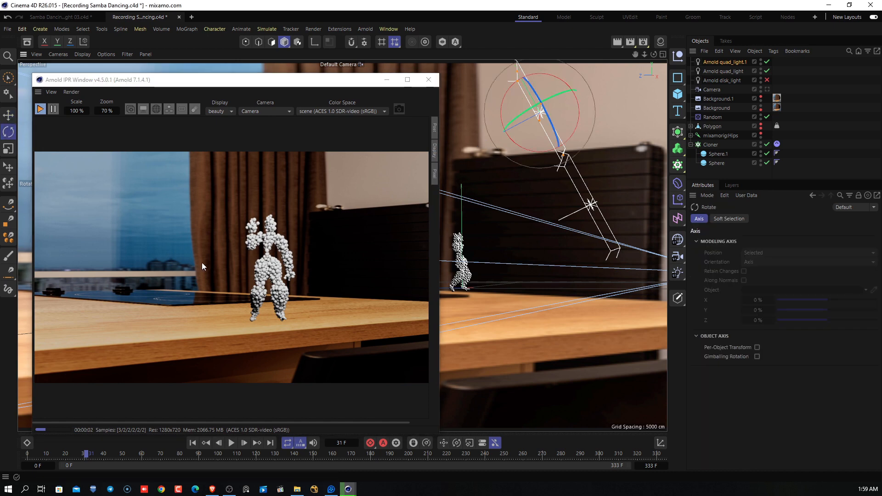
Set the Arnold preview's scale to 50% and zoom to 150%, and shrink its window so the lights and dancer stay visible.
{"action": "left_click", "coordinate": [436, 433]}
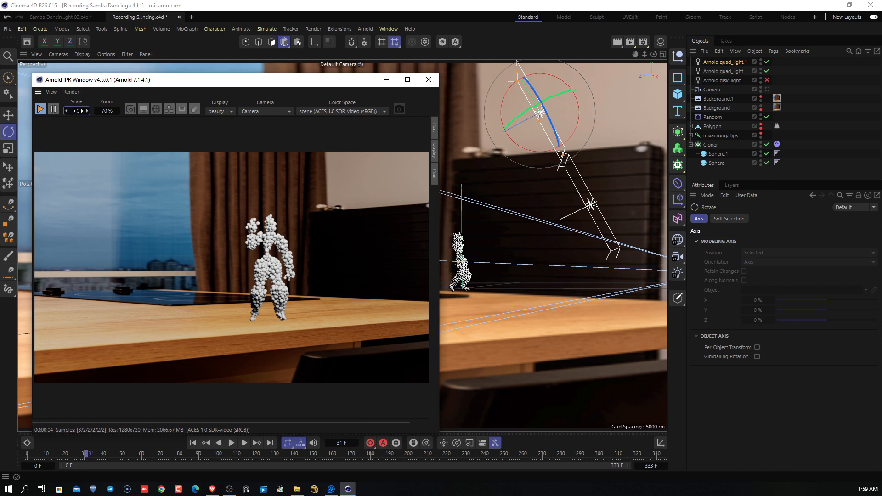
{"action": "left_click_drag", "start_coordinate": [78, 111], "coordinate": [77, 111]}
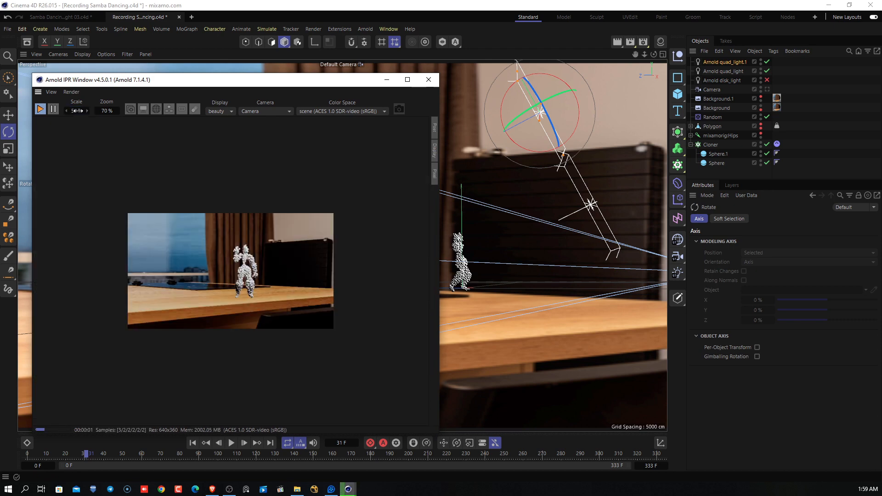
{"action": "left_click", "coordinate": [107, 113]}
{"action": "type", "text": "100"}
{"action": "key", "text": "Return"}
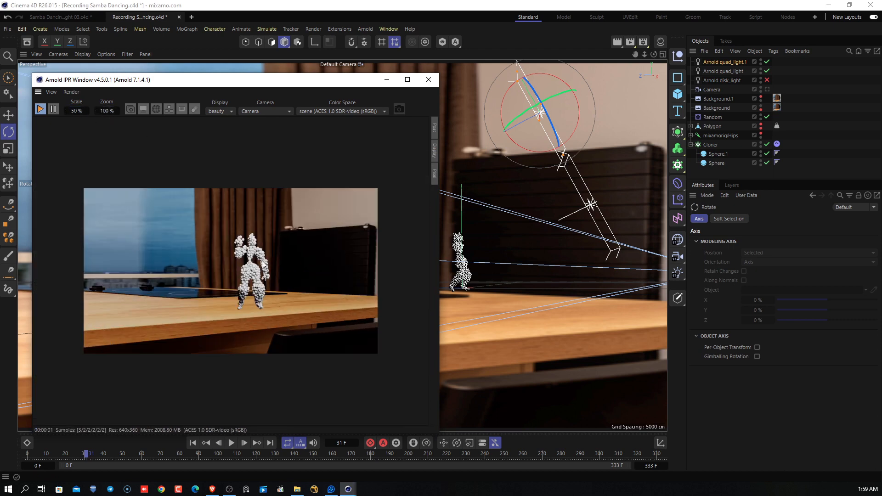
{"action": "scroll", "coordinate": [263, 264], "scroll_direction": "up", "scroll_amount": 1}
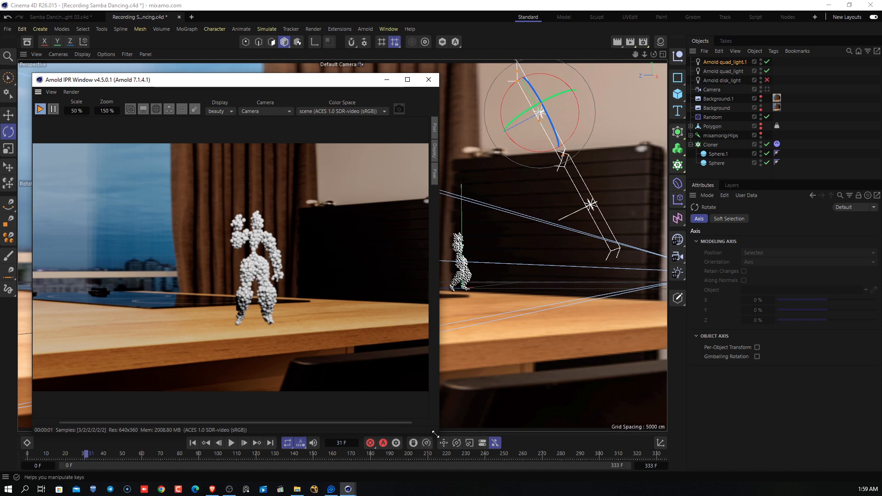
{"action": "left_click_drag", "start_coordinate": [436, 434], "coordinate": [409, 374]}
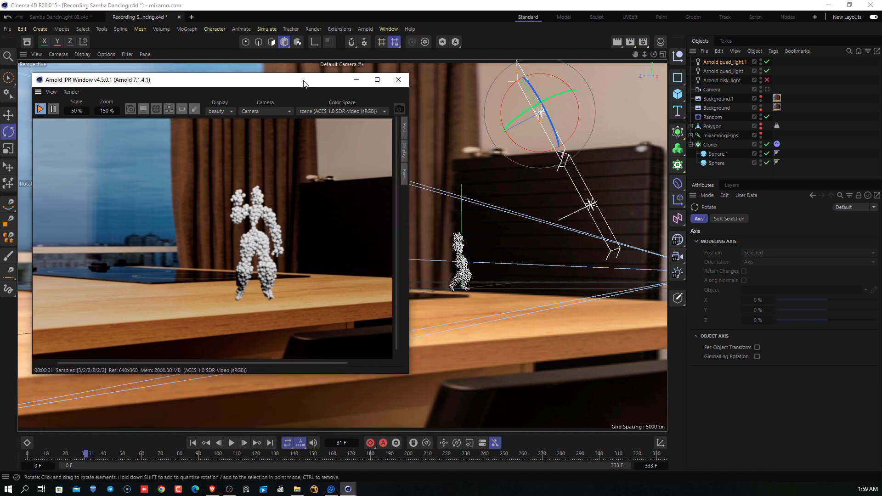
{"action": "left_click_drag", "start_coordinate": [303, 85], "coordinate": [287, 99]}
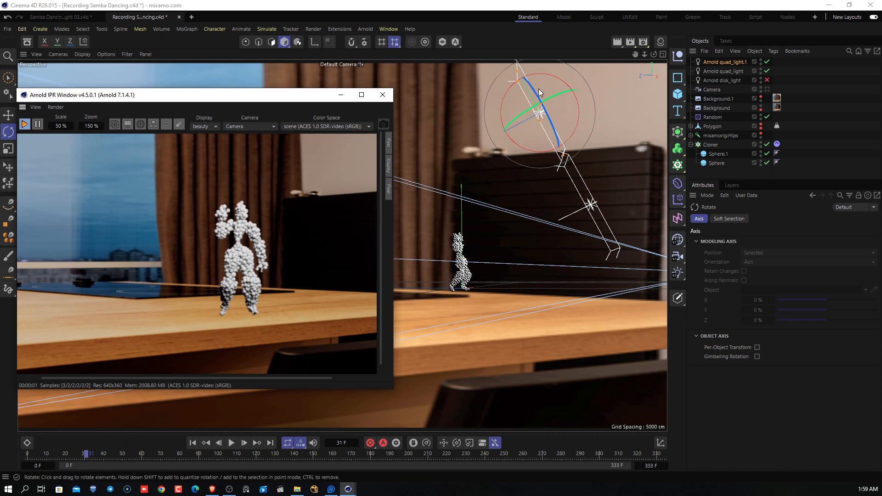
Tilt the copied quad light to face steeply downward and move it above the dancer, lowering it slightly.
{"action": "left_click_drag", "start_coordinate": [503, 122], "coordinate": [514, 145]}
{"action": "left_click_drag", "start_coordinate": [273, 109], "coordinate": [304, 161]}
{"action": "key", "text": "e"}
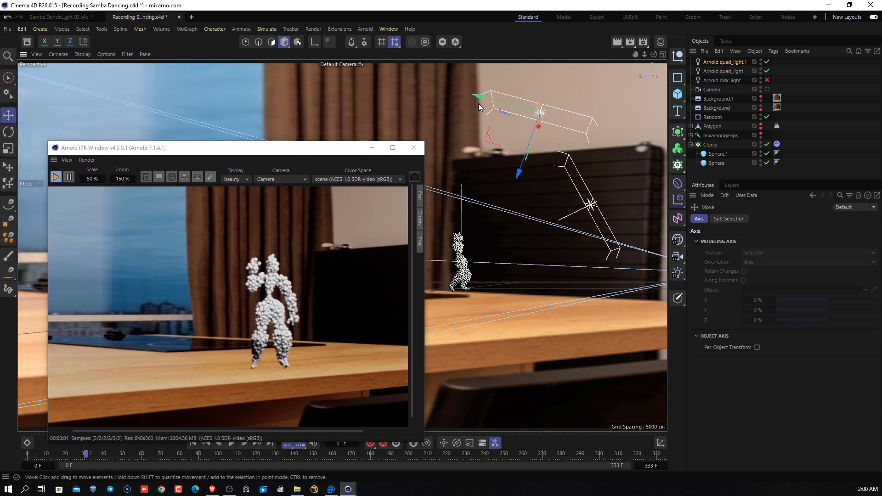
{"action": "left_click_drag", "start_coordinate": [478, 97], "coordinate": [410, 96]}
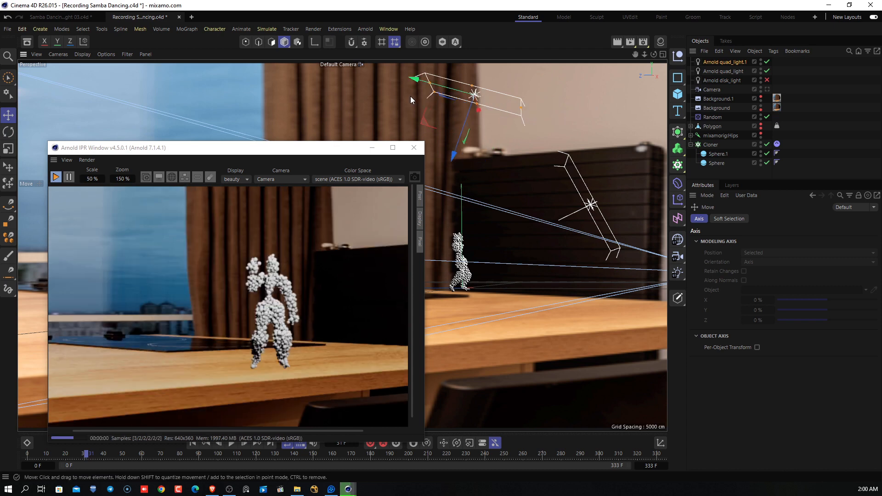
{"action": "left_click_drag", "start_coordinate": [457, 153], "coordinate": [462, 169]}
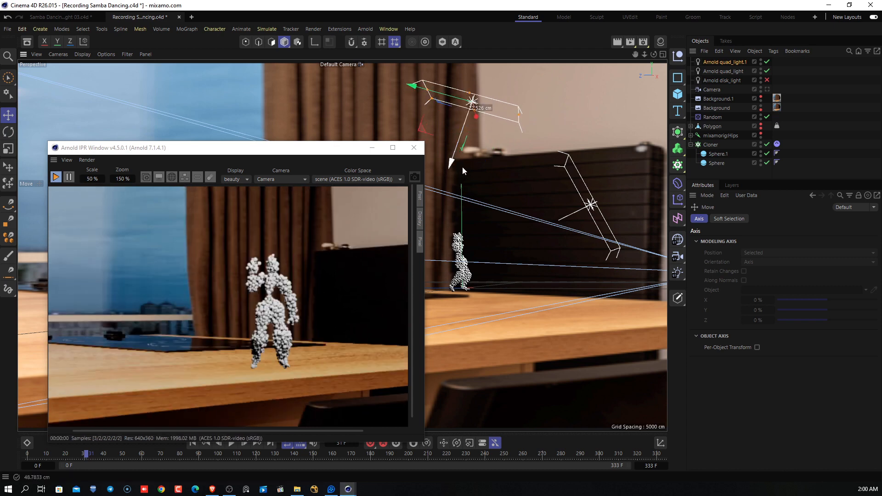
Level the copied quad light so it points straight down, and slide it horizontally past the dancer, away from the original light.
{"action": "left_click", "coordinate": [10, 131]}
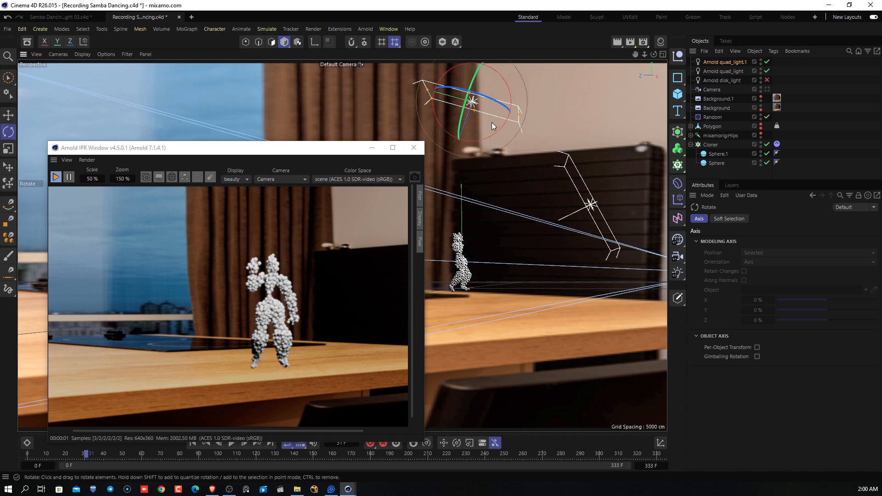
{"action": "left_click_drag", "start_coordinate": [508, 131], "coordinate": [473, 99]}
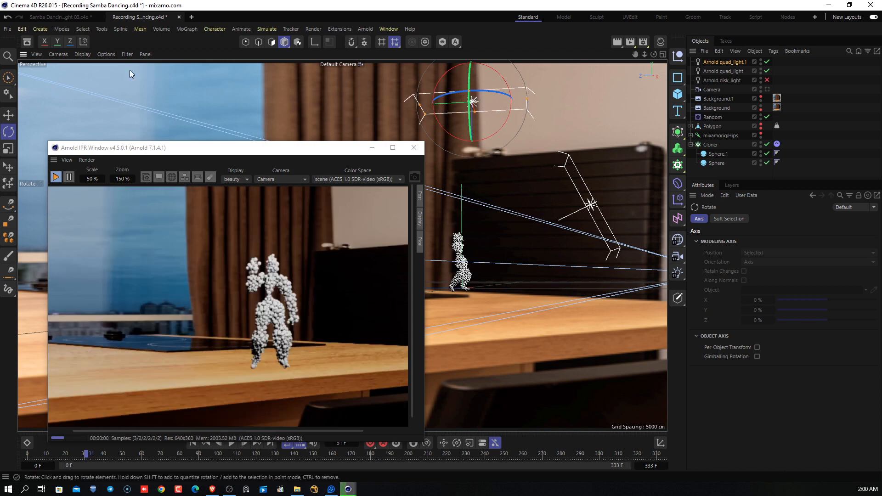
{"action": "key", "text": "e"}
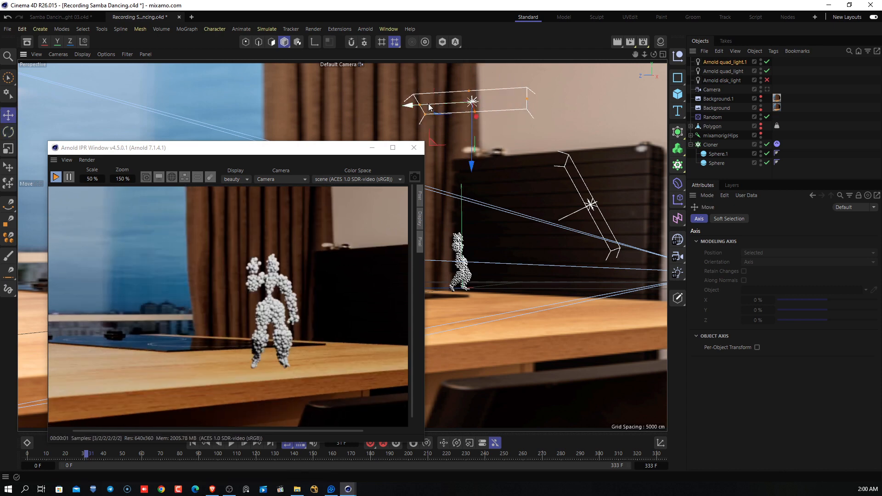
{"action": "left_click_drag", "start_coordinate": [415, 96], "coordinate": [366, 107]}
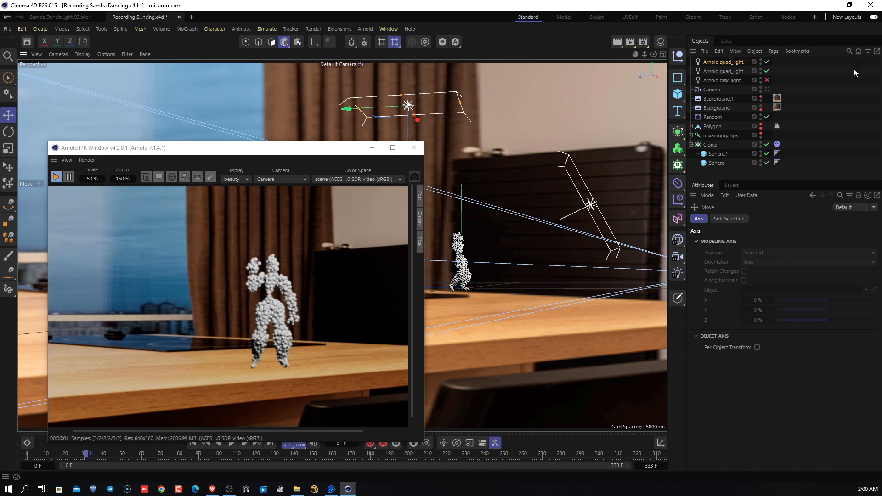
Lower the original quad light toward the tabletop and rotate it more upright to face the dancer.
{"action": "left_click_drag", "start_coordinate": [293, 151], "coordinate": [295, 80]}
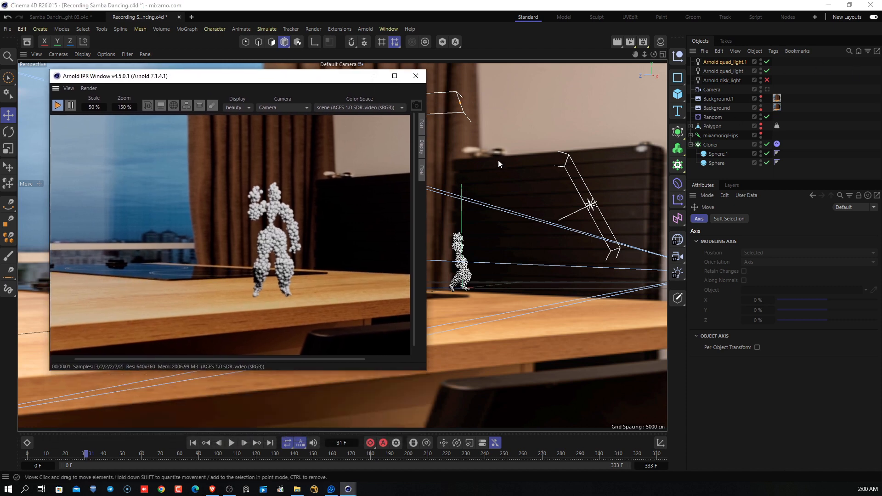
{"action": "left_click", "coordinate": [596, 208]}
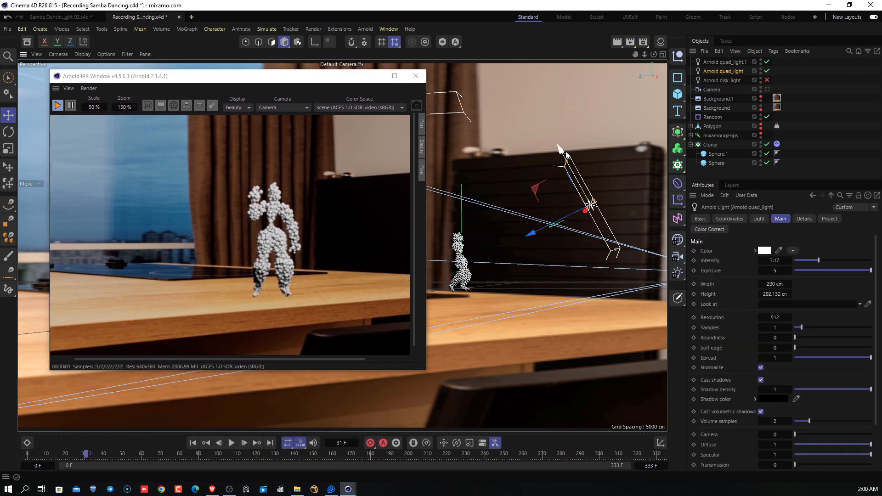
{"action": "left_click_drag", "start_coordinate": [559, 148], "coordinate": [593, 186]}
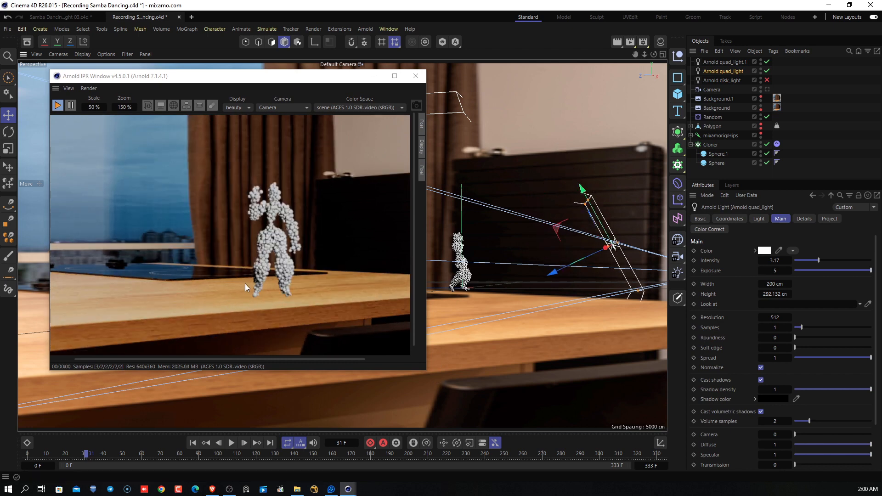
{"action": "left_click", "coordinate": [8, 132]}
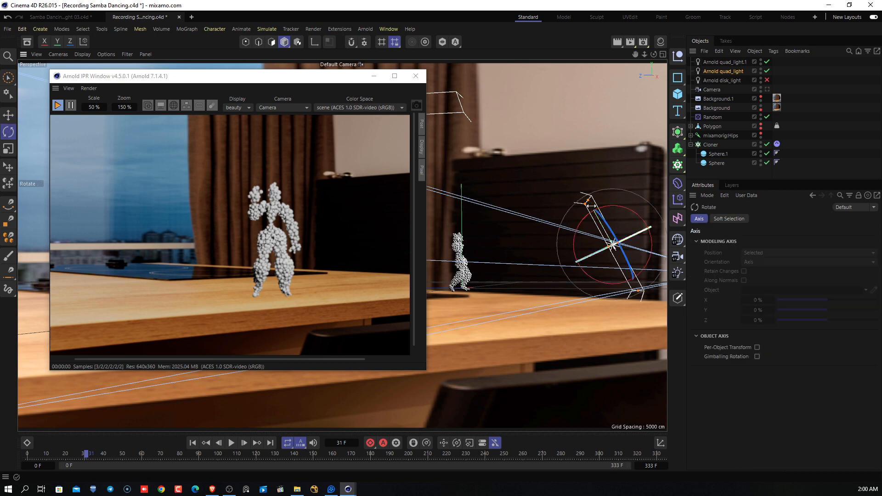
{"action": "left_click_drag", "start_coordinate": [605, 284], "coordinate": [597, 282]}
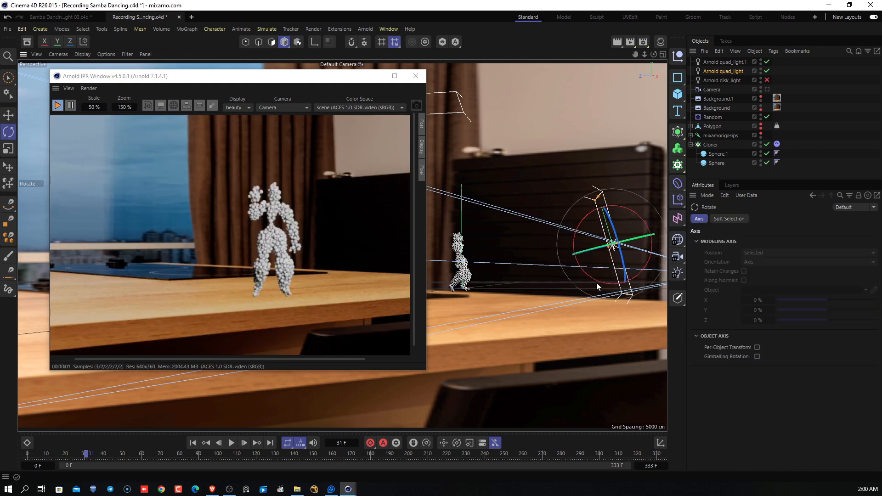
Check the dancer's lighting in the Arnold preview at frame 101 and after playing the animation on to frame 170.
{"action": "left_click_drag", "start_coordinate": [316, 76], "coordinate": [381, 54]}
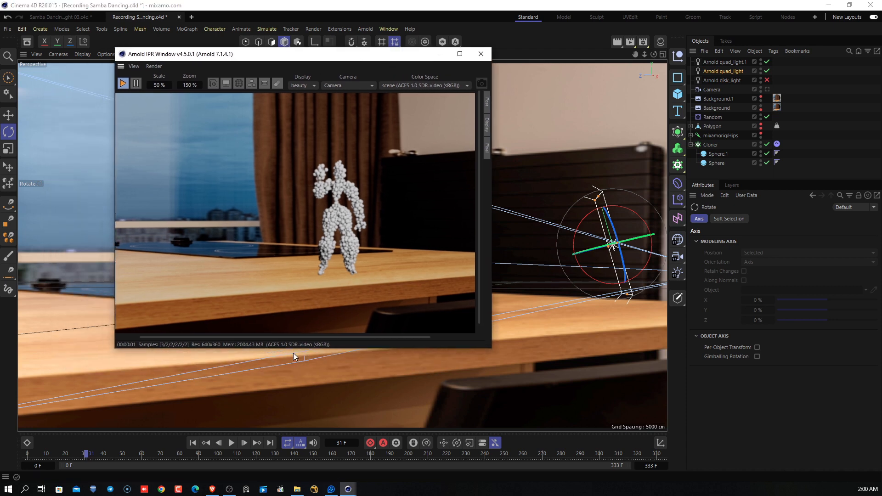
{"action": "left_click", "coordinate": [219, 453]}
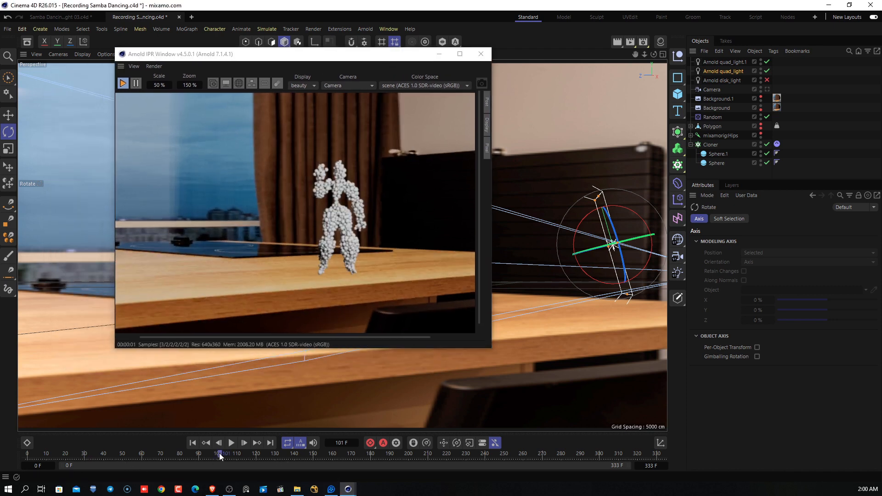
{"action": "left_click_drag", "start_coordinate": [344, 59], "coordinate": [724, 79]}
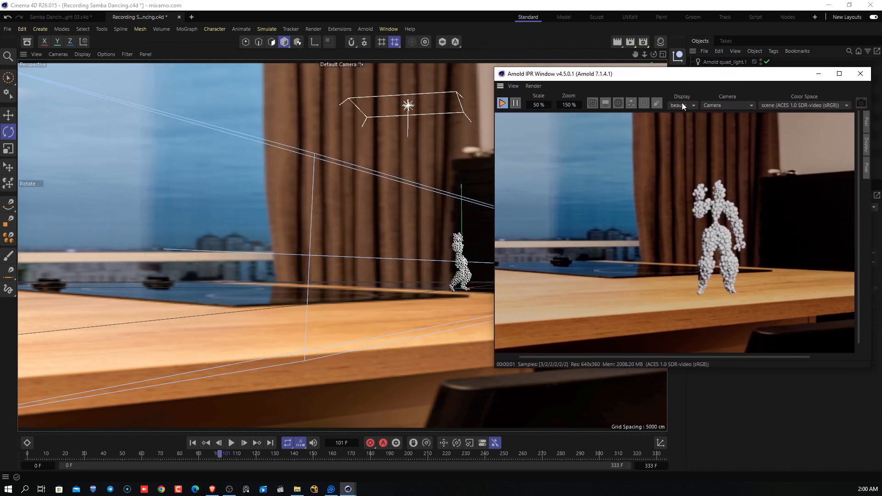
{"action": "left_click", "coordinate": [231, 443]}
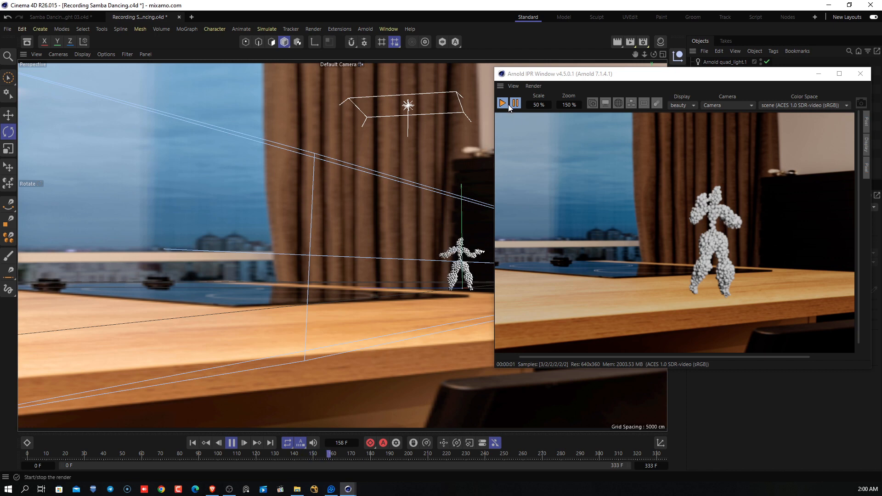
{"action": "left_click", "coordinate": [231, 443]}
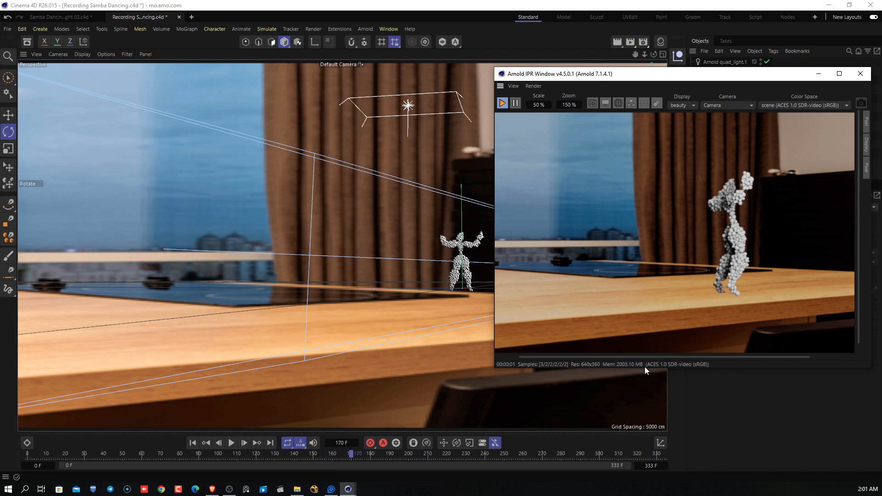
Pause the Arnold preview, play the animation on to frame 214, and resume the preview to examine the lighting there.
{"action": "left_click", "coordinate": [515, 103]}
{"action": "left_click", "coordinate": [231, 443]}
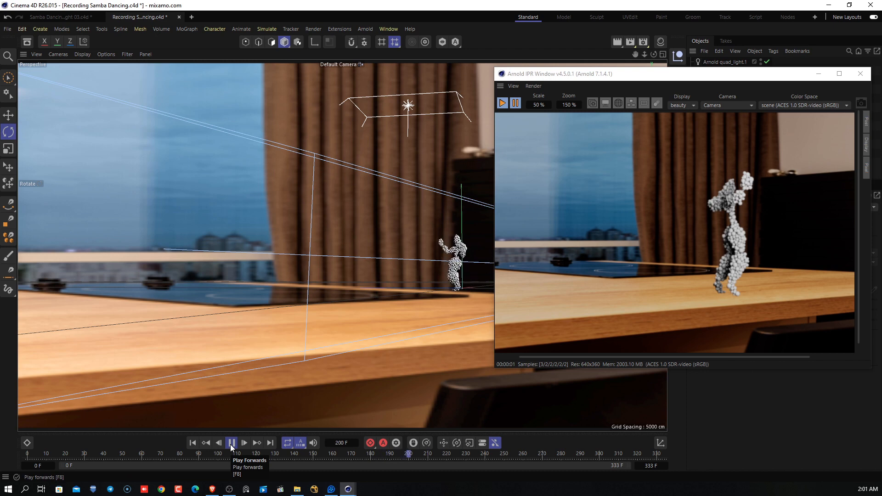
{"action": "left_click", "coordinate": [230, 443]}
{"action": "left_click", "coordinate": [516, 104]}
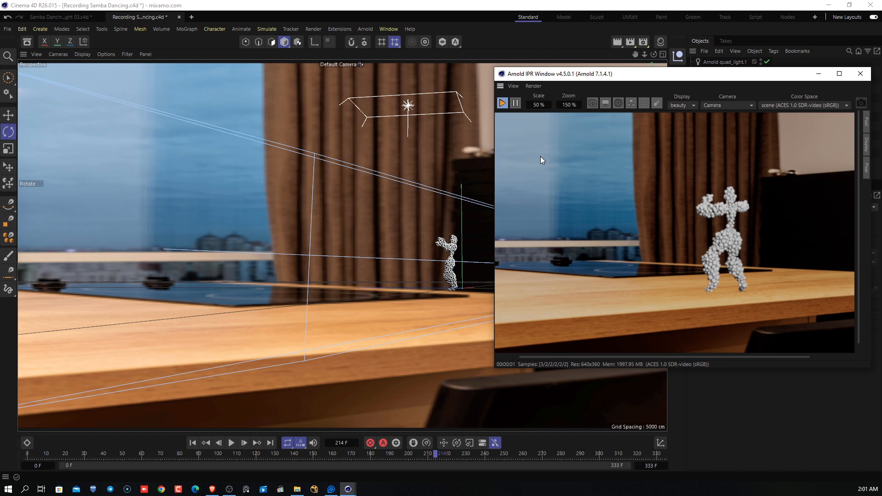
Move the Arnold preview off the lights and close it.
{"action": "left_click_drag", "start_coordinate": [727, 74], "coordinate": [522, 48]}
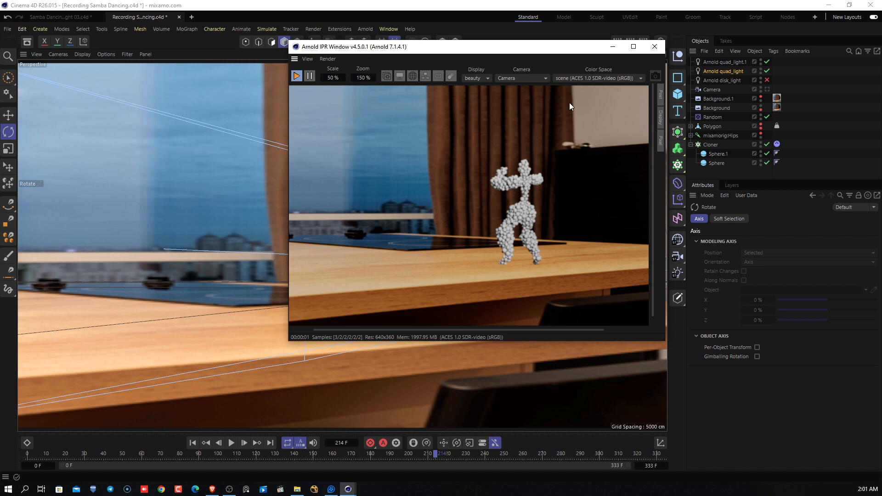
{"action": "left_click_drag", "start_coordinate": [566, 55], "coordinate": [377, 57]}
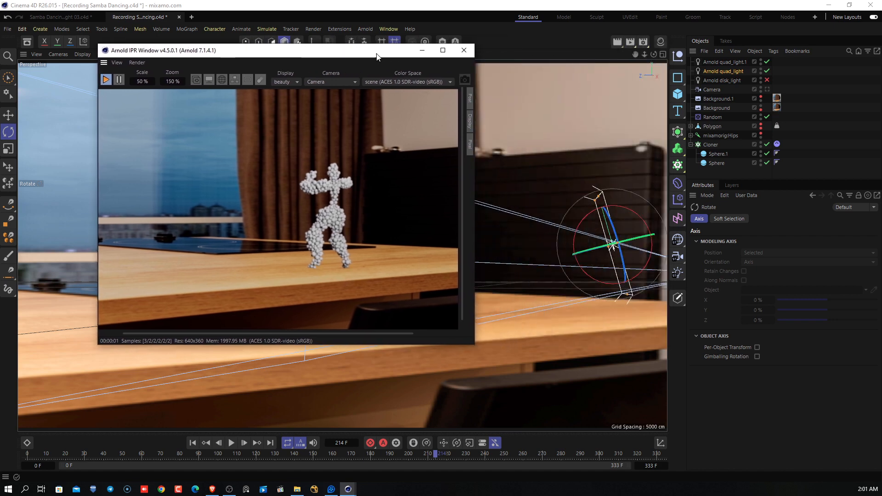
{"action": "left_click", "coordinate": [465, 50]}
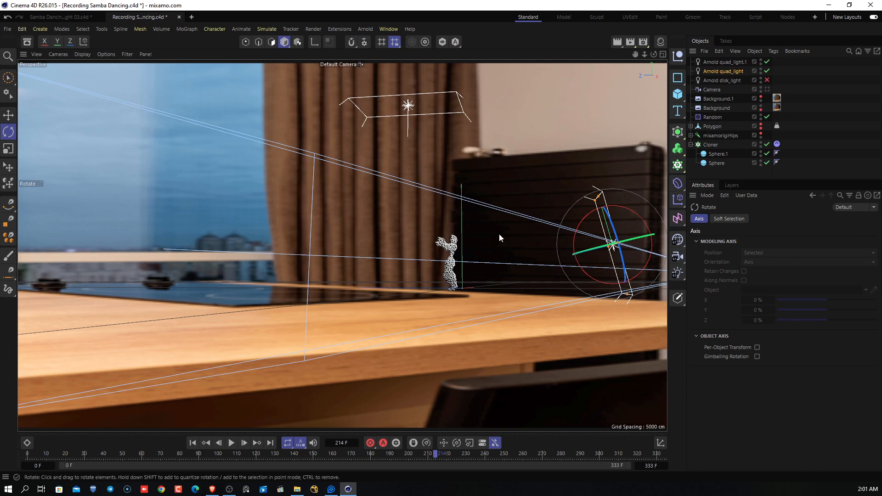
Add a plane primitive as a ground surface beneath the dancer on the tabletop.
{"action": "left_click_drag", "start_coordinate": [538, 211], "coordinate": [529, 184], "text": "alt"}
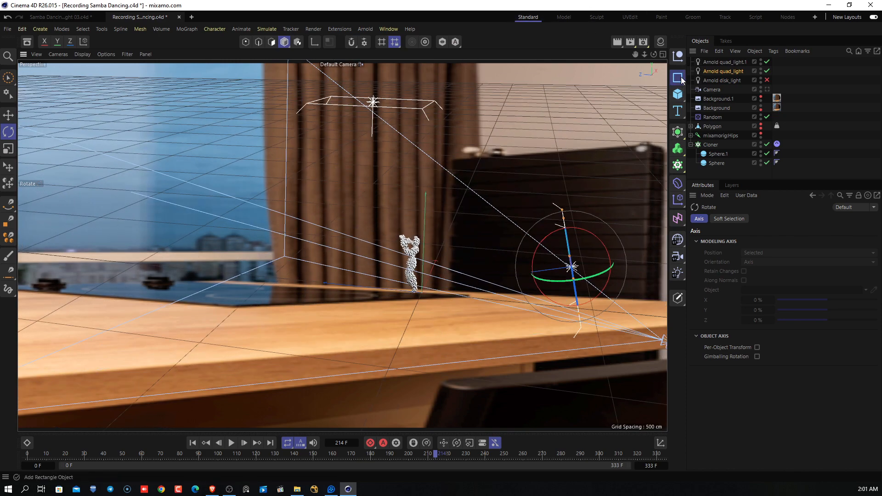
{"action": "left_click_drag", "start_coordinate": [682, 77], "coordinate": [682, 2]}
{"action": "left_click_drag", "start_coordinate": [680, 94], "coordinate": [715, 122]}
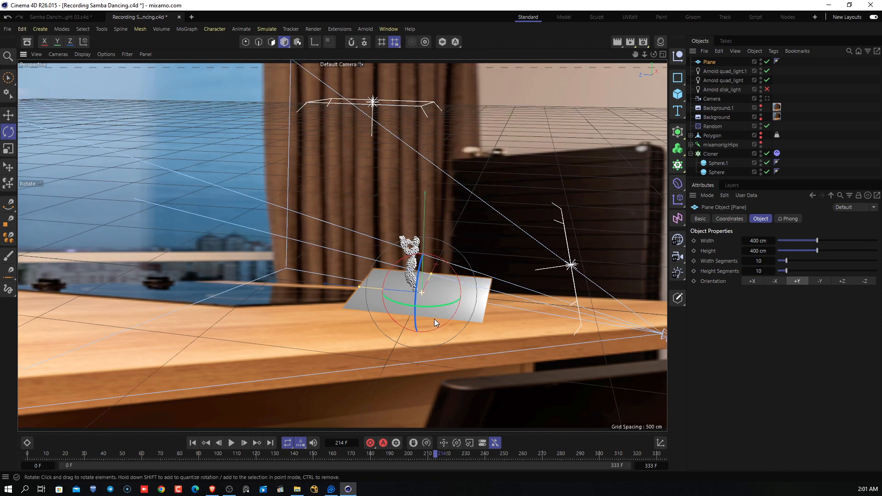
{"action": "left_click_drag", "start_coordinate": [434, 319], "coordinate": [434, 294], "text": "alt"}
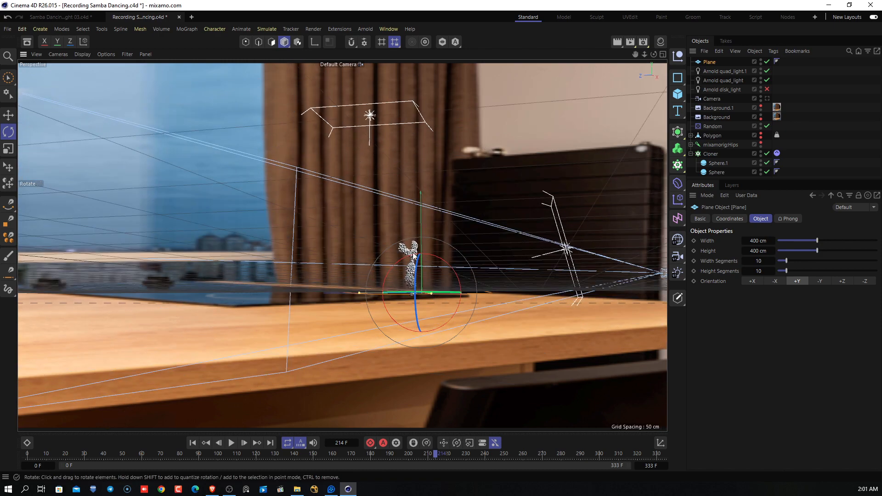
{"action": "scroll", "coordinate": [406, 295], "scroll_direction": "up", "scroll_amount": 8}
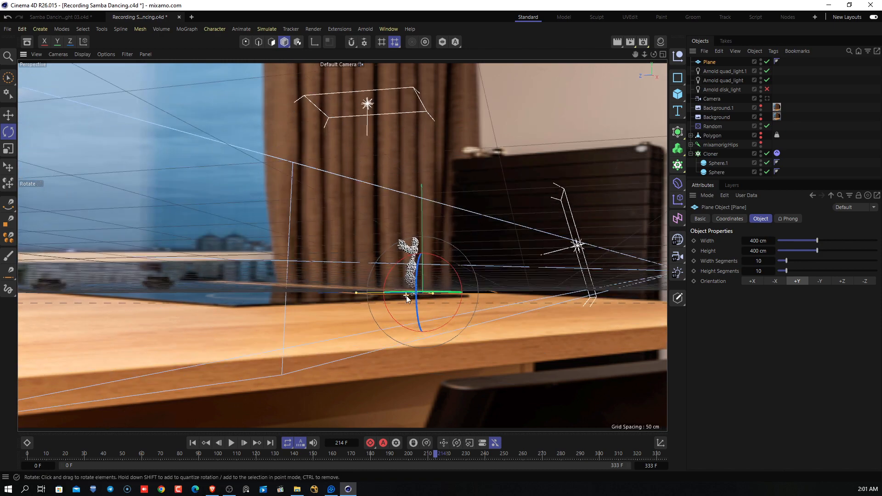
Return the animation to frame 0 and lower the plane slightly along Y to meet the soles of the dancer's feet.
{"action": "left_click", "coordinate": [8, 115]}
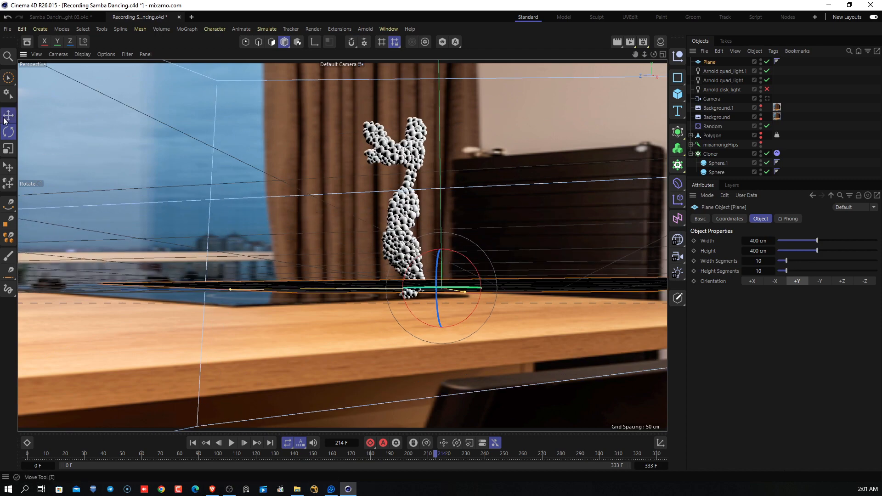
{"action": "left_click", "coordinate": [195, 444]}
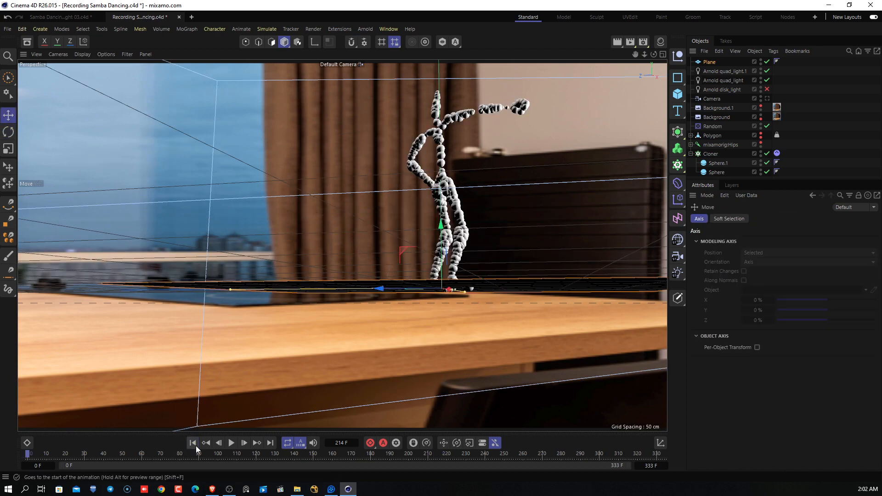
{"action": "scroll", "coordinate": [445, 331], "scroll_direction": "up", "scroll_amount": 5}
{"action": "scroll", "coordinate": [442, 327], "scroll_direction": "up", "scroll_amount": 10}
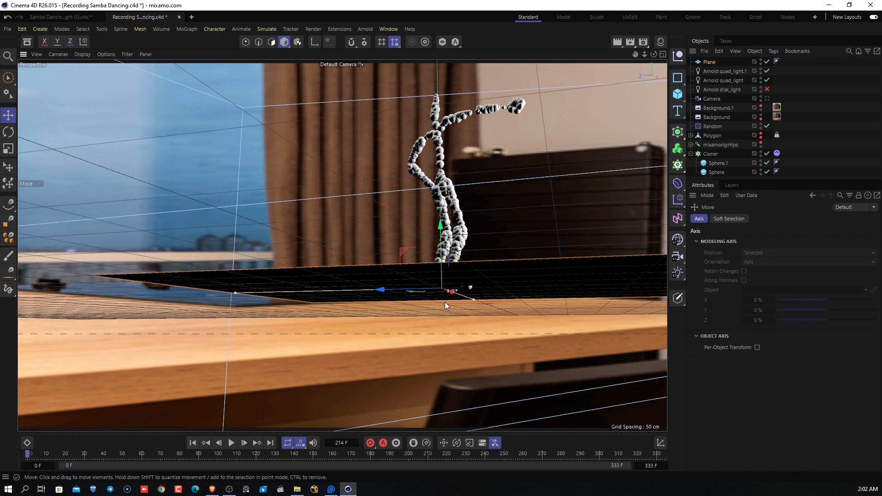
{"action": "scroll", "coordinate": [453, 303], "scroll_direction": "up", "scroll_amount": 6}
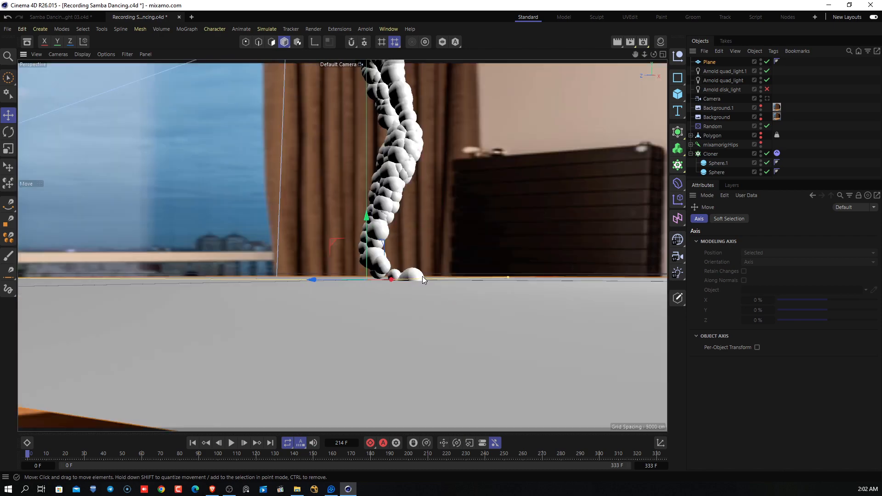
{"action": "middle_click_drag", "start_coordinate": [401, 291], "coordinate": [399, 279], "text": "alt"}
{"action": "scroll", "coordinate": [399, 279], "scroll_direction": "up", "scroll_amount": 2}
{"action": "scroll", "coordinate": [398, 280], "scroll_direction": "down", "scroll_amount": 3}
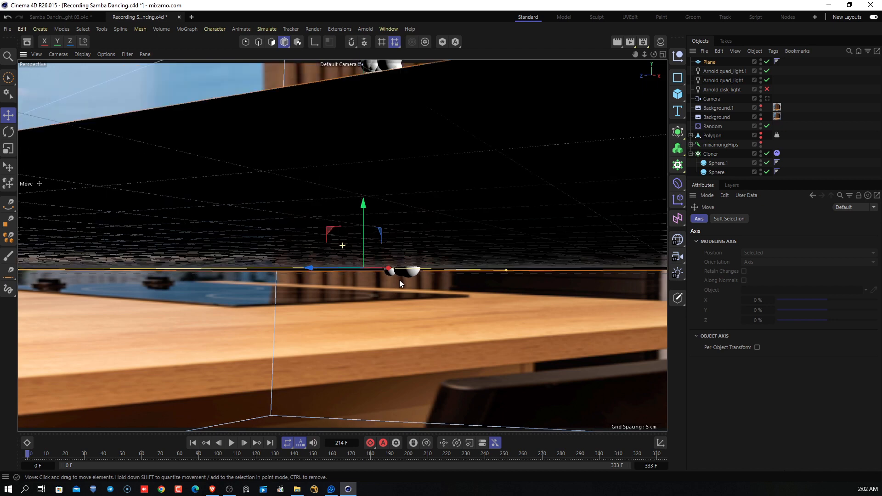
{"action": "left_click_drag", "start_coordinate": [365, 210], "coordinate": [371, 224]}
Play the animation to frame 38 and check from above and below the plane where the feet spheres meet it.
{"action": "left_click", "coordinate": [231, 443]}
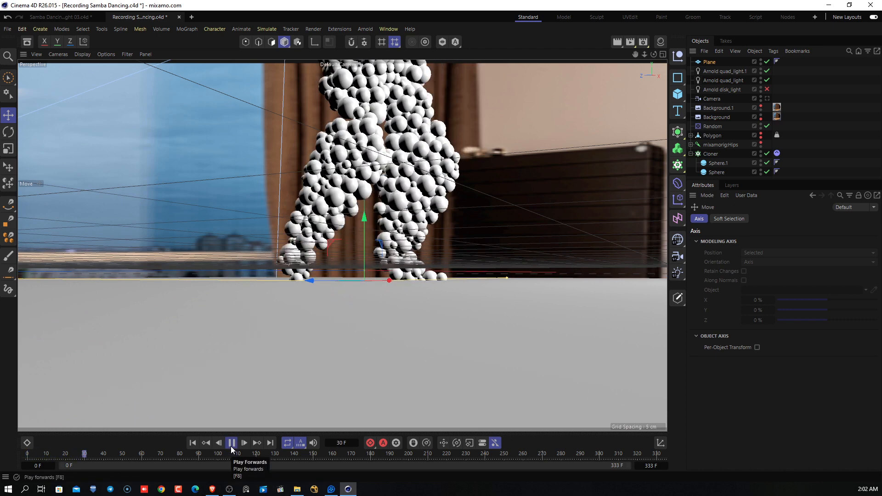
{"action": "left_click", "coordinate": [231, 444]}
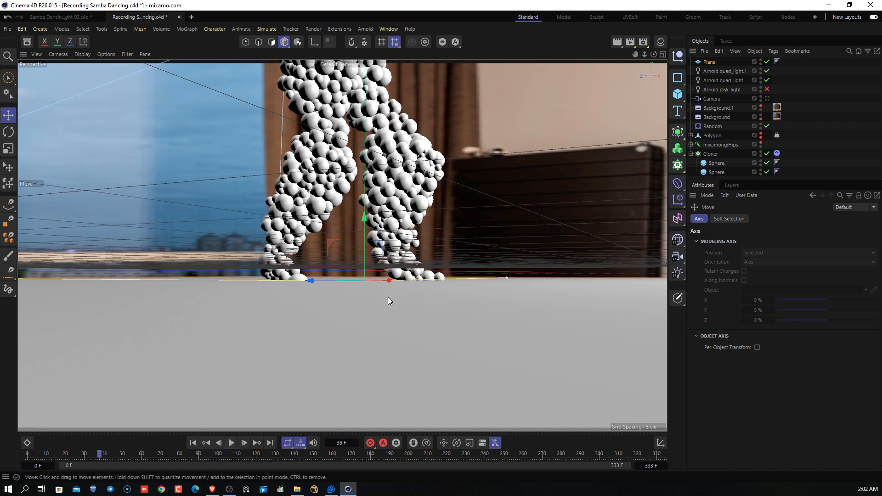
{"action": "left_click_drag", "start_coordinate": [384, 330], "coordinate": [383, 328], "text": "alt"}
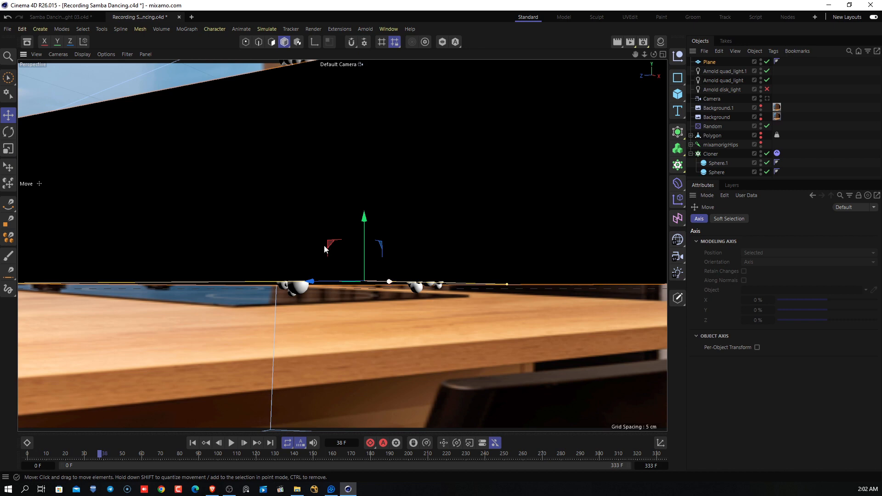
{"action": "left_click_drag", "start_coordinate": [357, 269], "coordinate": [357, 285], "text": "alt"}
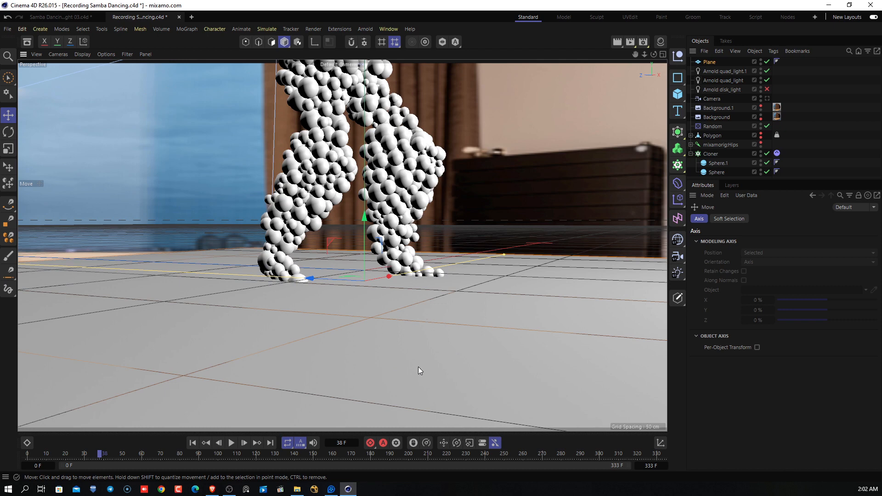
{"action": "left_click_drag", "start_coordinate": [418, 367], "coordinate": [418, 346], "text": "alt"}
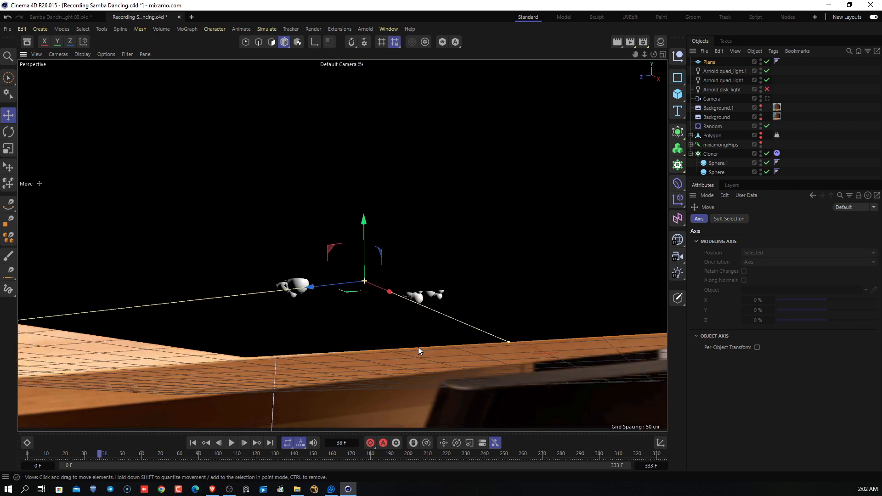
Replay the animation from the start to frame 12 and examine the feet and body against the plane from several angles.
{"action": "left_click", "coordinate": [193, 443]}
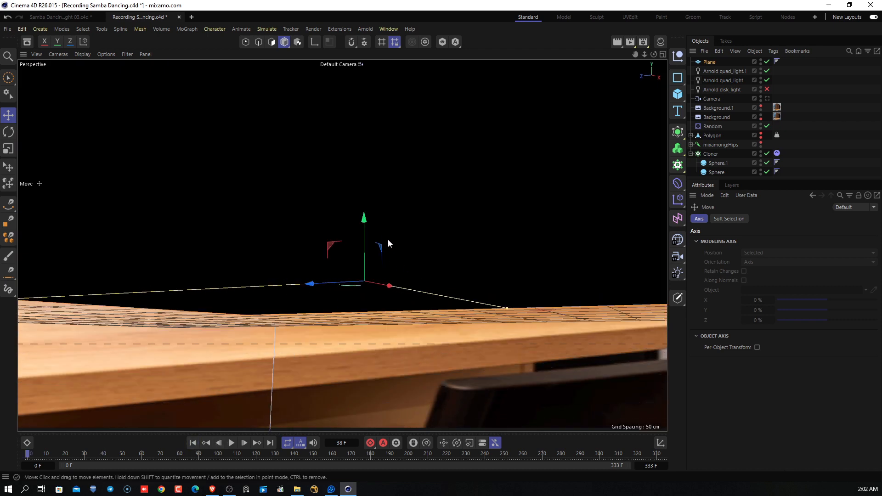
{"action": "left_click_drag", "start_coordinate": [388, 239], "coordinate": [393, 257], "text": "alt"}
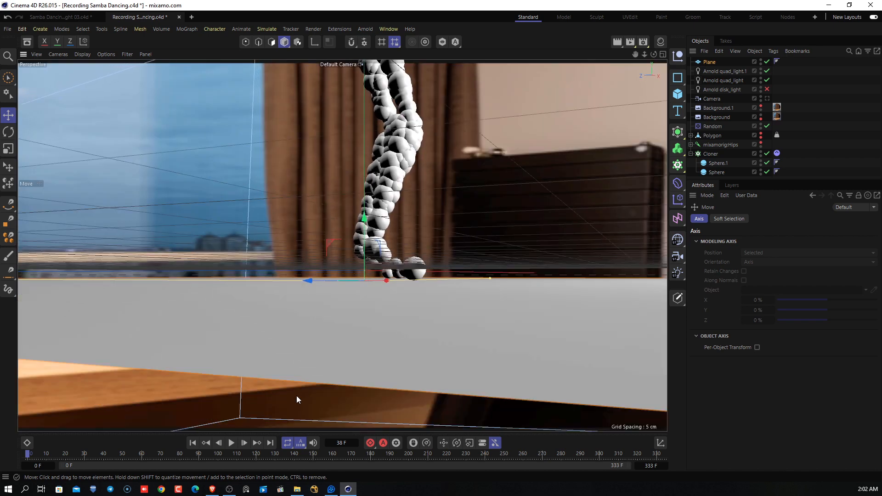
{"action": "left_click", "coordinate": [232, 443]}
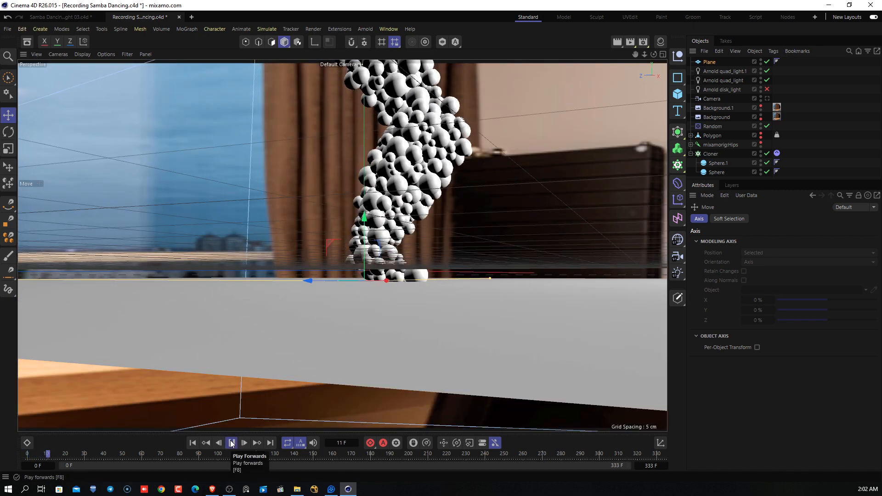
{"action": "left_click", "coordinate": [232, 443]}
{"action": "left_click_drag", "start_coordinate": [350, 316], "coordinate": [401, 259], "text": "alt"}
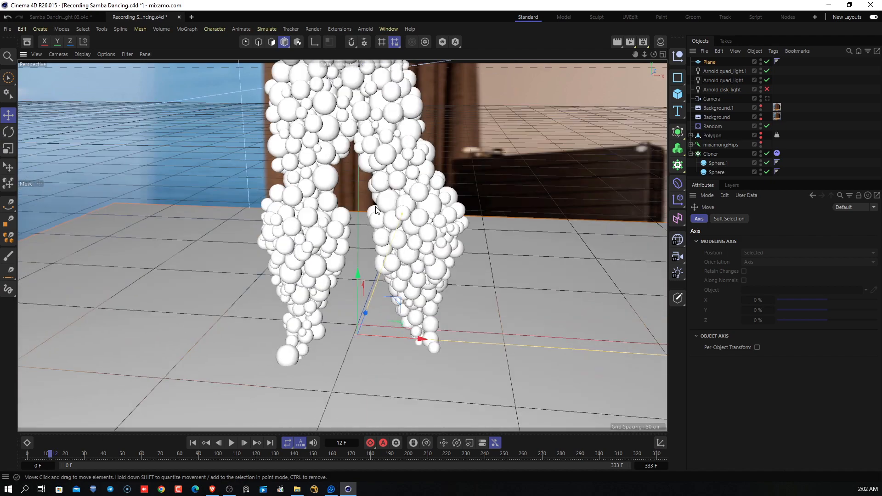
{"action": "left_click_drag", "start_coordinate": [406, 208], "coordinate": [389, 301], "text": "alt"}
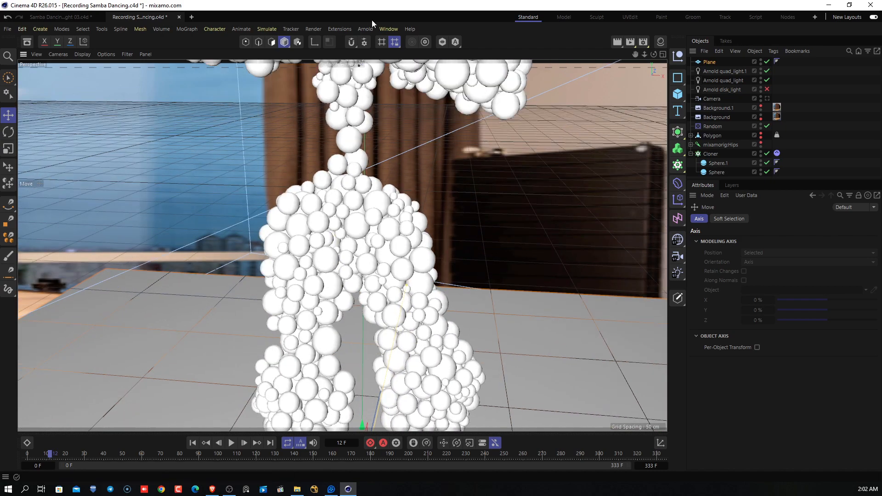
{"action": "scroll", "coordinate": [415, 261], "scroll_direction": "down", "scroll_amount": 4}
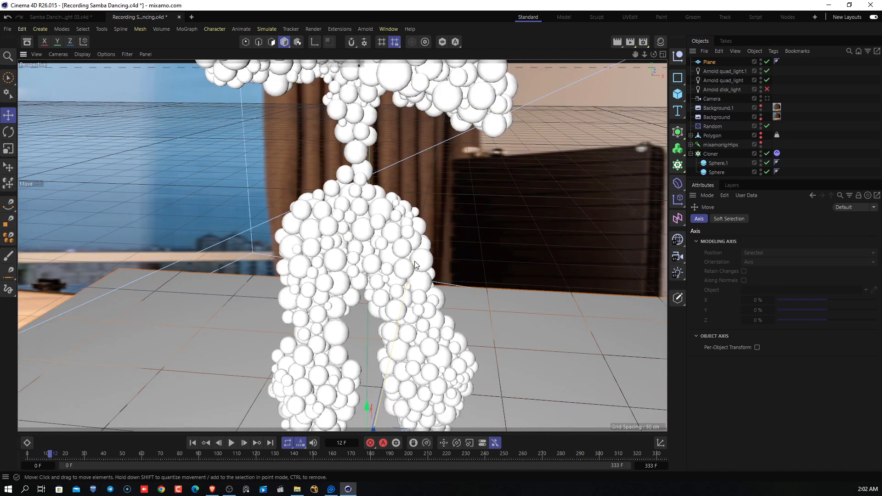
{"action": "left_click_drag", "start_coordinate": [494, 280], "coordinate": [454, 329], "text": "alt"}
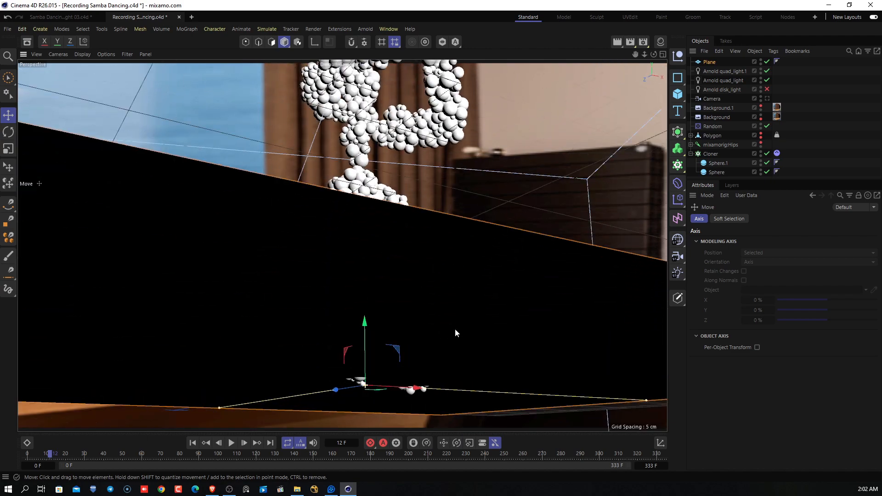
Rewind to frame 0 and play to frame 8 to check the feet's contact with the plane from above.
{"action": "left_click", "coordinate": [193, 443]}
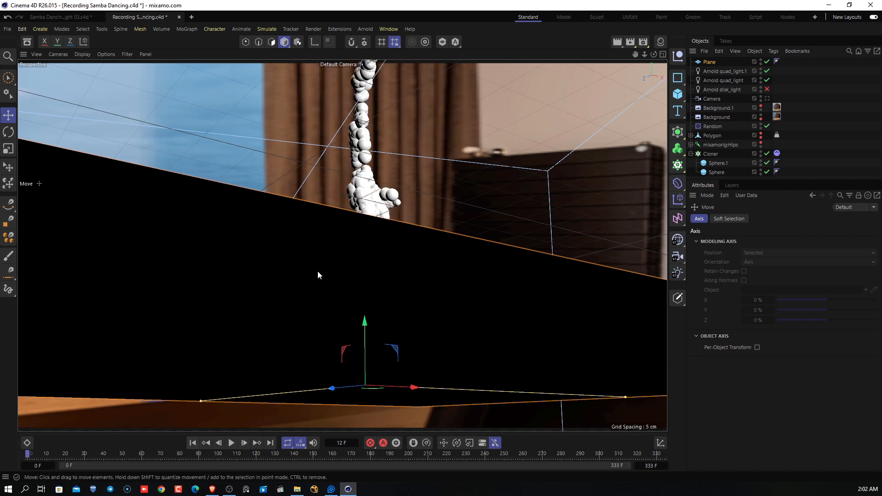
{"action": "left_click_drag", "start_coordinate": [318, 271], "coordinate": [323, 297], "text": "alt"}
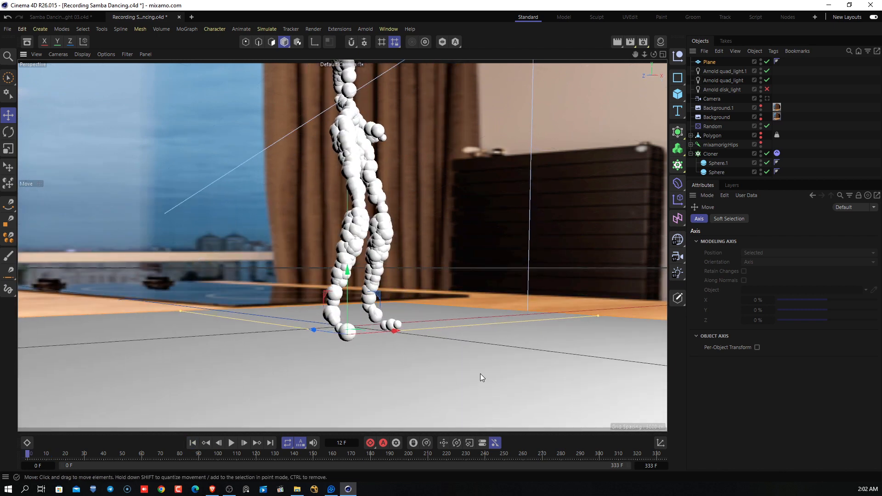
{"action": "left_click", "coordinate": [231, 443]}
{"action": "left_click", "coordinate": [231, 443]}
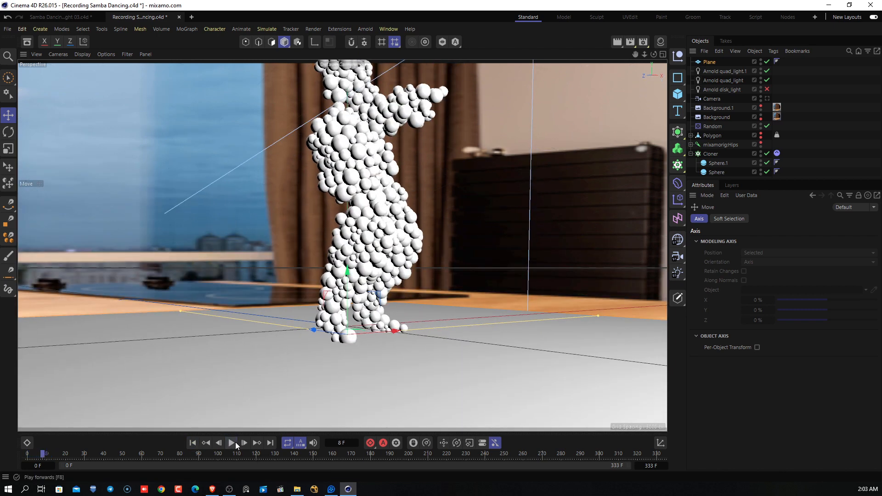
Rename the plane as floor and give it a Collider Body tag.
{"action": "double_click", "coordinate": [713, 62]}
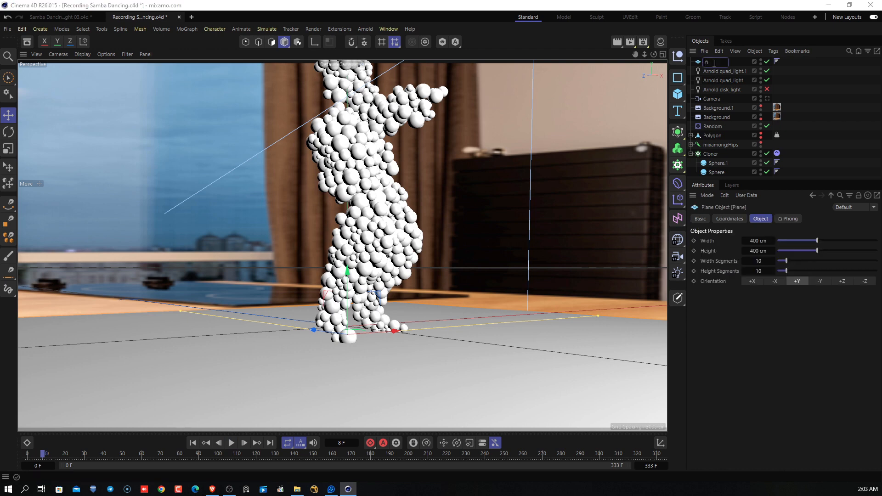
{"action": "type", "text": "floor"}
{"action": "key", "text": "Return"}
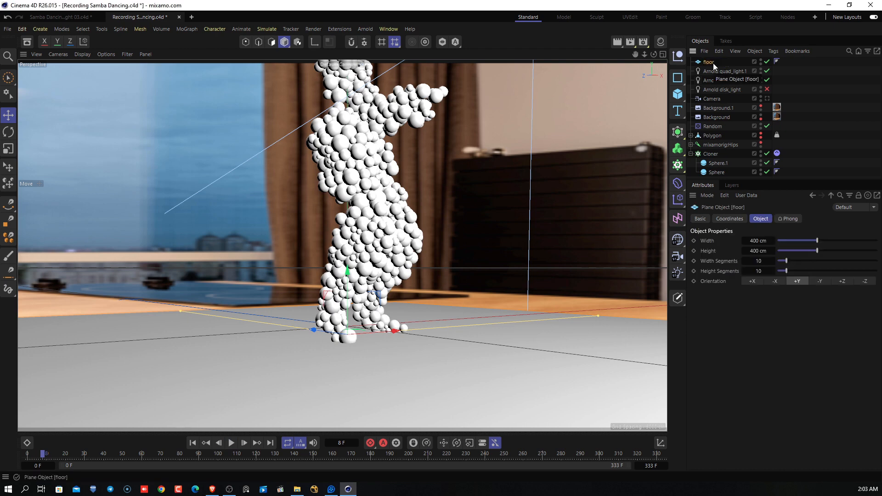
{"action": "right_click", "coordinate": [713, 62]}
{"action": "mouse_move", "coordinate": [732, 37]}
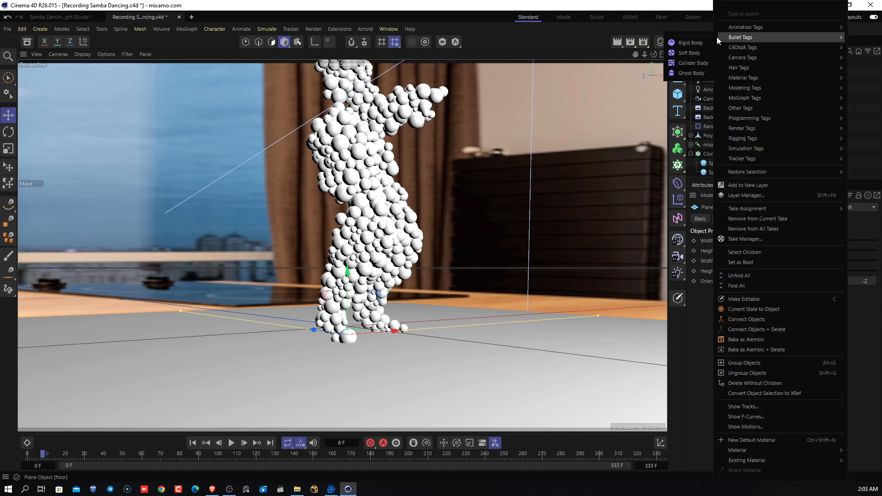
{"action": "left_click", "coordinate": [693, 63]}
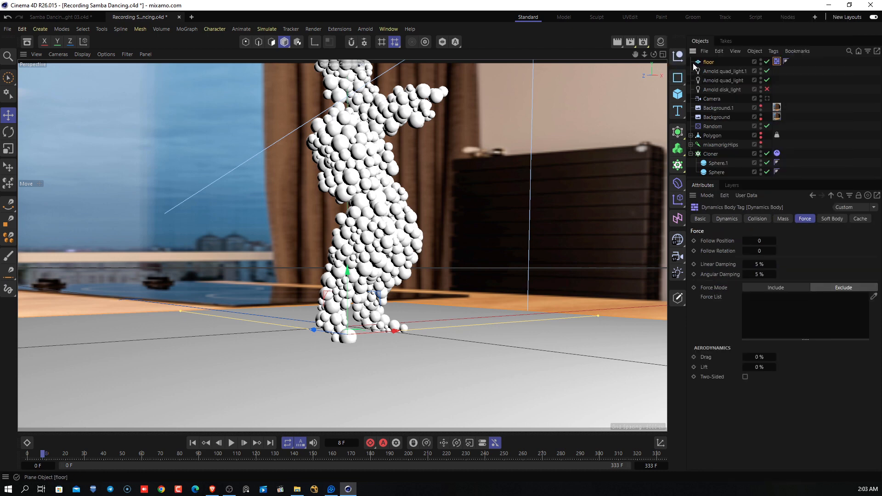
Play the animation from frame 0 through the full timeline to check how the spheres interact with the floor collider.
{"action": "mouse_move", "coordinate": [511, 287]}
{"action": "left_mouse_down", "text": "alt"}
{"action": "mouse_move", "coordinate": [517, 271]}
{"action": "mouse_move", "coordinate": [518, 281]}
{"action": "left_mouse_up", "text": "alt"}
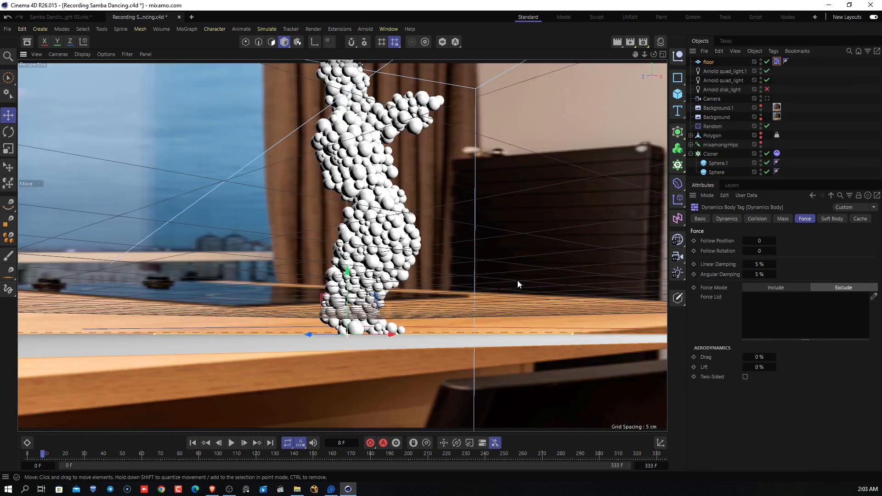
{"action": "left_click", "coordinate": [193, 443]}
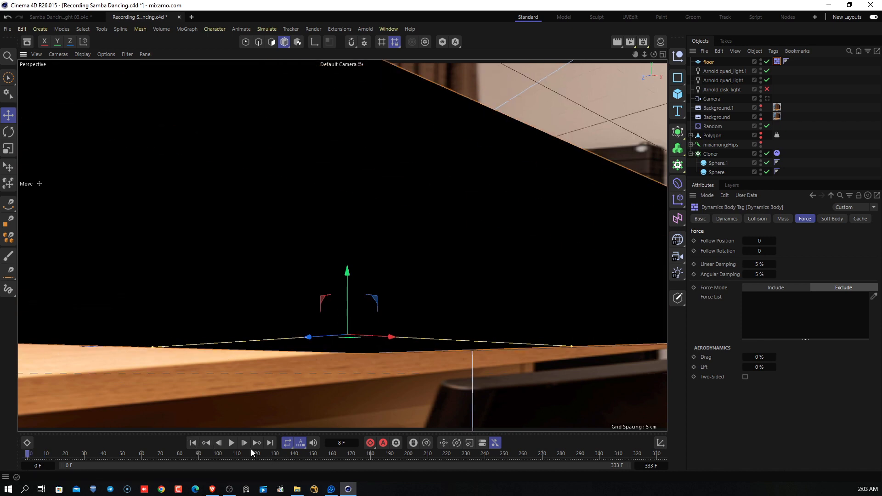
{"action": "left_click", "coordinate": [231, 443]}
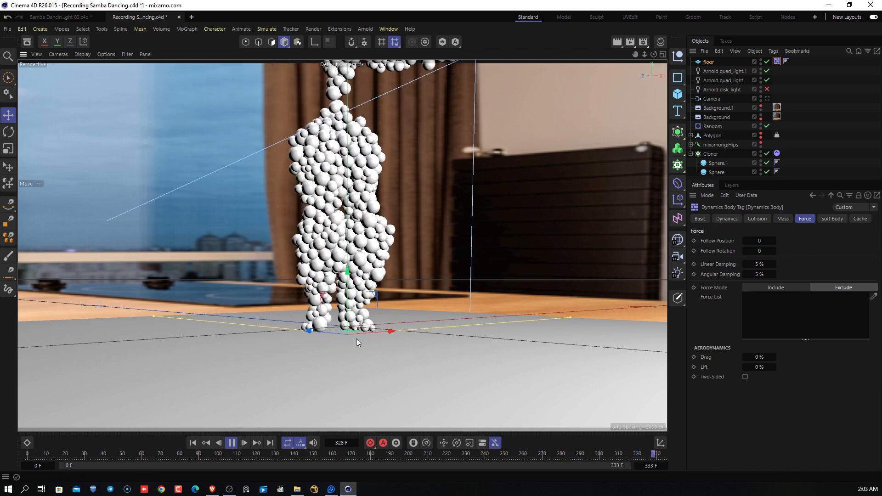
{"action": "left_click", "coordinate": [231, 444]}
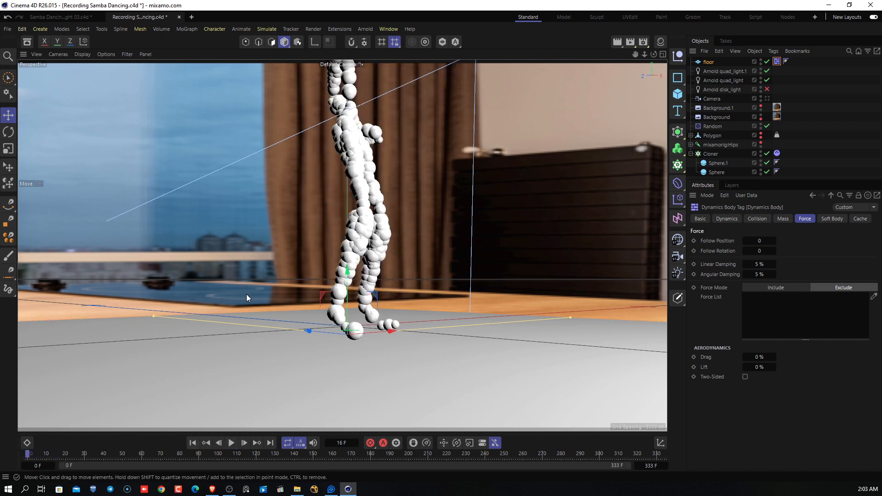
Replay the animation to frame 7 and view the whole dancer on the floor from the front.
{"action": "left_click", "coordinate": [231, 443]}
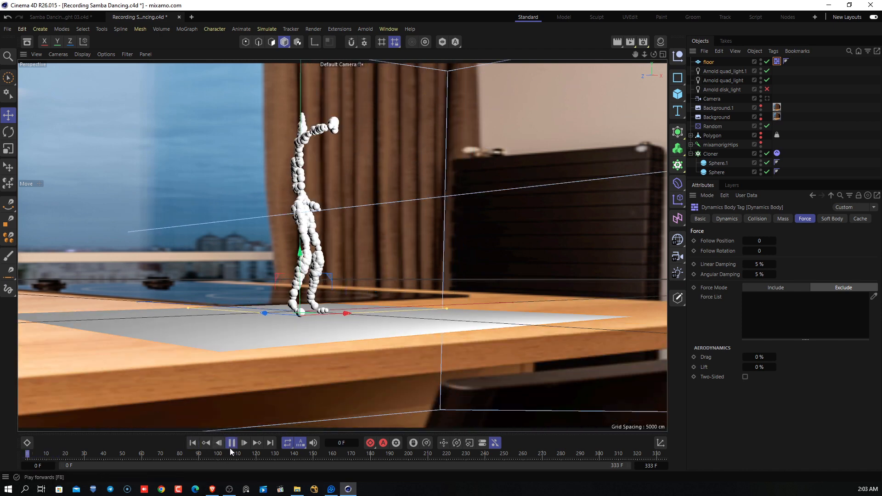
{"action": "left_click", "coordinate": [231, 445]}
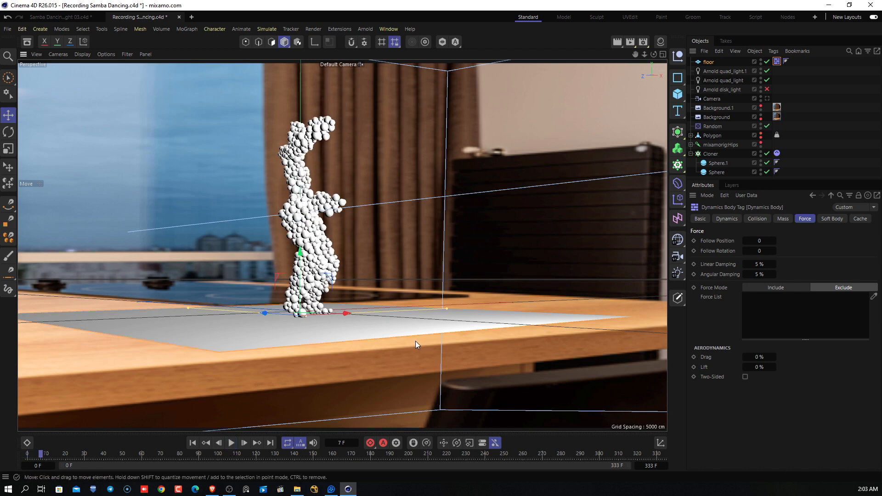
{"action": "left_click_drag", "start_coordinate": [416, 340], "coordinate": [354, 344], "text": "alt"}
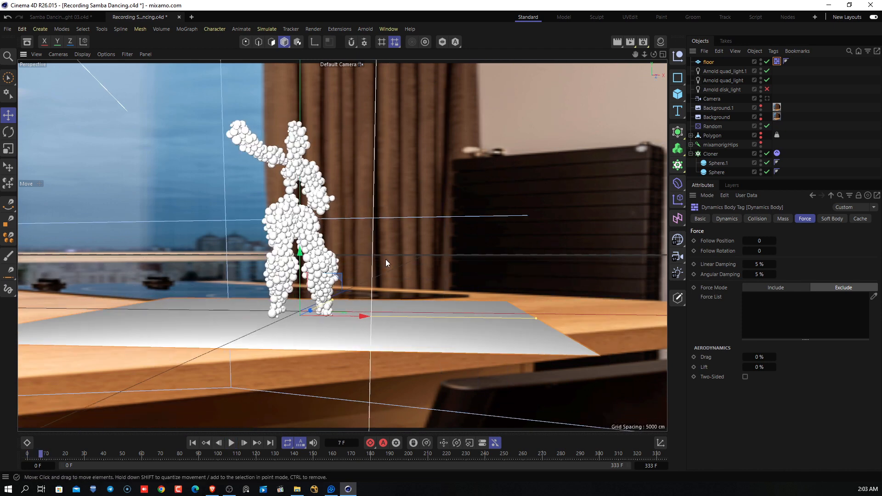
In the scene camera's view, rotate the floor plane about its vertical axis and shift it to line up with the tabletop.
{"action": "left_click", "coordinate": [768, 98]}
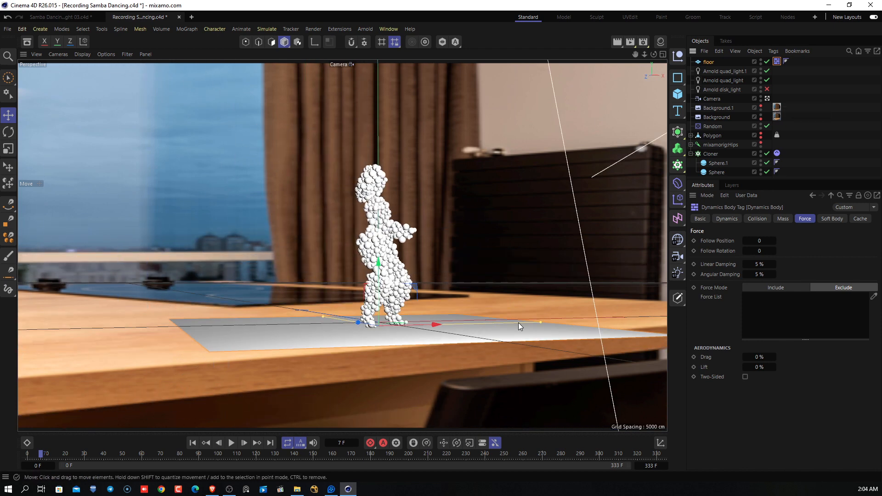
{"action": "left_click", "coordinate": [709, 62]}
{"action": "left_click", "coordinate": [8, 132]}
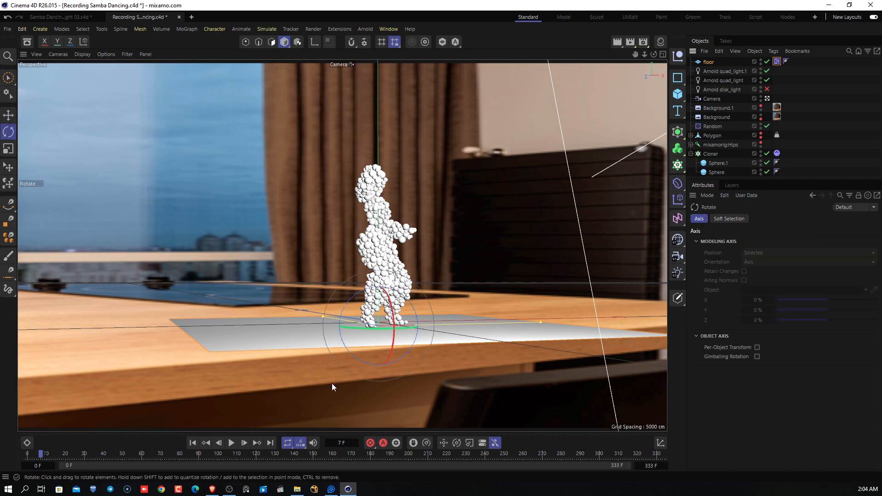
{"action": "mouse_move", "coordinate": [364, 328]}
{"action": "left_mouse_down"}
{"action": "mouse_move", "coordinate": [378, 336]}
{"action": "mouse_move", "coordinate": [355, 331]}
{"action": "left_mouse_up"}
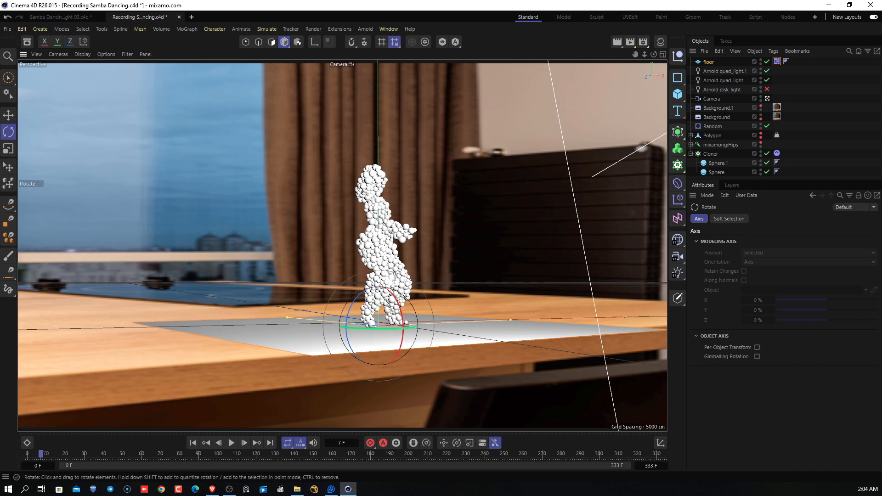
{"action": "left_click", "coordinate": [8, 115]}
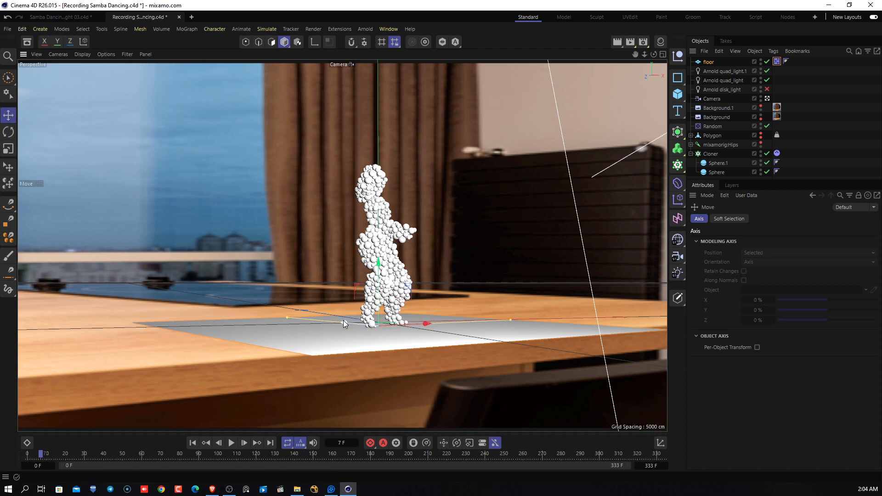
{"action": "left_click_drag", "start_coordinate": [343, 320], "coordinate": [322, 290]}
{"action": "left_click", "coordinate": [10, 132]}
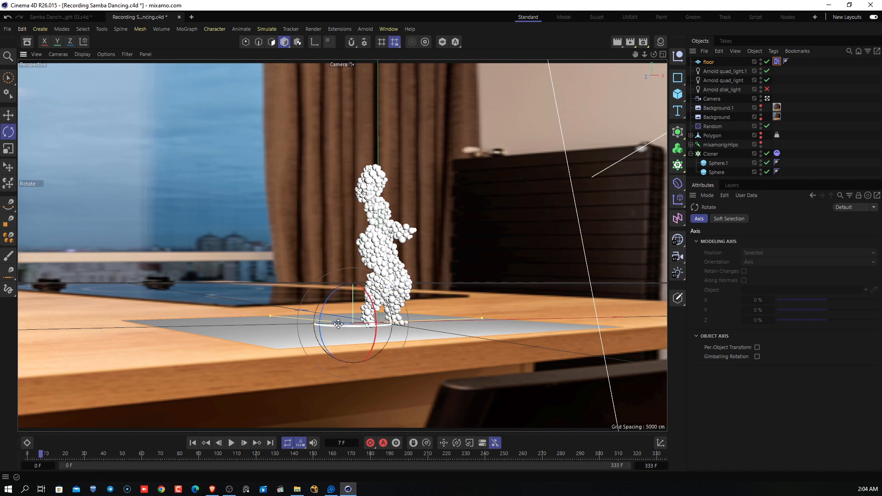
{"action": "left_click_drag", "start_coordinate": [339, 324], "coordinate": [342, 325]}
{"action": "left_click_drag", "start_coordinate": [342, 324], "coordinate": [343, 325]}
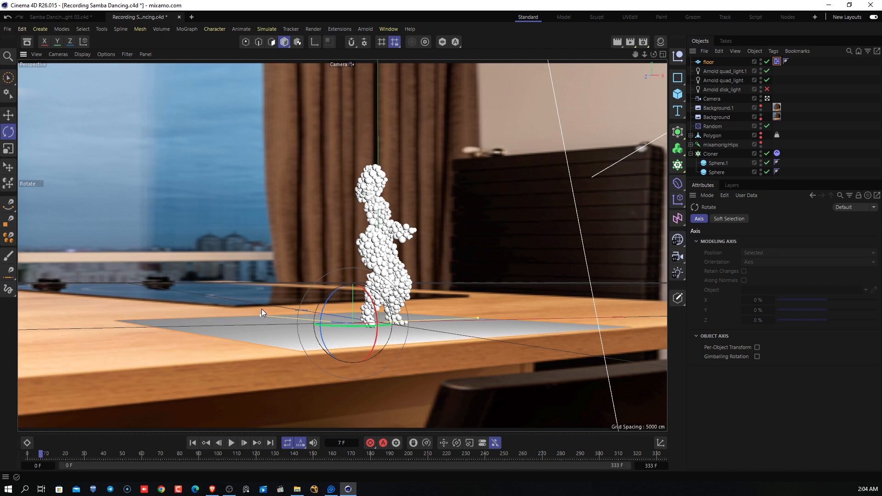
Widen the floor plane along its X axis to cover more of the tabletop.
{"action": "left_click_drag", "start_coordinate": [478, 318], "coordinate": [512, 302]}
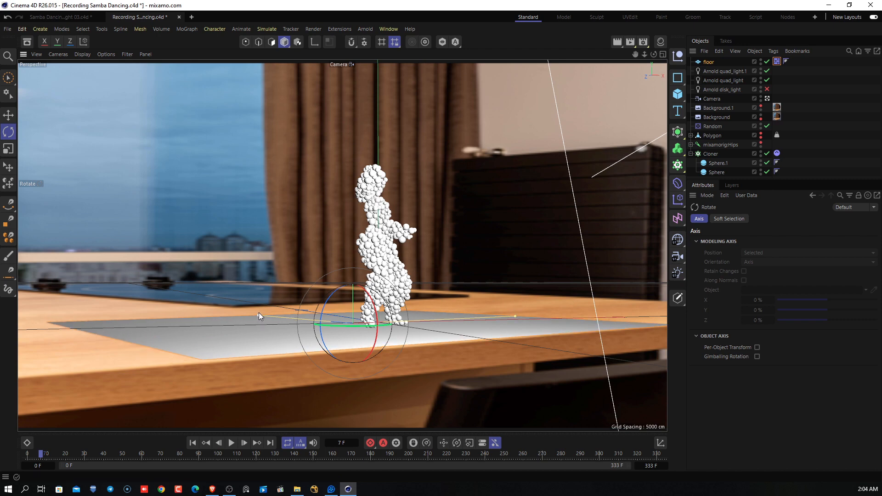
{"action": "key", "text": "e"}
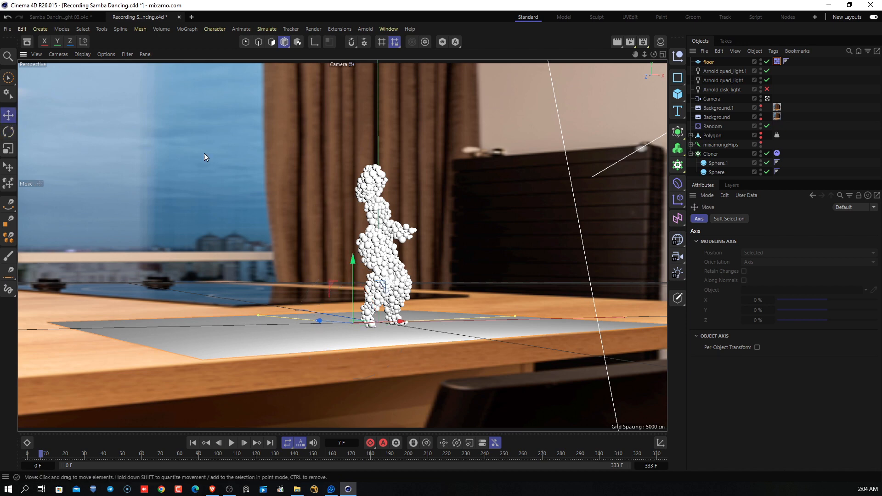
{"action": "left_click_drag", "start_coordinate": [319, 321], "coordinate": [331, 321]}
{"action": "key", "text": "ctrl+z"}
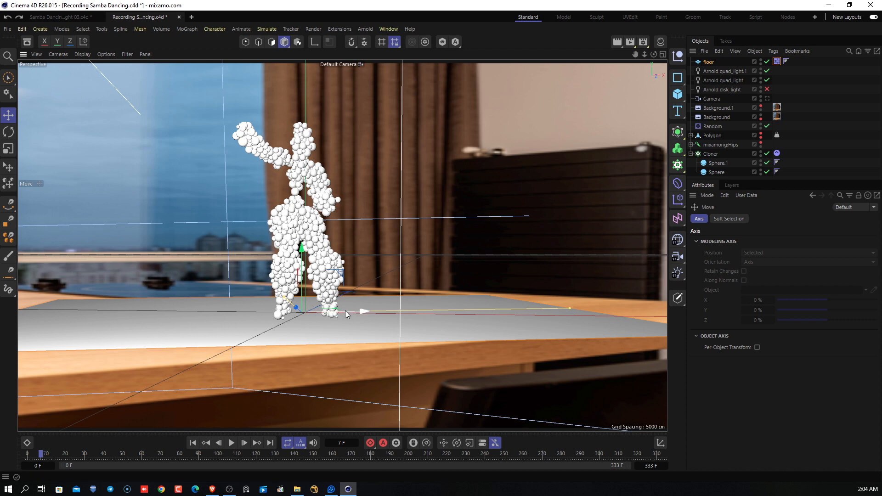
Shift the floor plane along its X axis beneath the dancer in the scene camera's view, and save the project.
{"action": "left_click", "coordinate": [768, 98]}
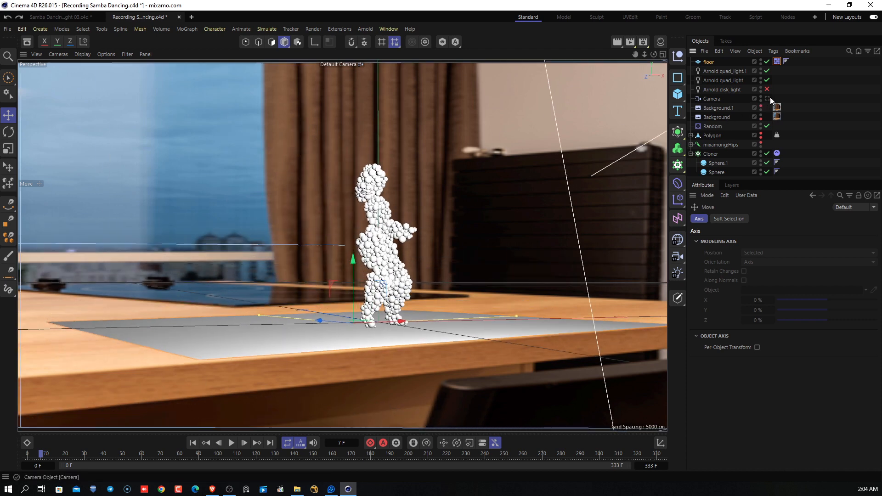
{"action": "left_click_drag", "start_coordinate": [401, 321], "coordinate": [423, 314]}
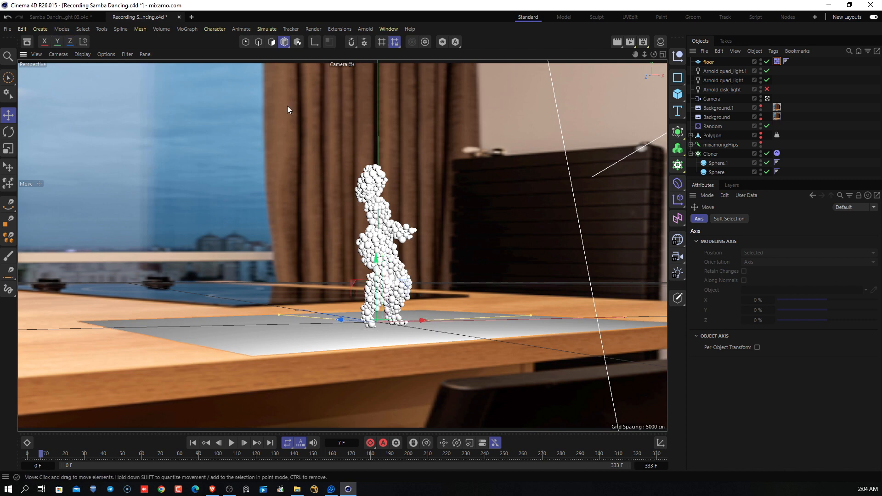
{"action": "left_click", "coordinate": [7, 29]}
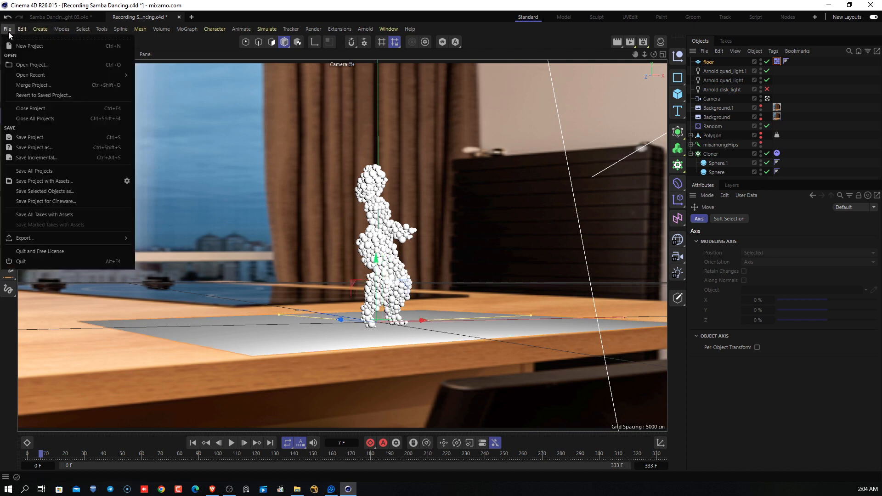
{"action": "left_click", "coordinate": [28, 137]}
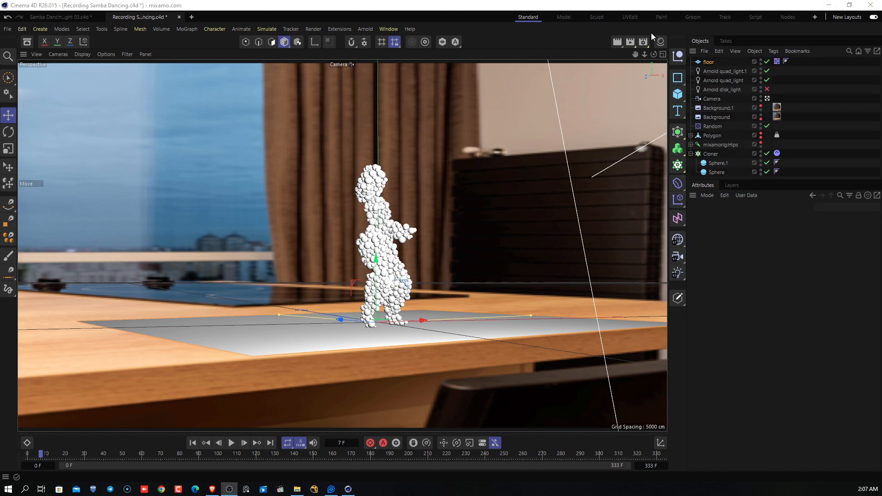
Open the Arnold IPR render preview, place it clear of the object list, and display the scene's materials.
{"action": "left_click", "coordinate": [367, 30]}
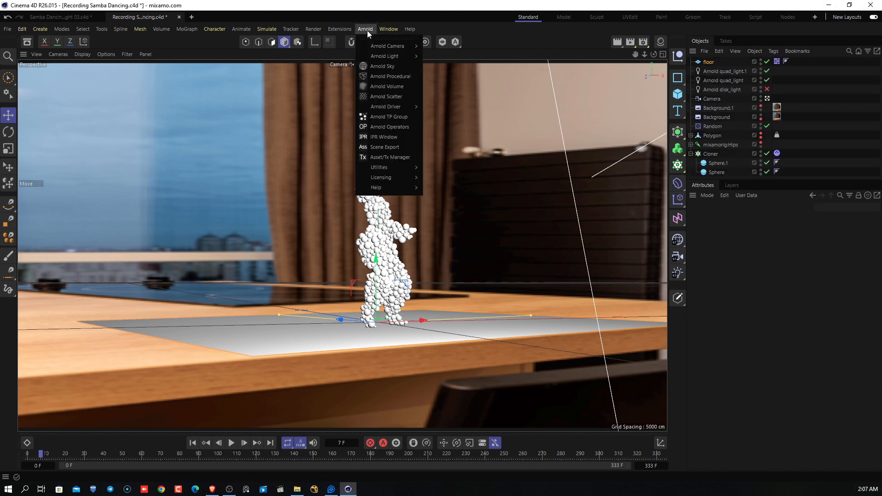
{"action": "left_click", "coordinate": [390, 138]}
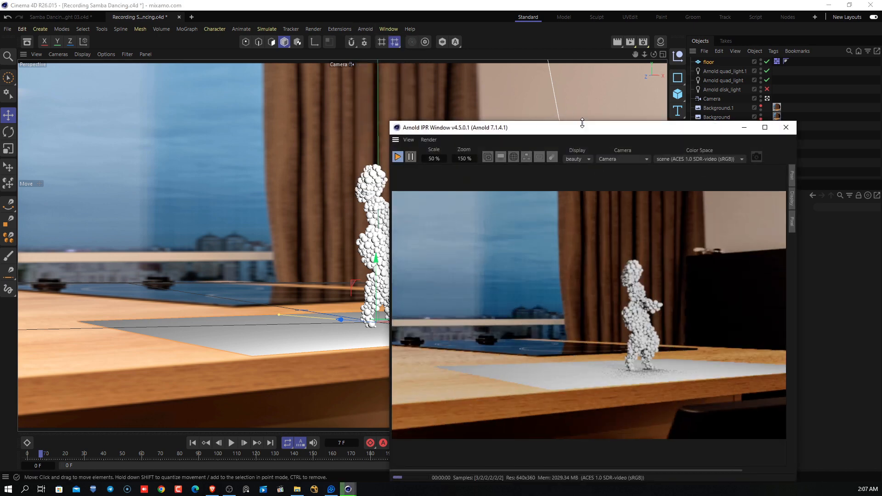
{"action": "left_click_drag", "start_coordinate": [585, 128], "coordinate": [237, 35]}
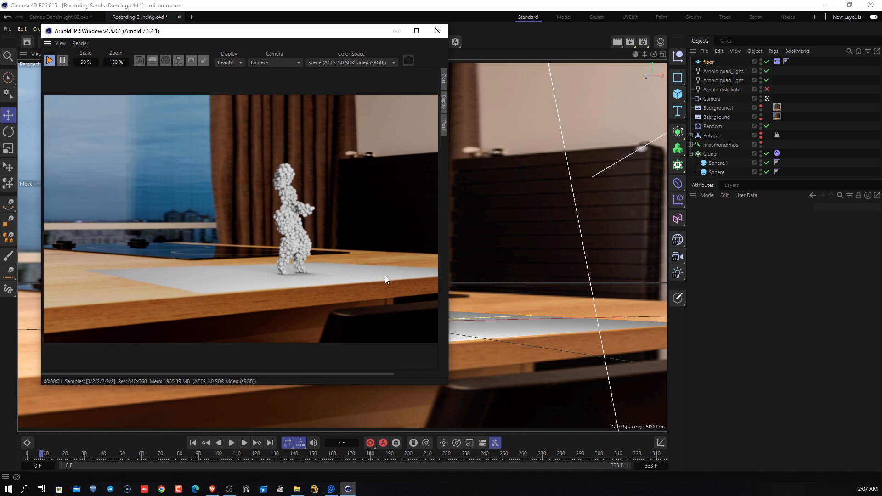
{"action": "left_click", "coordinate": [661, 42]}
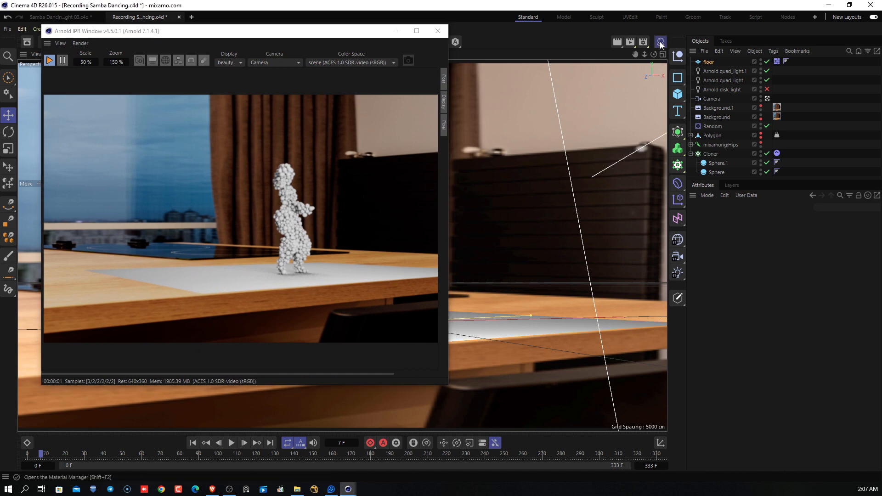
Apply the image material to the floor and set its projection to Frontal.
{"action": "left_click_drag", "start_coordinate": [549, 91], "coordinate": [712, 63]}
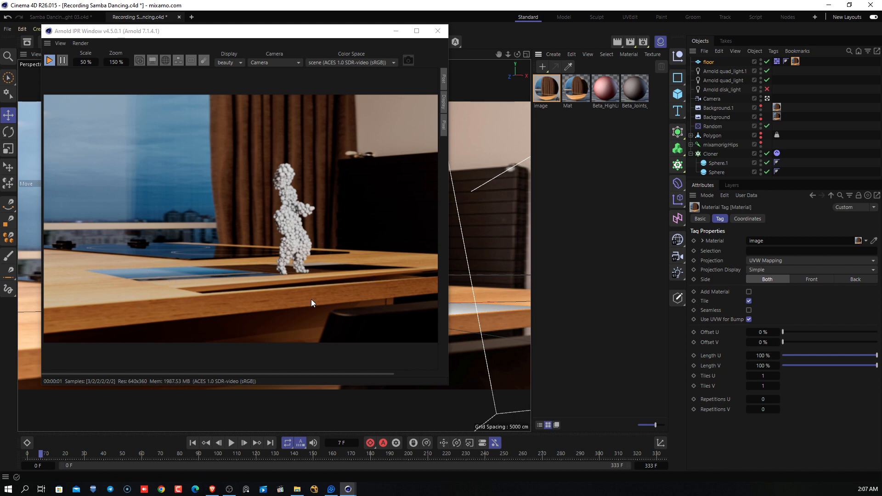
{"action": "left_click", "coordinate": [773, 261]}
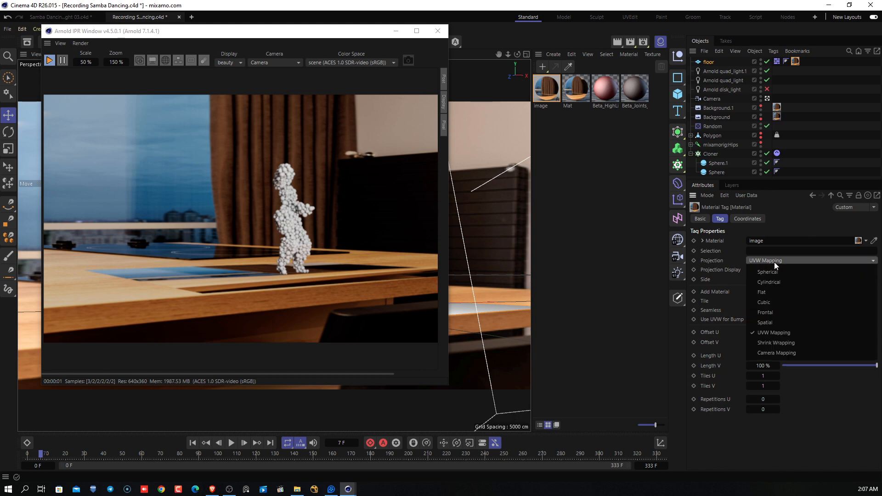
{"action": "left_click", "coordinate": [787, 311]}
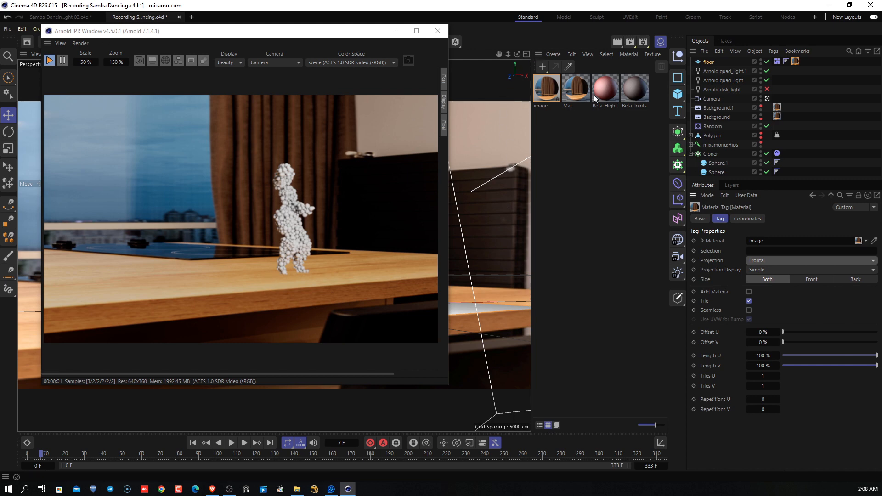
Create an Arnold shadow_matte surface material and apply it to the floor, replacing the image material.
{"action": "left_click", "coordinate": [549, 55]}
{"action": "mouse_move", "coordinate": [570, 104]}
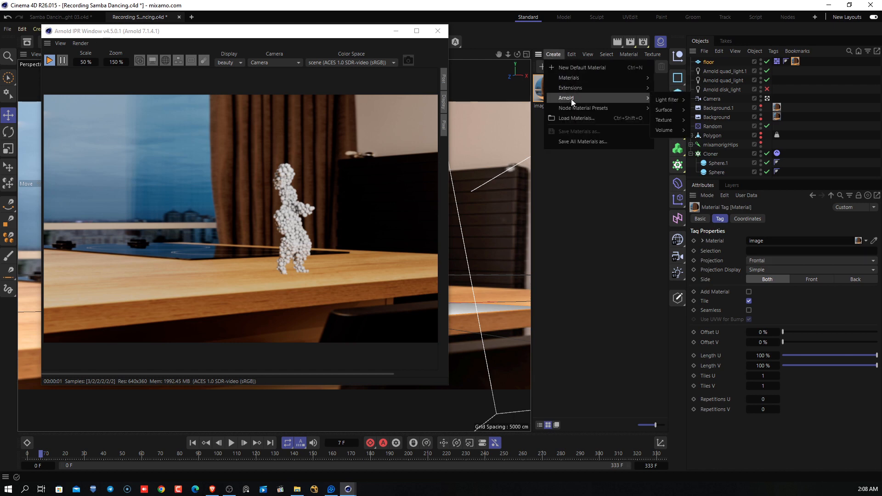
{"action": "mouse_move", "coordinate": [684, 109]}
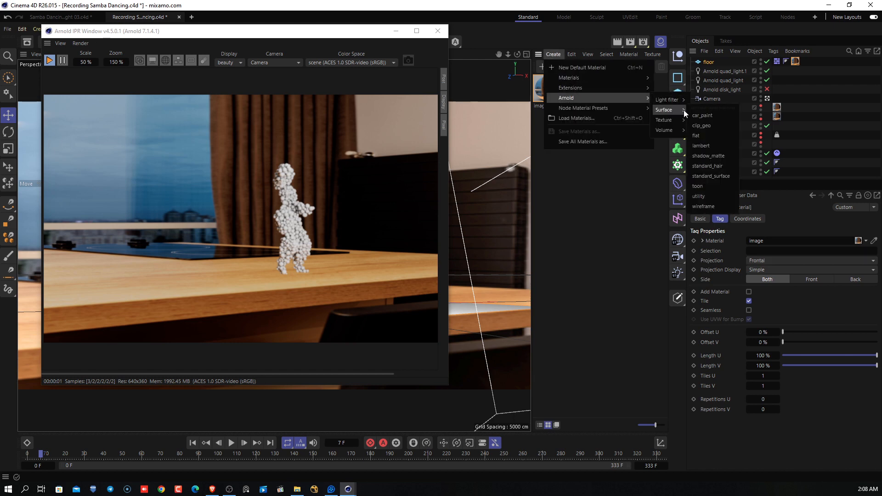
{"action": "left_click", "coordinate": [719, 157]}
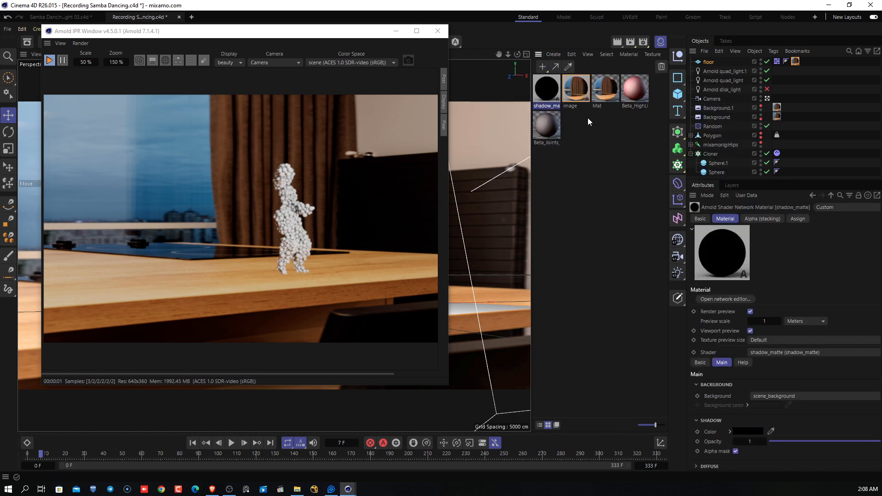
{"action": "left_click_drag", "start_coordinate": [548, 95], "coordinate": [712, 62]}
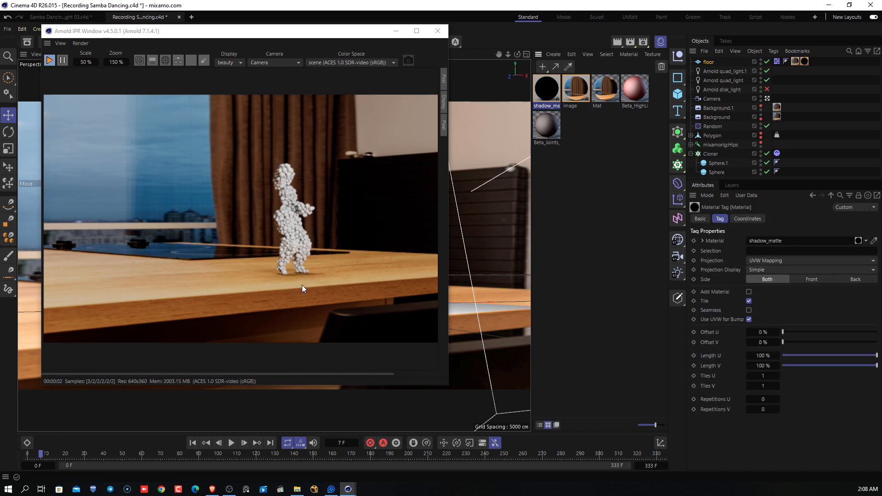
{"action": "left_click", "coordinate": [795, 61]}
{"action": "key", "text": "Delete"}
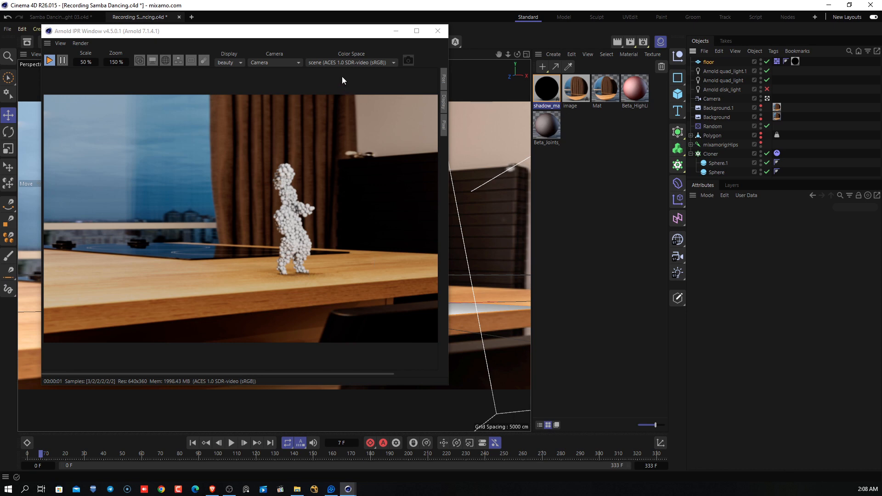
Place the IPR preview beside the viewport and leave the scene camera for an overhead view of the floor and lights.
{"action": "left_click_drag", "start_coordinate": [342, 32], "coordinate": [672, 50]}
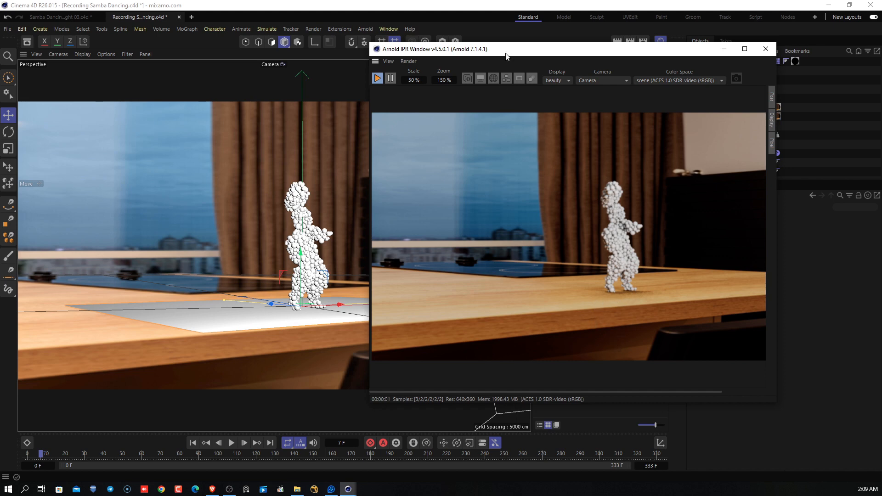
{"action": "left_click_drag", "start_coordinate": [503, 53], "coordinate": [526, 182]}
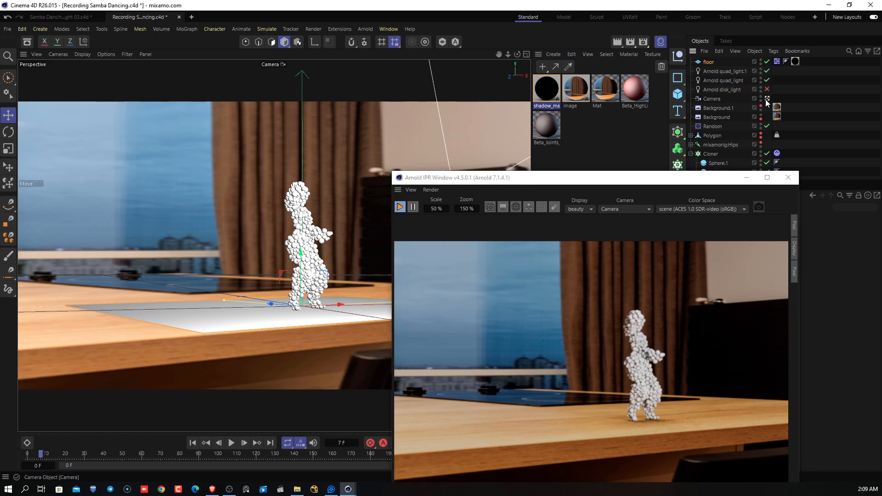
{"action": "left_click", "coordinate": [766, 97]}
{"action": "left_click_drag", "start_coordinate": [630, 182], "coordinate": [727, 48]}
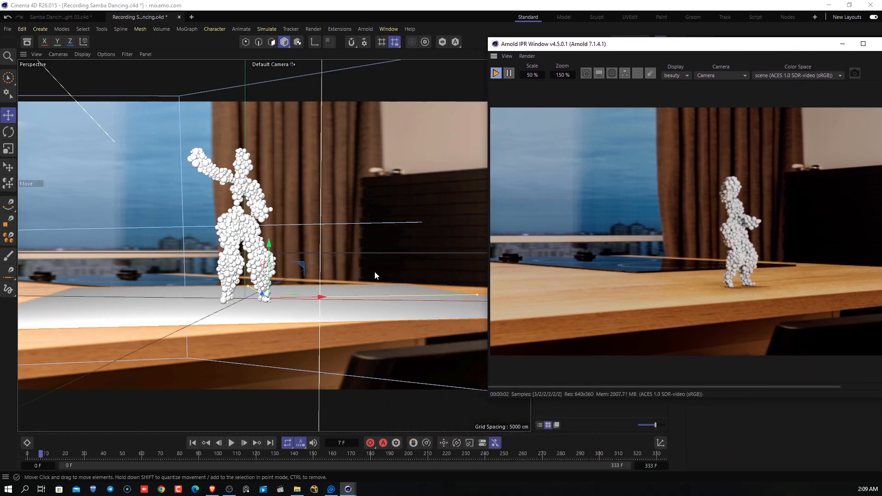
{"action": "scroll", "coordinate": [384, 236], "scroll_direction": "down", "scroll_amount": 3}
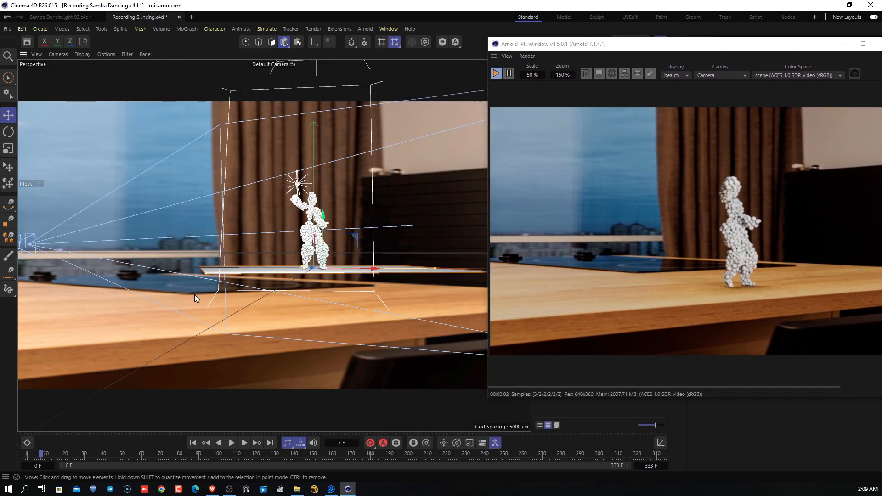
{"action": "left_click_drag", "start_coordinate": [195, 294], "coordinate": [226, 312], "text": "alt"}
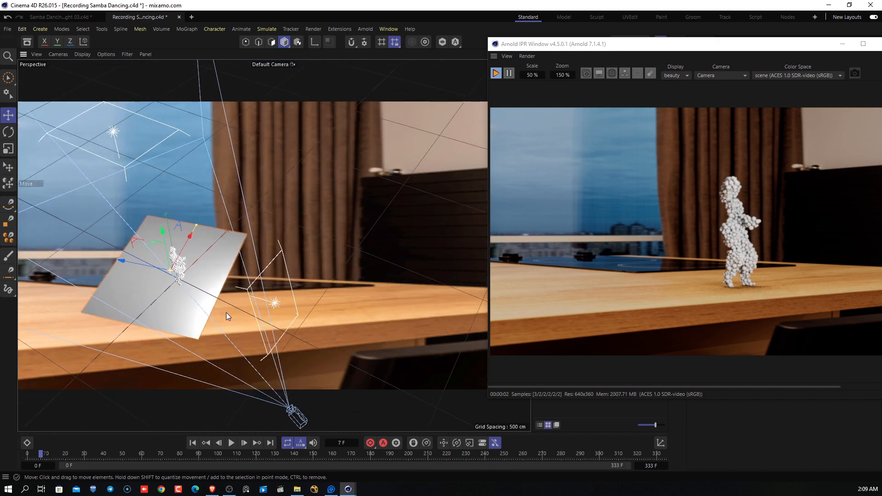
Reposition the Arnold quad light beside the floor and tilt it toward the dancer.
{"action": "left_click", "coordinate": [272, 270]}
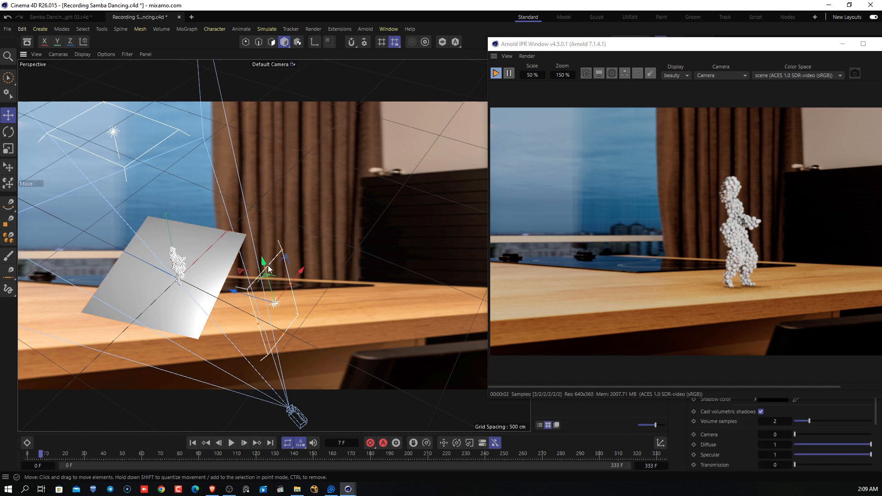
{"action": "left_click_drag", "start_coordinate": [298, 273], "coordinate": [335, 214]}
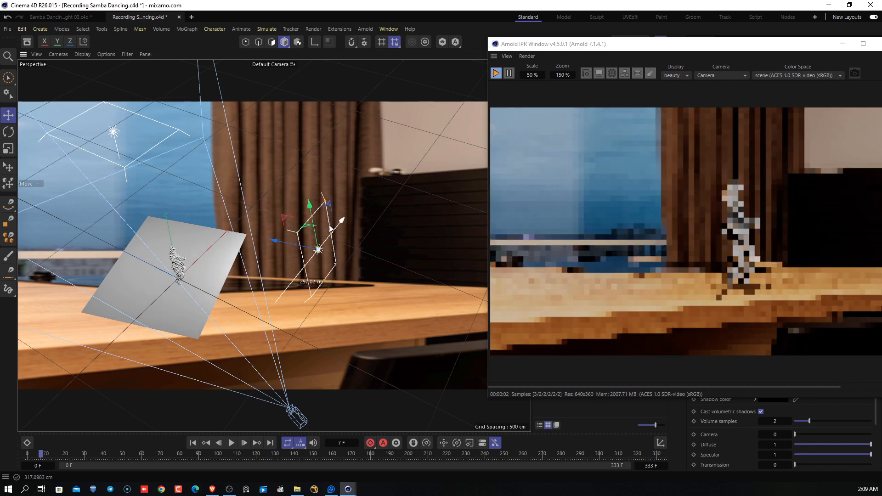
{"action": "key", "text": "ctrl+z"}
{"action": "left_click_drag", "start_coordinate": [287, 237], "coordinate": [280, 212]}
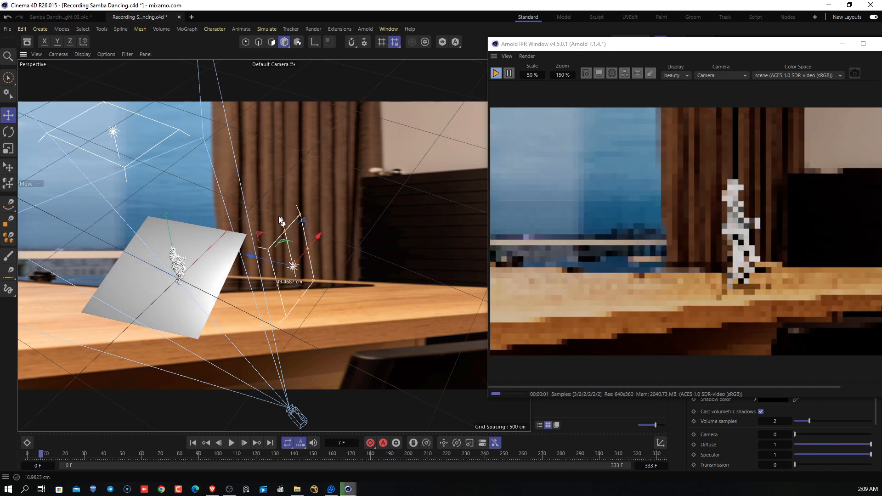
{"action": "left_click", "coordinate": [8, 132]}
{"action": "left_click_drag", "start_coordinate": [315, 248], "coordinate": [311, 238]}
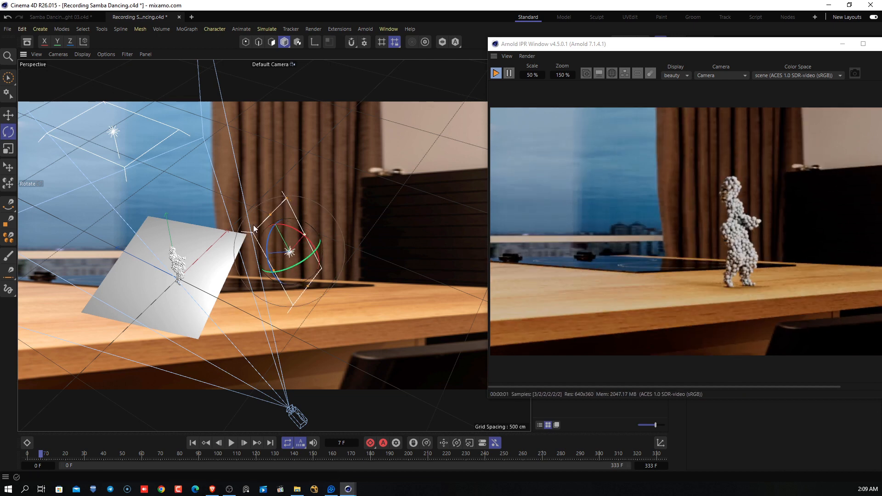
{"action": "left_click", "coordinate": [8, 115]}
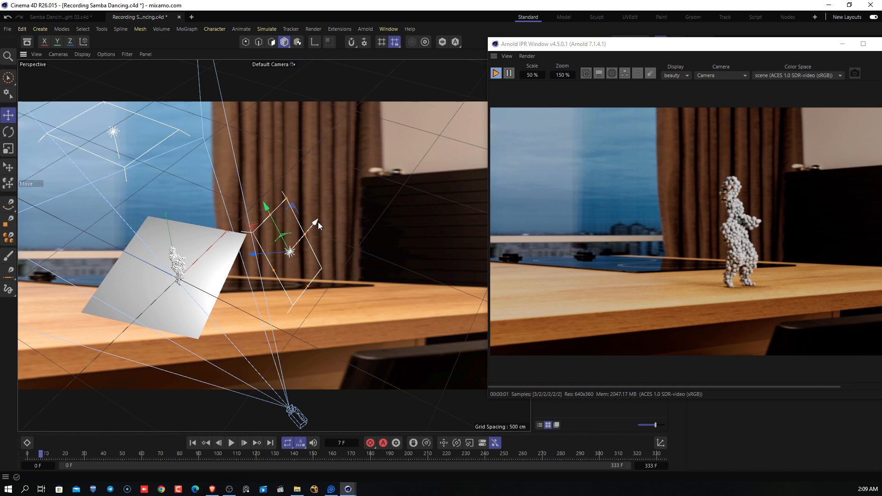
{"action": "mouse_move", "coordinate": [318, 222]}
{"action": "left_mouse_down"}
{"action": "mouse_move", "coordinate": [345, 183]}
{"action": "mouse_move", "coordinate": [201, 280]}
{"action": "mouse_move", "coordinate": [294, 239]}
{"action": "mouse_move", "coordinate": [301, 226]}
{"action": "left_mouse_up"}
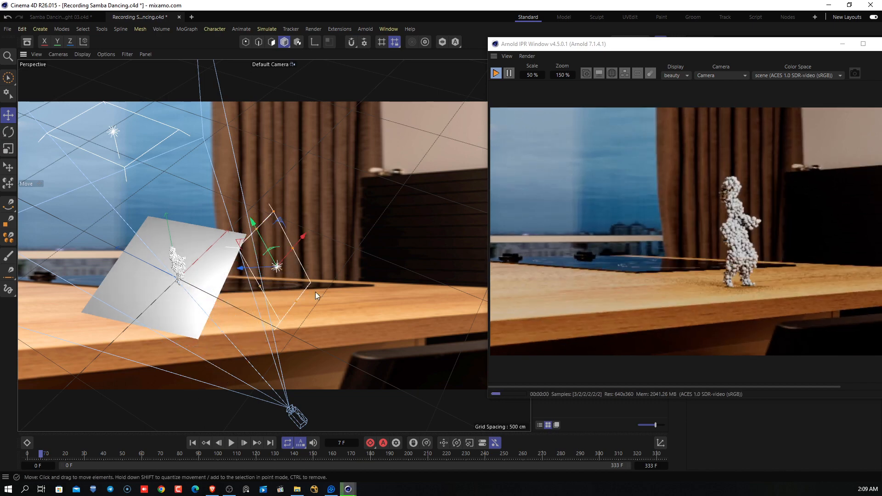
Roll the side quad light slightly and shift it along its own X axis beside the dancer.
{"action": "left_click_drag", "start_coordinate": [315, 292], "coordinate": [316, 257], "text": "alt"}
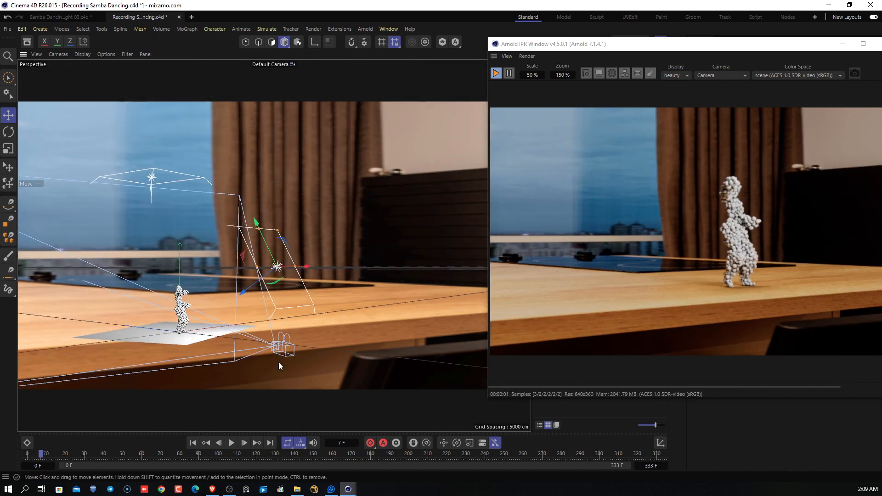
{"action": "left_click_drag", "start_coordinate": [279, 362], "coordinate": [252, 365], "text": "alt"}
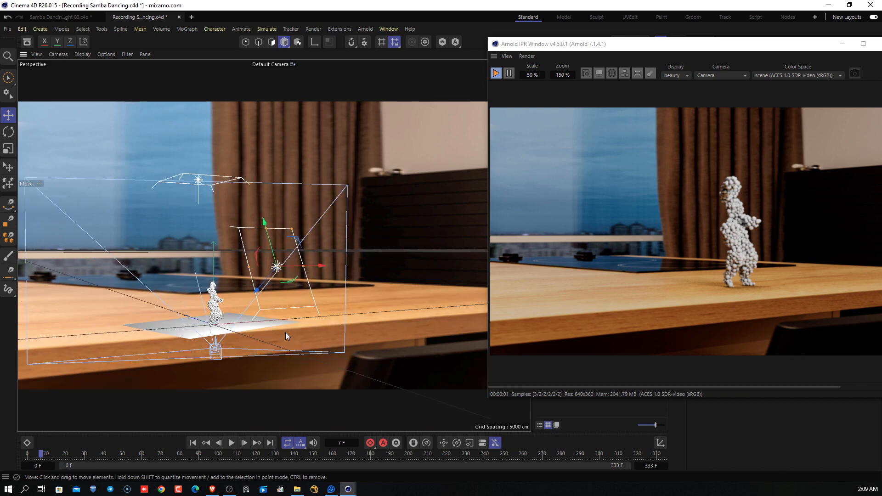
{"action": "key", "text": "r"}
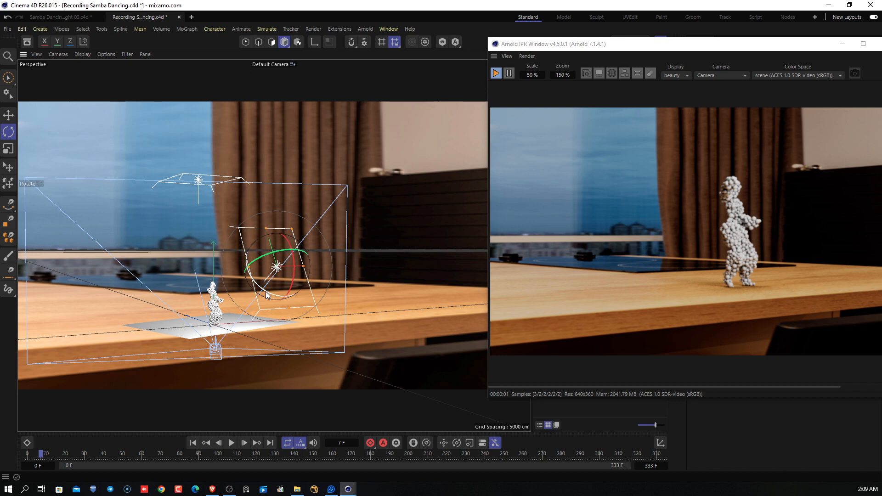
{"action": "left_click_drag", "start_coordinate": [266, 289], "coordinate": [296, 279]}
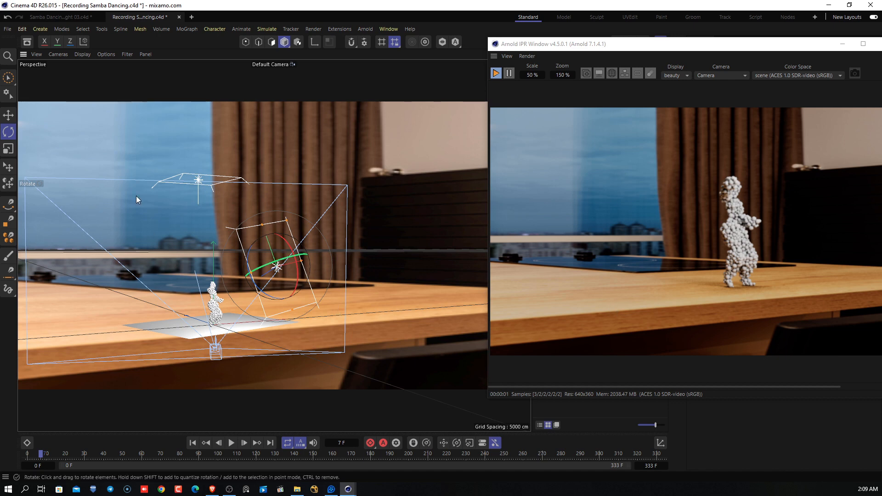
{"action": "left_click", "coordinate": [9, 116]}
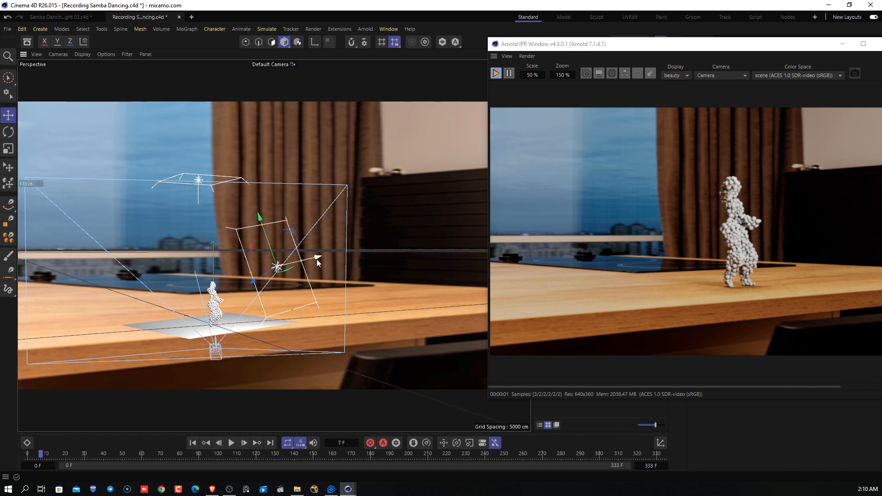
{"action": "mouse_move", "coordinate": [317, 260]}
{"action": "left_mouse_down"}
{"action": "mouse_move", "coordinate": [326, 260]}
{"action": "mouse_move", "coordinate": [319, 264]}
{"action": "left_mouse_up"}
{"action": "left_click_drag", "start_coordinate": [317, 260], "coordinate": [347, 316]}
{"action": "left_click_drag", "start_coordinate": [257, 260], "coordinate": [271, 279]}
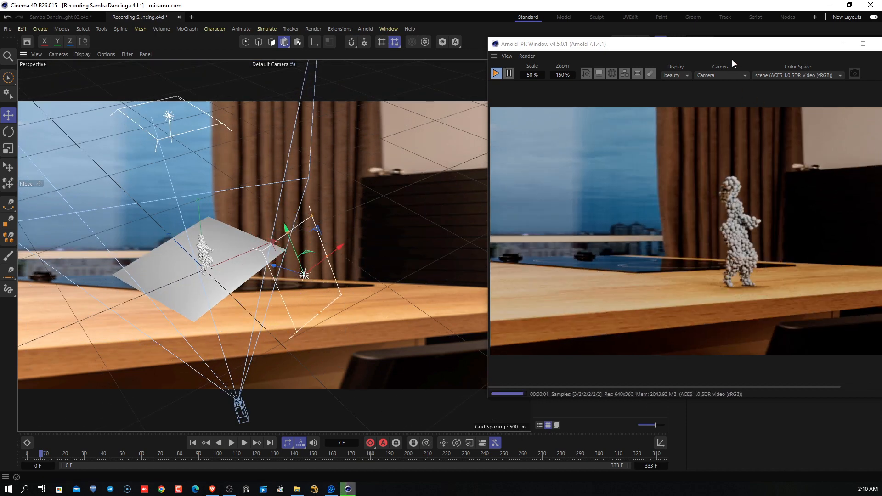
Set the intensity of the side light, Arnold quad_light, to 4.53.
{"action": "left_click_drag", "start_coordinate": [732, 45], "coordinate": [401, 21]}
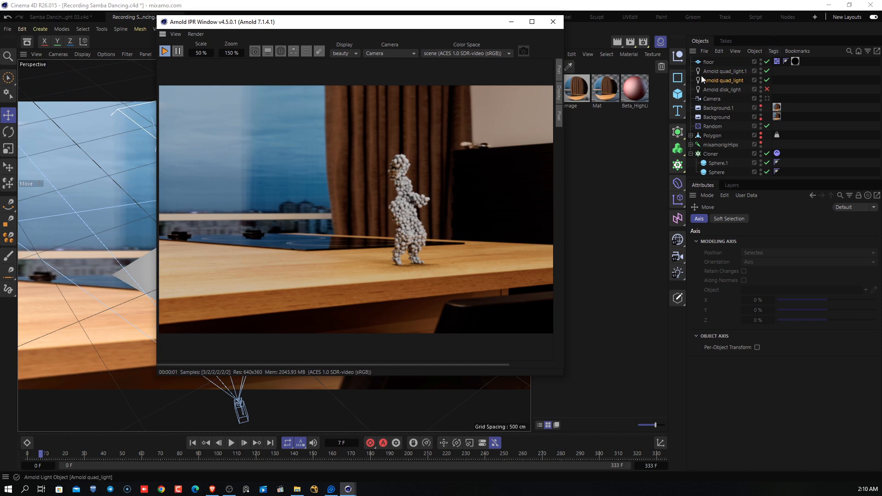
{"action": "left_click", "coordinate": [708, 63]}
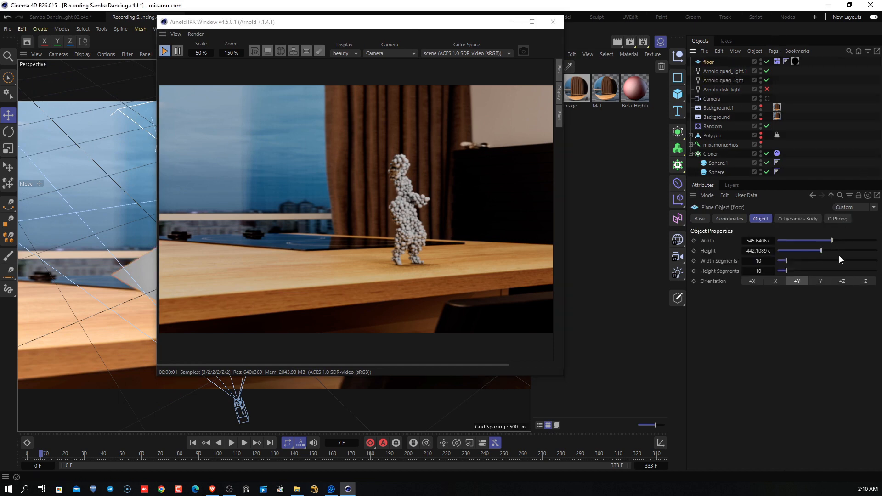
{"action": "left_click", "coordinate": [730, 81]}
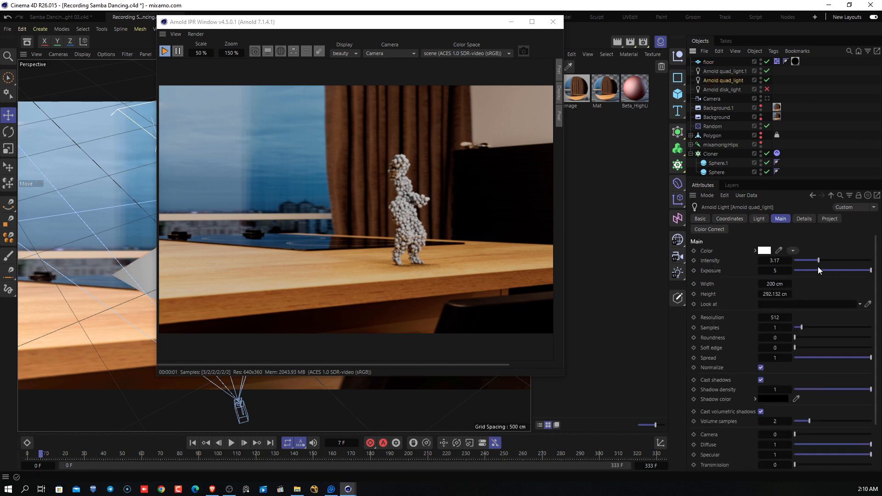
{"action": "left_click_drag", "start_coordinate": [818, 261], "coordinate": [829, 262]}
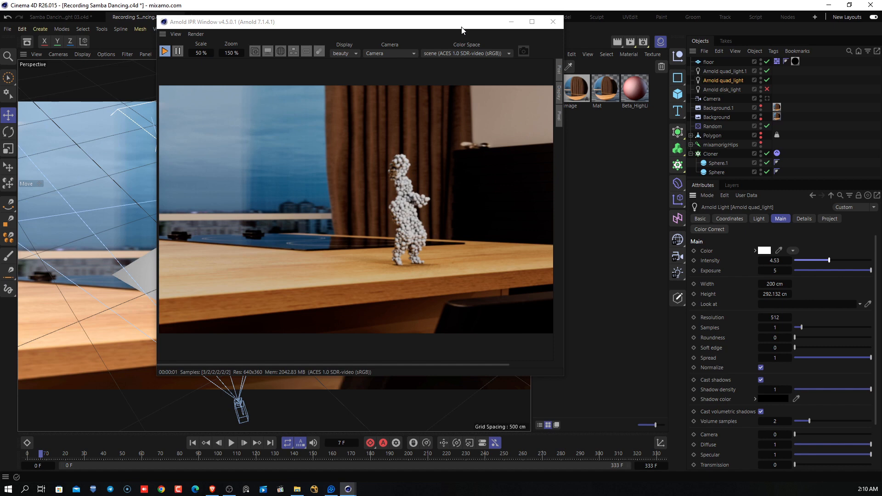
Uncover the material list and create an Arnold standard_surface material.
{"action": "left_click_drag", "start_coordinate": [461, 27], "coordinate": [372, 23]}
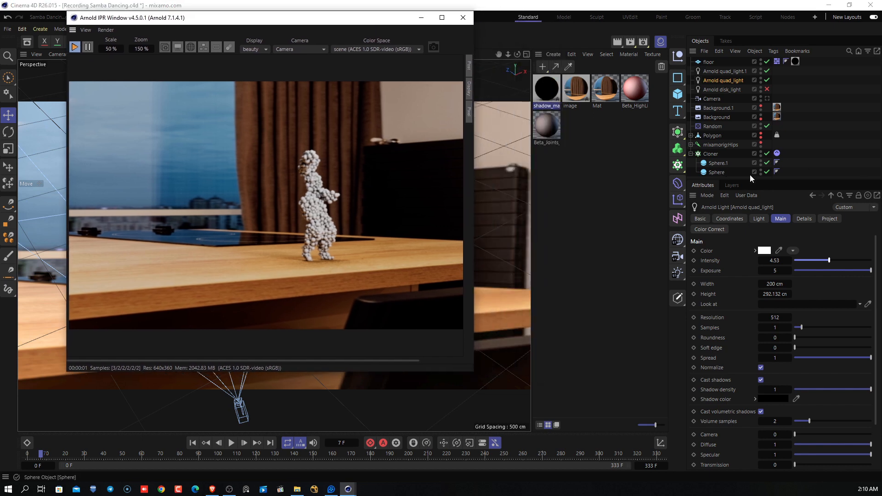
{"action": "left_click", "coordinate": [550, 54]}
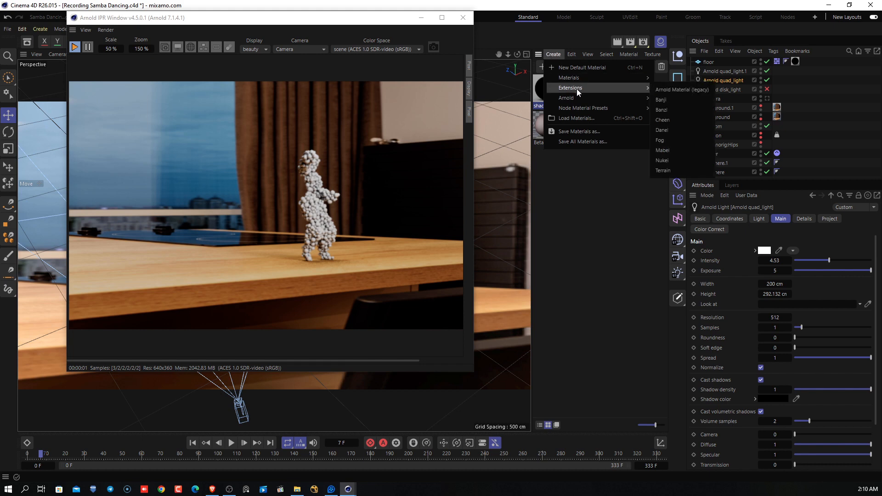
{"action": "mouse_move", "coordinate": [579, 76]}
{"action": "mouse_move", "coordinate": [583, 96]}
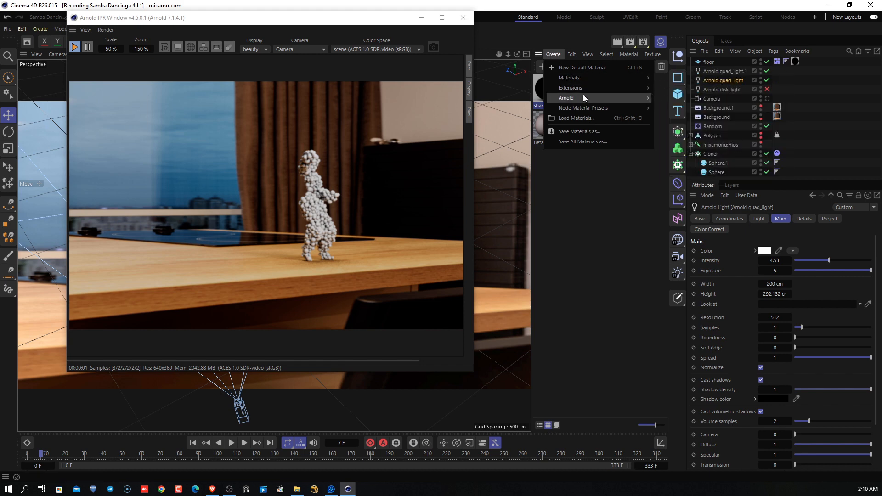
{"action": "mouse_move", "coordinate": [660, 112]}
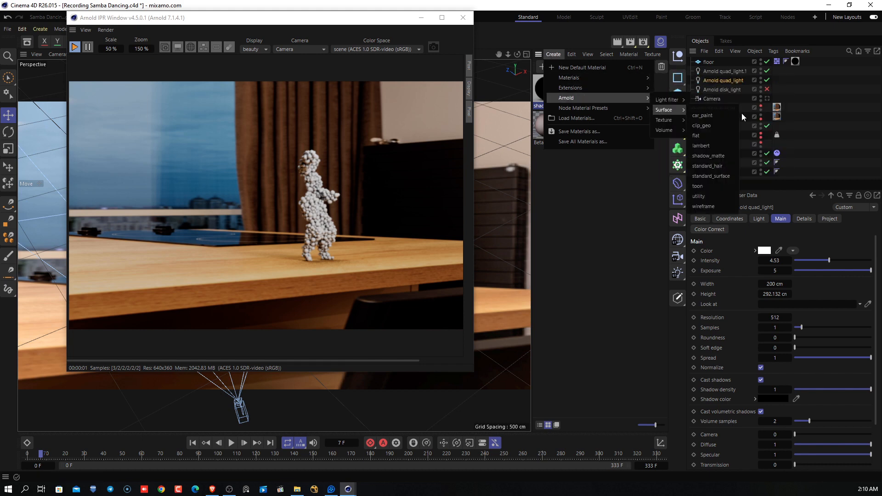
{"action": "left_click", "coordinate": [712, 178]}
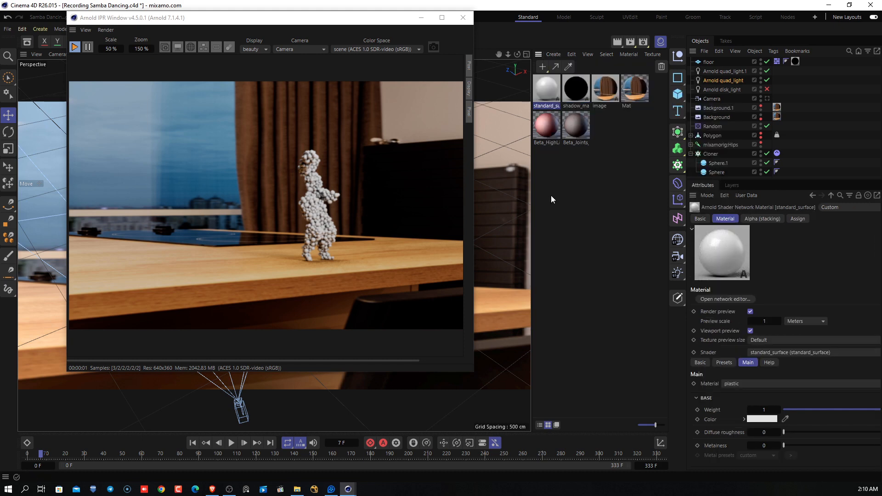
Rename the standard_surface material as obj and apply it to the Cloner.
{"action": "double_click", "coordinate": [550, 107]}
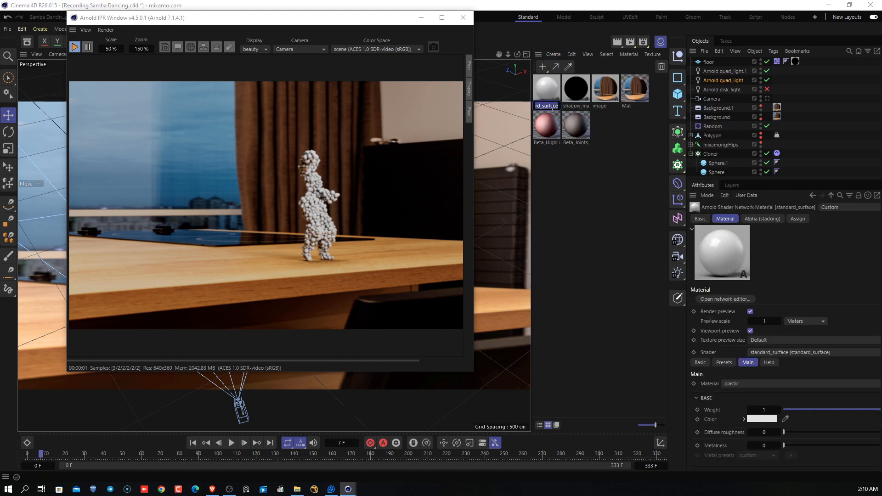
{"action": "type", "text": "b"}
{"action": "key", "text": "BackSpace"}
{"action": "key", "text": "BackSpace"}
{"action": "type", "text": "obj"}
{"action": "key", "text": "Return"}
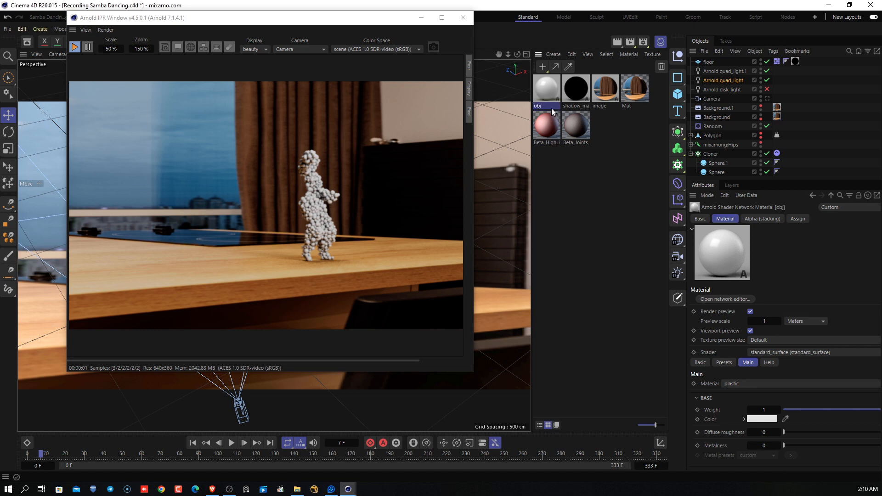
{"action": "left_click_drag", "start_coordinate": [551, 109], "coordinate": [713, 155]}
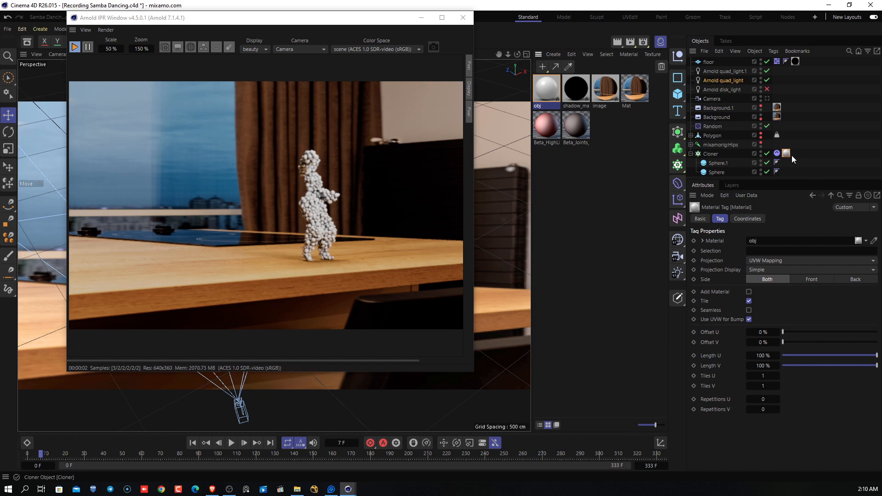
Set the IPR preview's scale to 100 % and reduce its zoom to 67 % so the whole frame fits.
{"action": "left_click_drag", "start_coordinate": [338, 18], "coordinate": [548, 23]}
{"action": "left_click", "coordinate": [328, 52]}
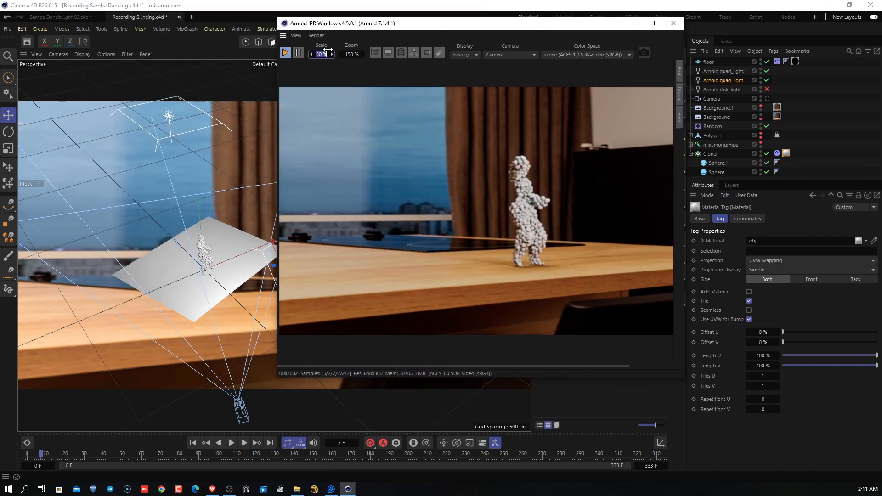
{"action": "type", "text": "100"}
{"action": "key", "text": "Return"}
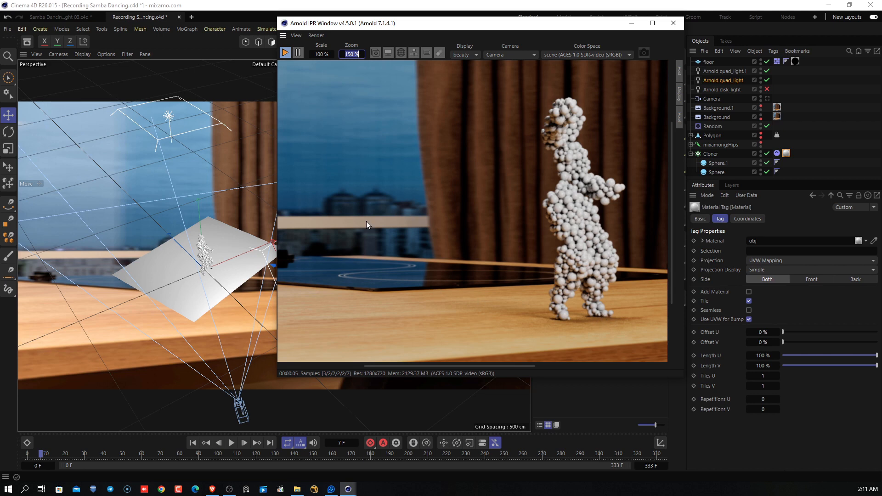
{"action": "scroll", "coordinate": [365, 221], "scroll_direction": "down", "scroll_amount": 3}
{"action": "scroll", "coordinate": [365, 221], "scroll_direction": "up", "scroll_amount": 3}
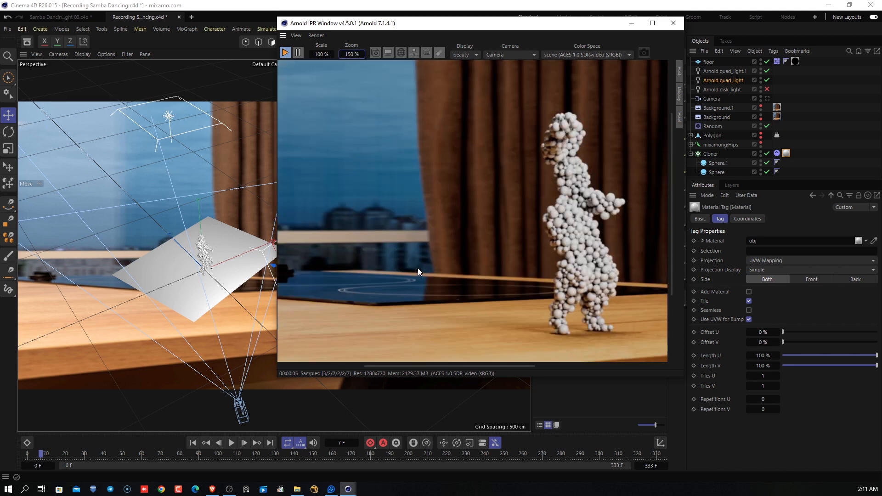
{"action": "left_click_drag", "start_coordinate": [346, 55], "coordinate": [308, 55]}
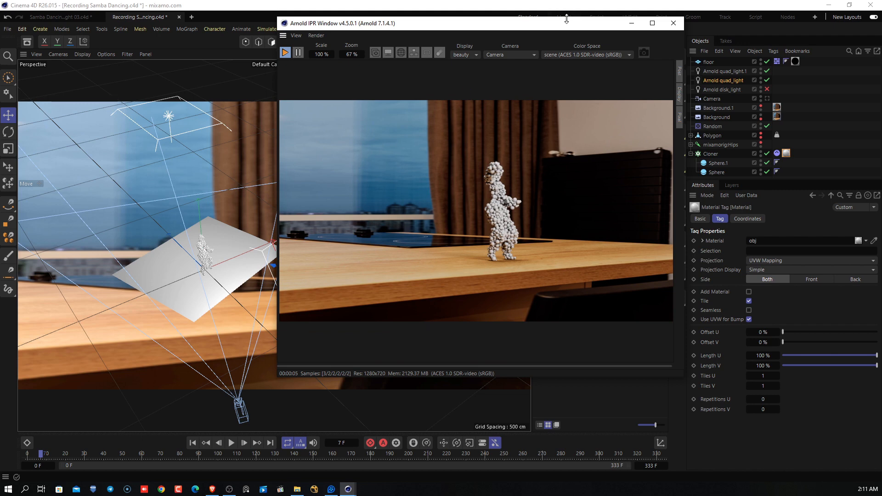
Look through the scene camera again, collapse the Cloner's children, and place the IPR preview beside the viewport.
{"action": "left_click_drag", "start_coordinate": [569, 27], "coordinate": [381, 30]}
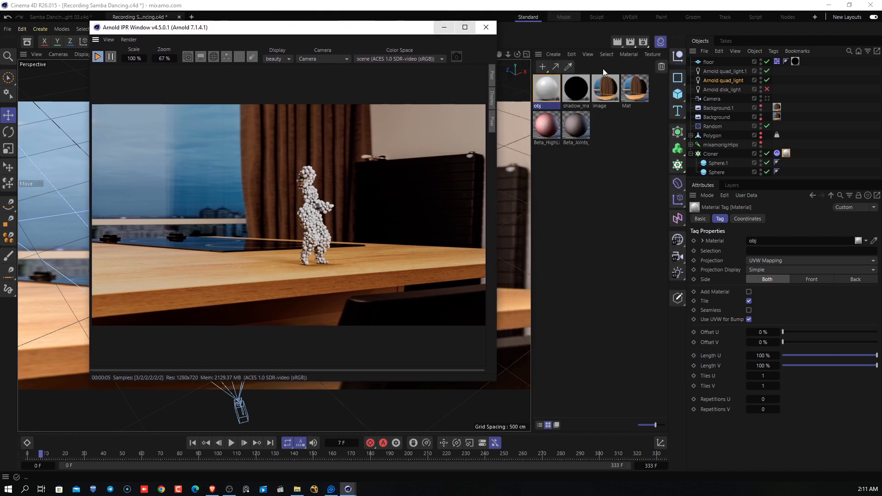
{"action": "left_click", "coordinate": [768, 98]}
{"action": "left_click", "coordinate": [691, 154]}
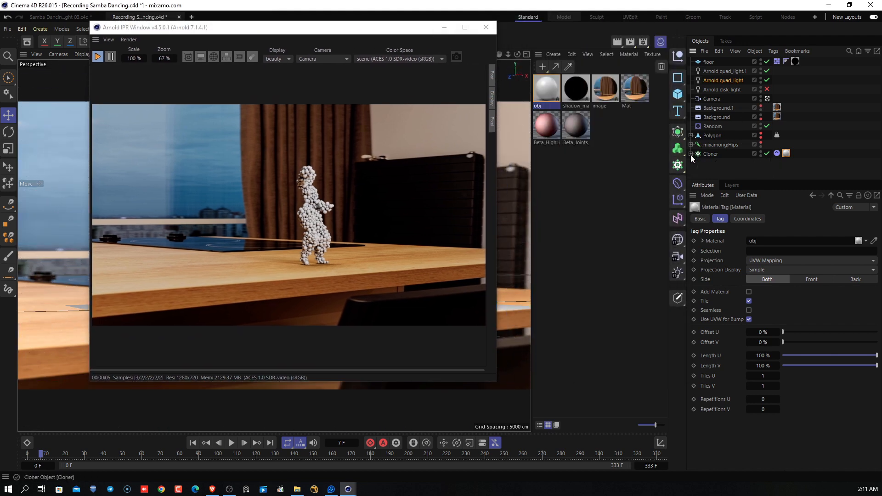
{"action": "left_click_drag", "start_coordinate": [409, 31], "coordinate": [727, 45]}
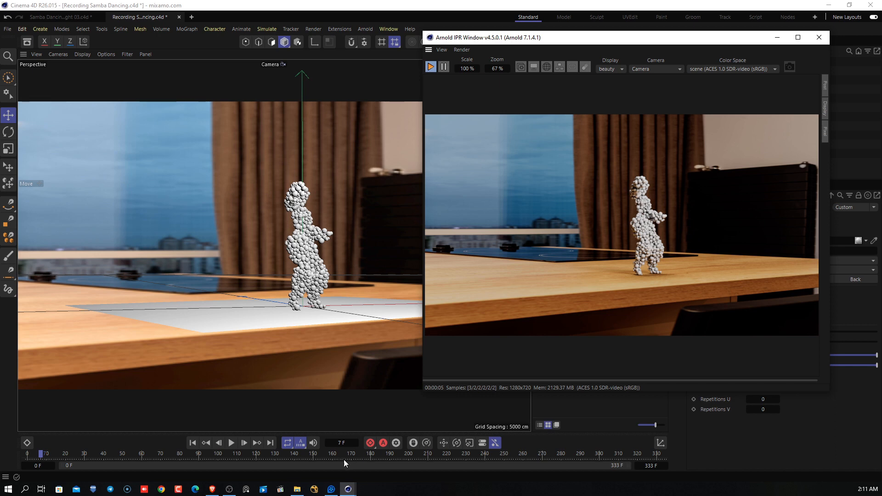
Pause the IPR, play the dance from the first frame to frame 22, and resume the IPR to render that pose.
{"action": "left_click", "coordinate": [443, 67]}
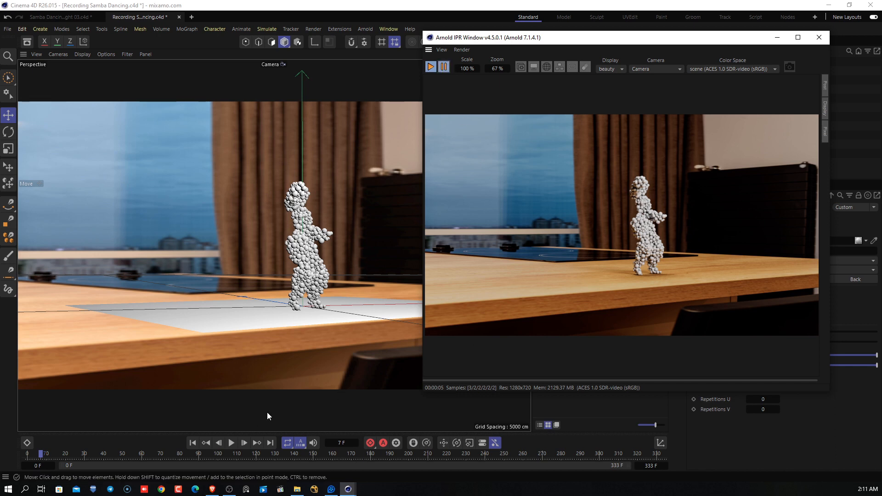
{"action": "left_click", "coordinate": [192, 443]}
{"action": "left_click", "coordinate": [233, 446]}
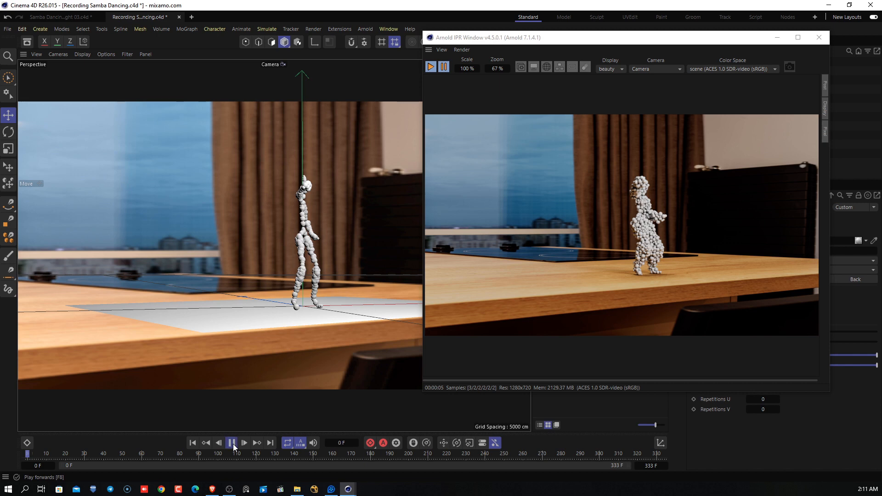
{"action": "left_click", "coordinate": [232, 443]}
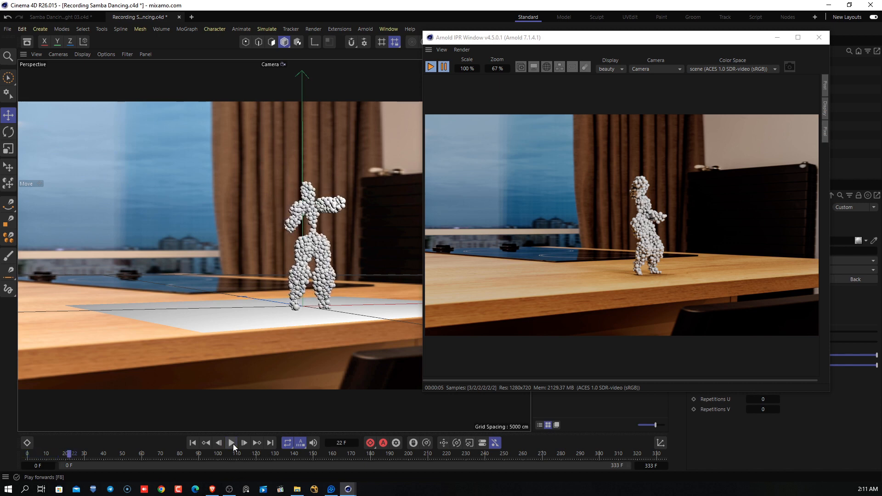
{"action": "left_click", "coordinate": [443, 68]}
{"action": "left_click", "coordinate": [444, 68]}
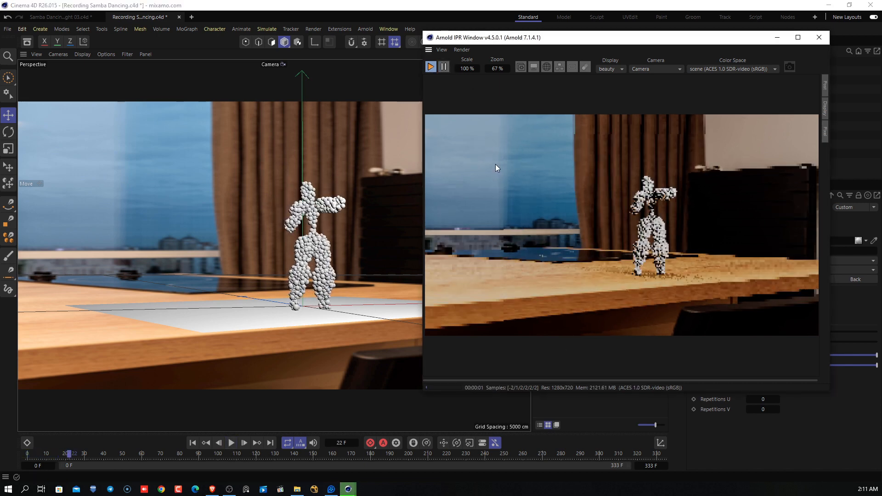